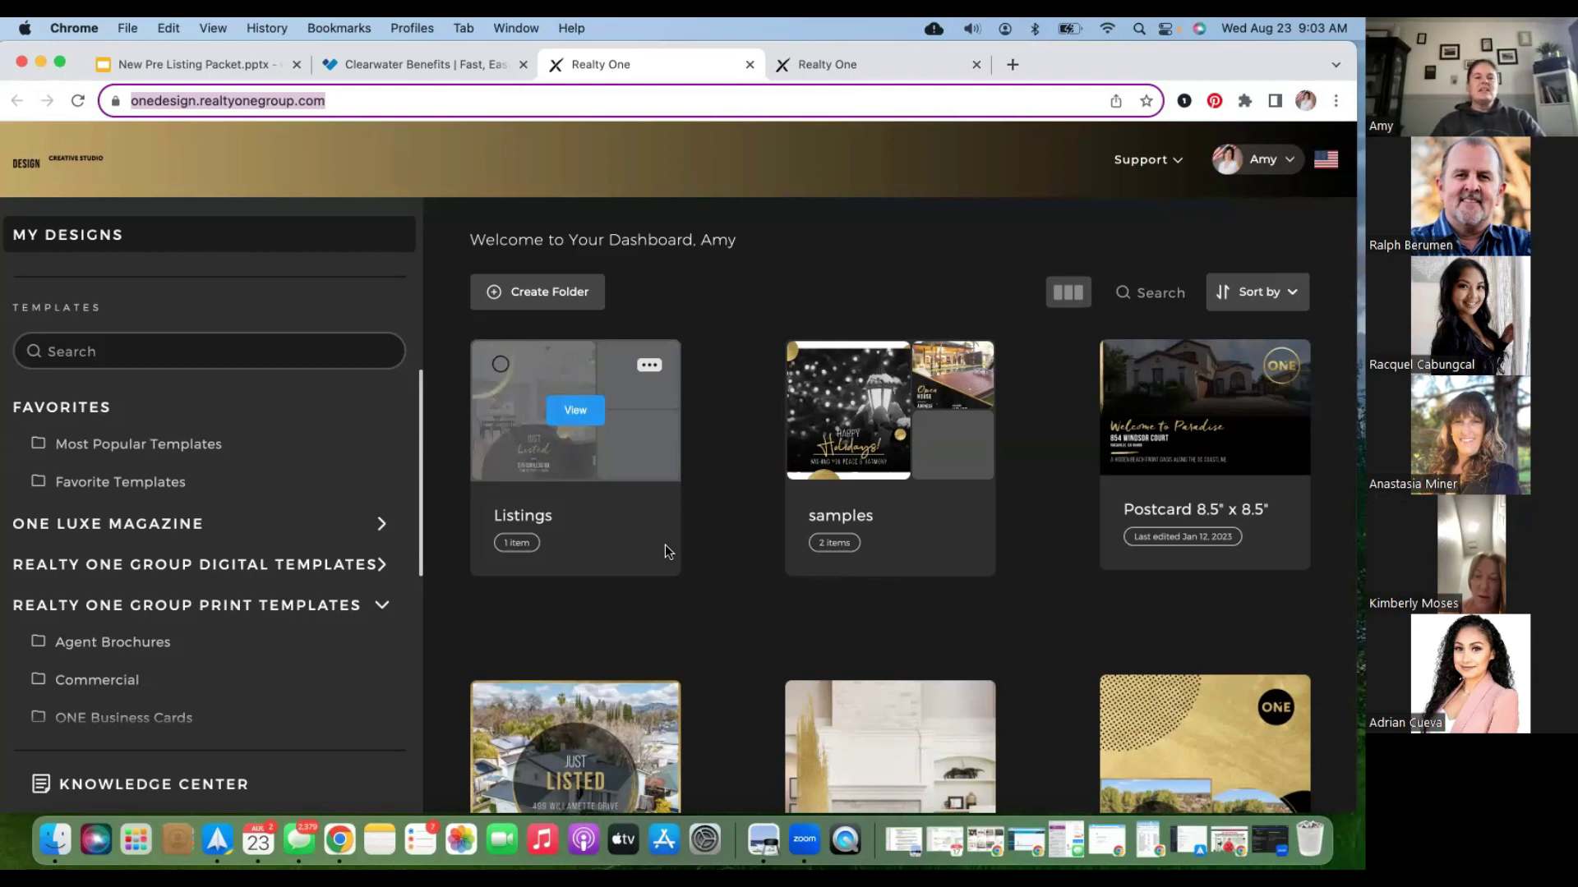
Look through the OneLogin company apps for ONE Design Creative Studio + Luxe and close the list.
{"action": "left_click", "coordinate": [1184, 101]}
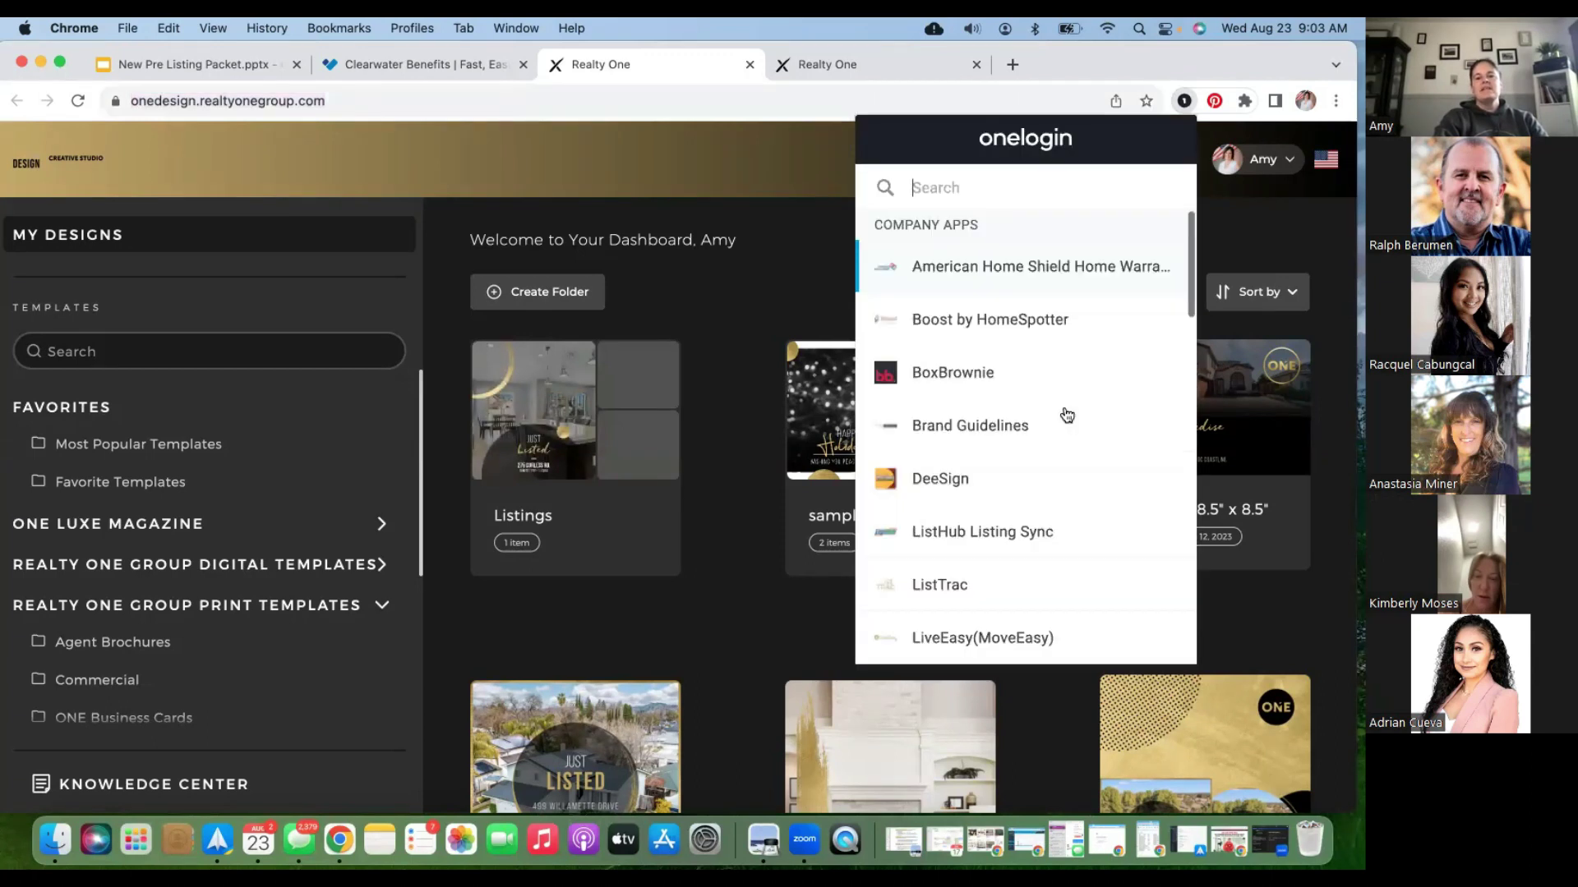
{"action": "scroll", "coordinate": [1066, 415], "scroll_direction": "down", "scroll_amount": 10}
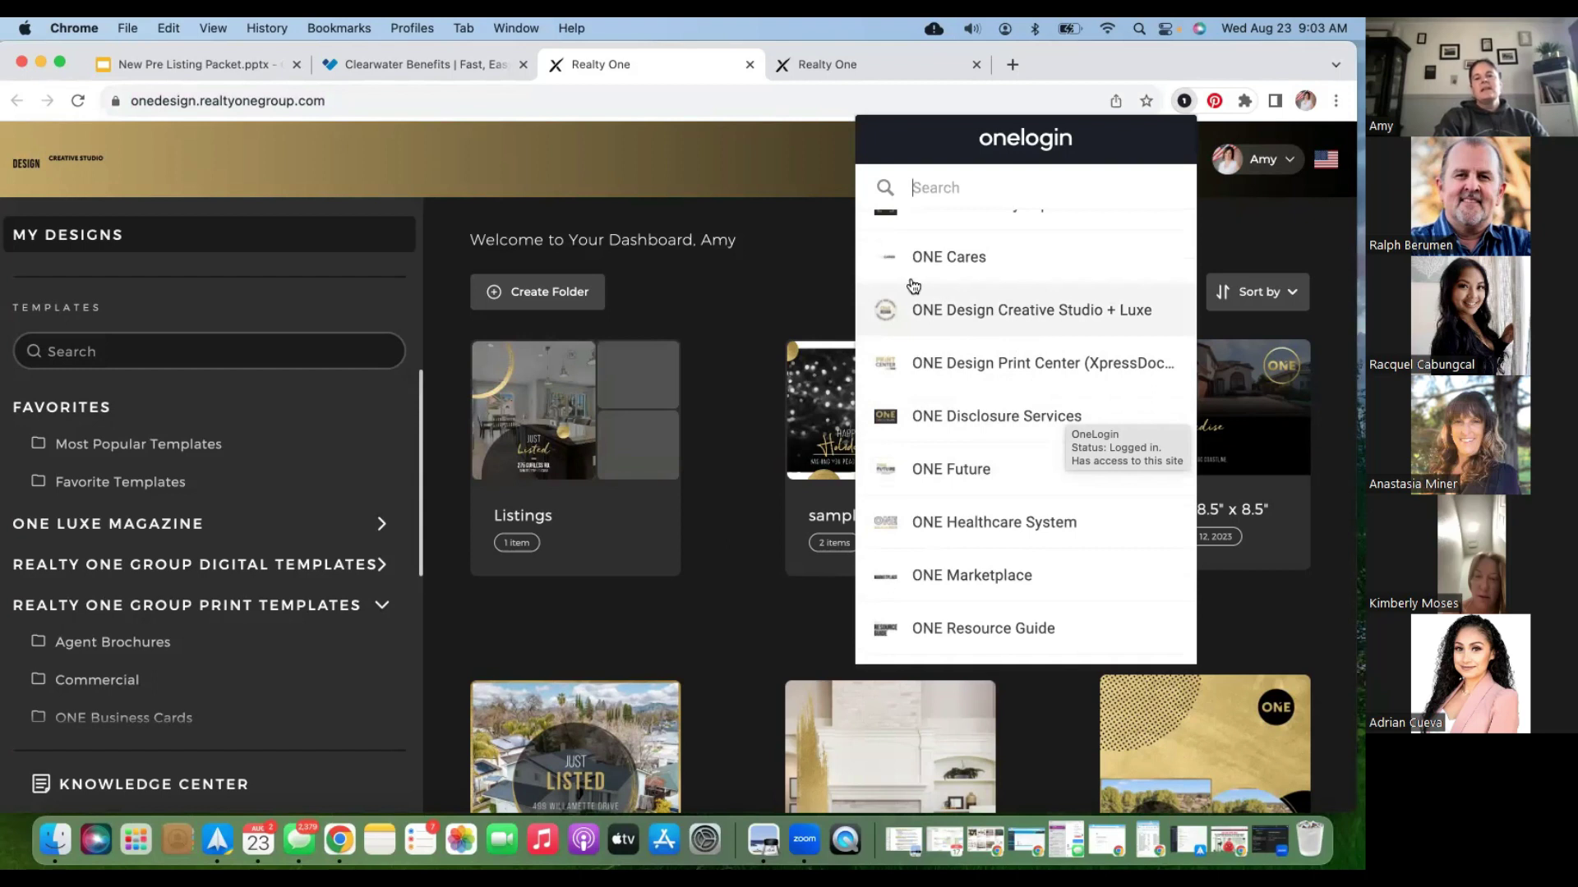
{"action": "left_click", "coordinate": [801, 244]}
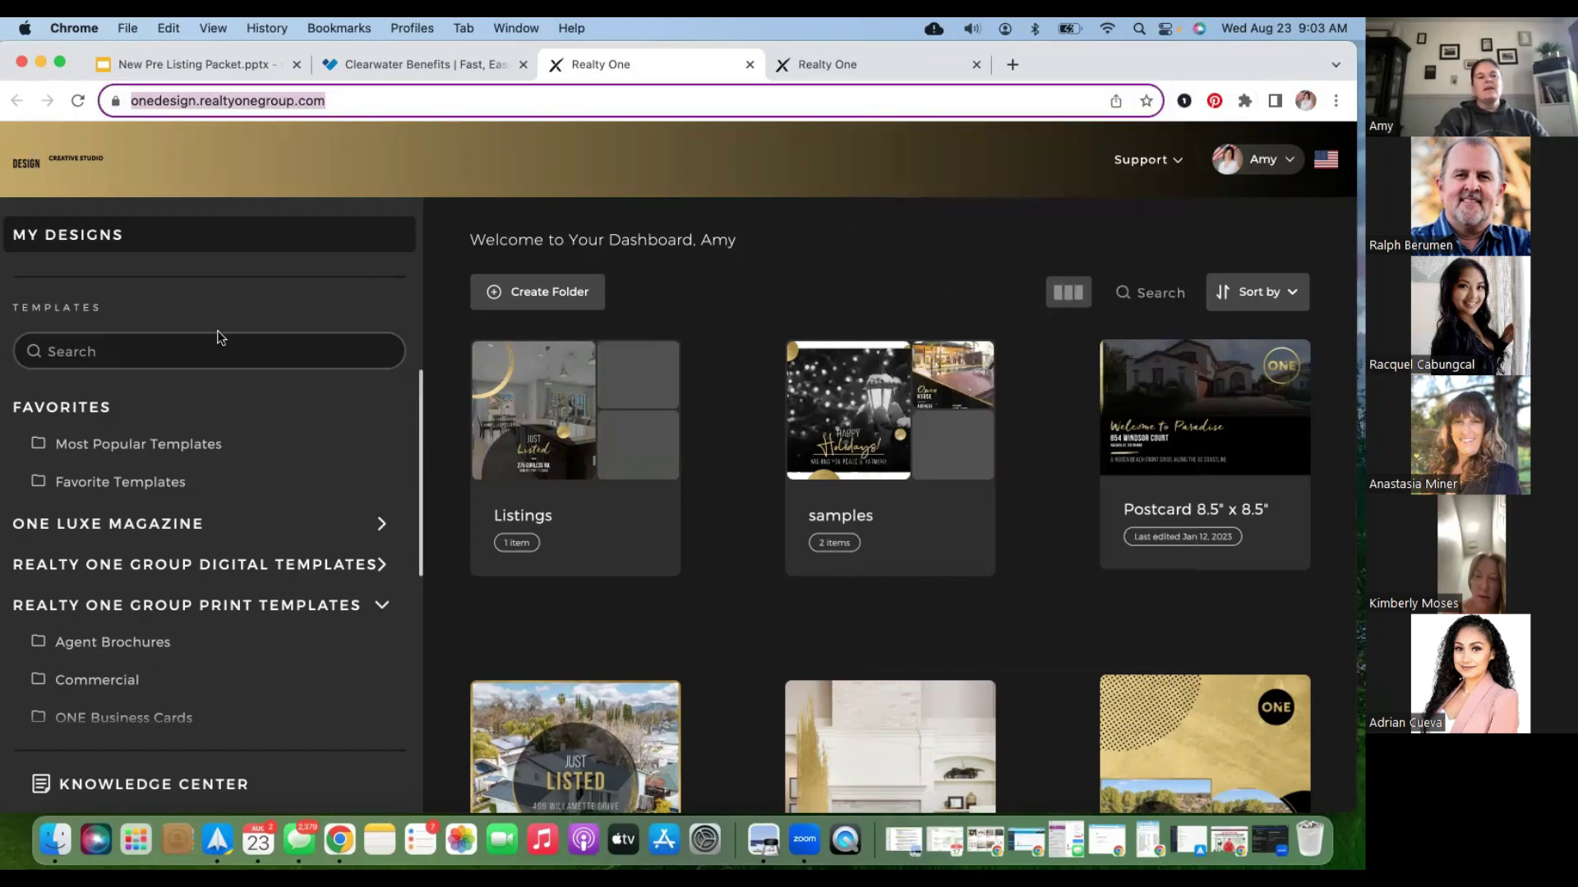
Search the design templates for "listing" and look over the matching templates.
{"action": "left_click", "coordinate": [167, 352]}
{"action": "type", "text": "listing"}
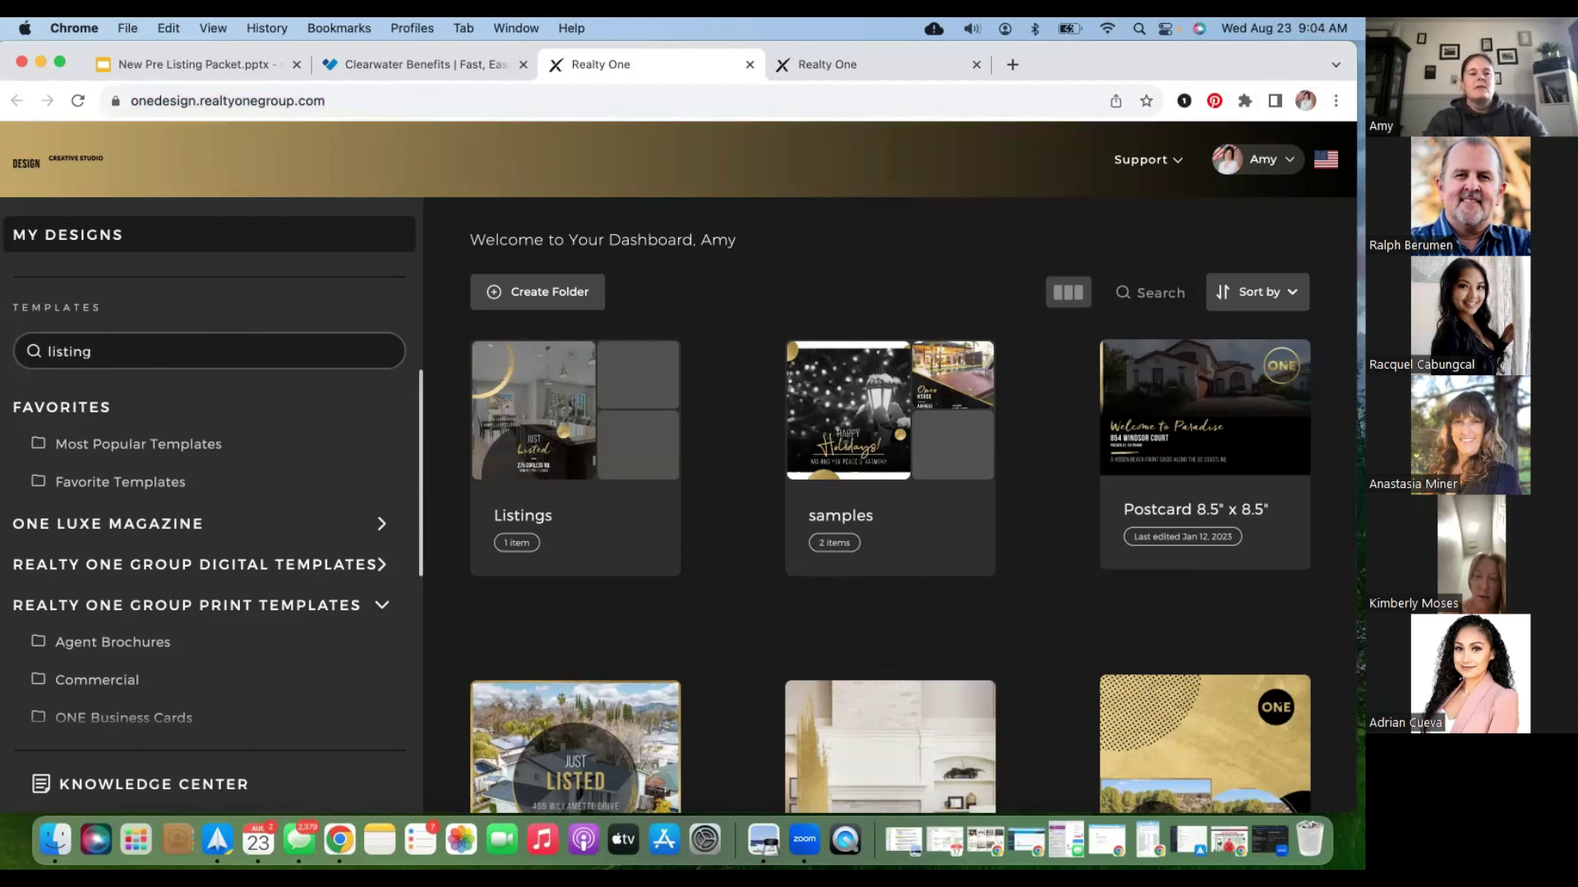
{"action": "key", "text": "Return"}
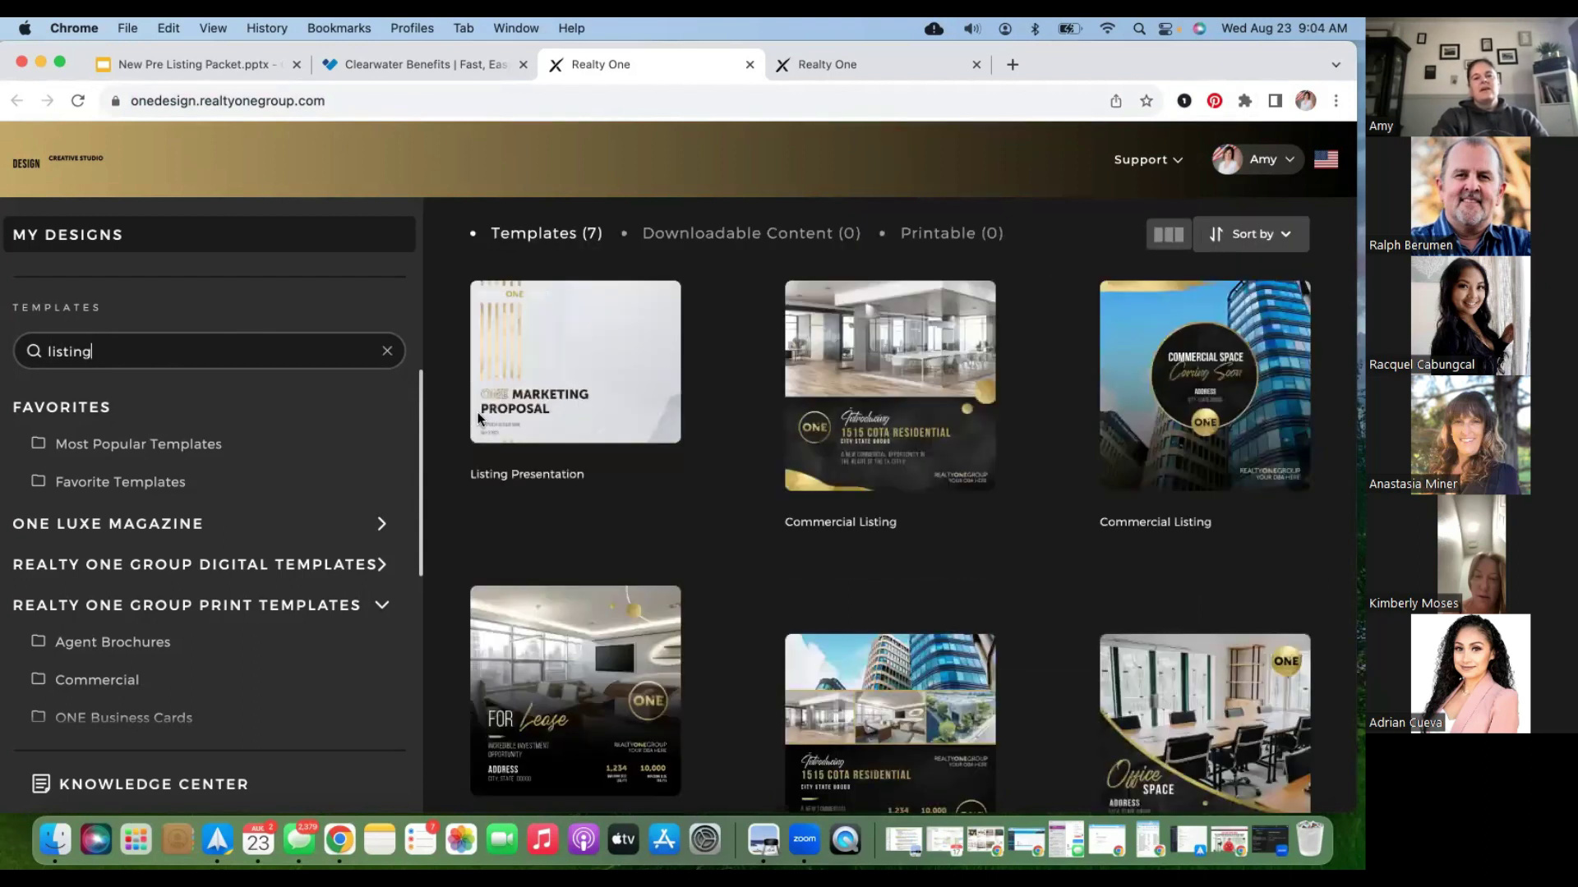
{"action": "mouse_move", "coordinate": [595, 331]}
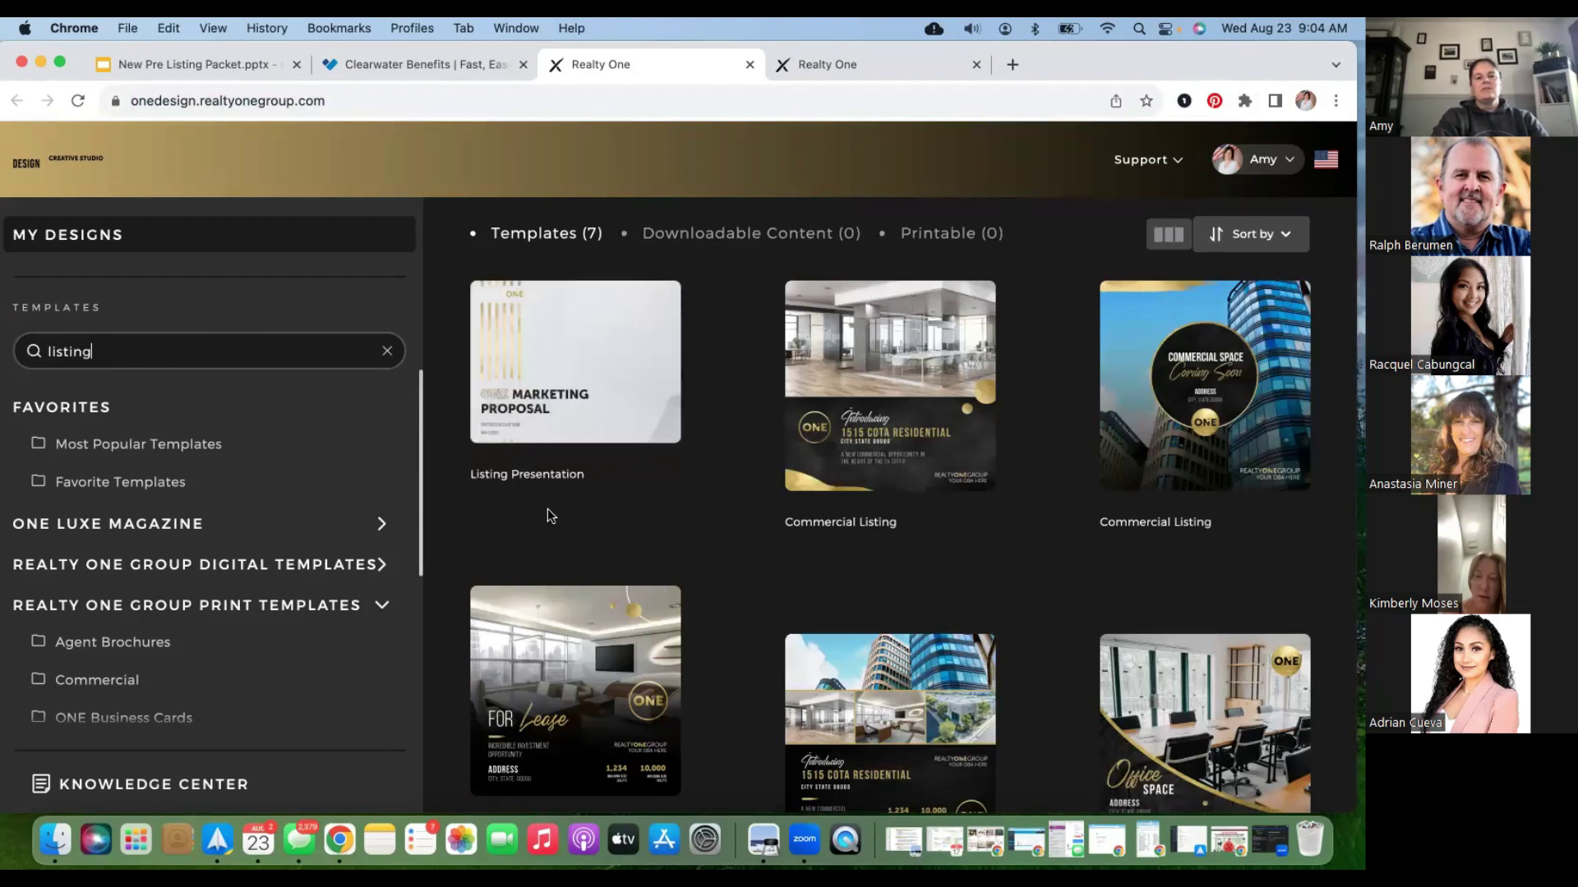
{"action": "scroll", "coordinate": [547, 509], "scroll_direction": "down", "scroll_amount": 5}
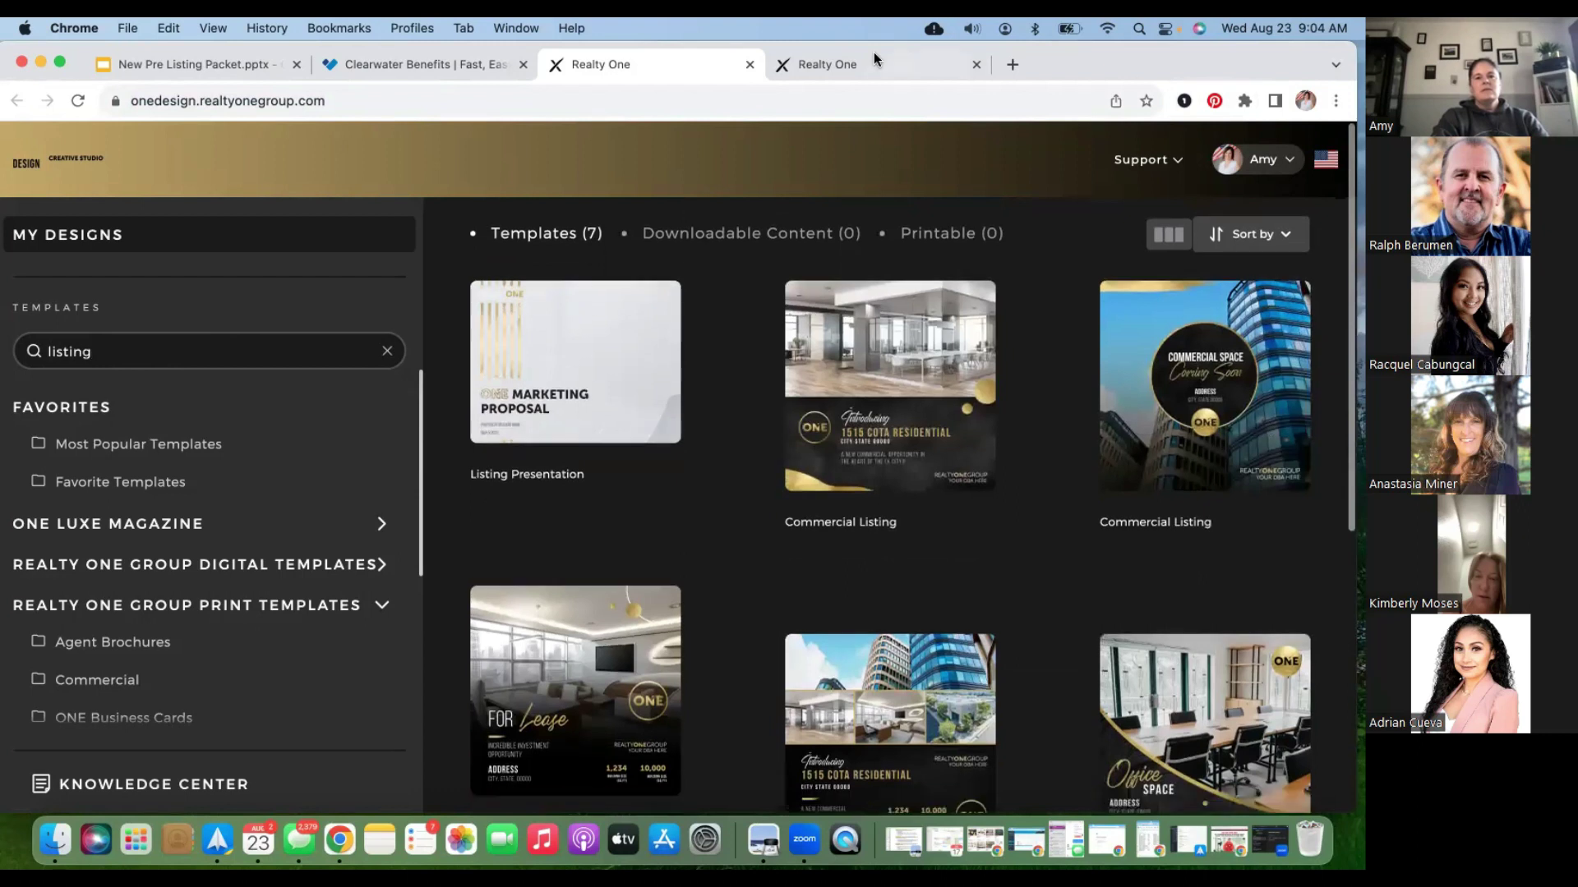
Try to reload the listing presentation design in the second Realty One browser tab and close that tab.
{"action": "left_click", "coordinate": [874, 51]}
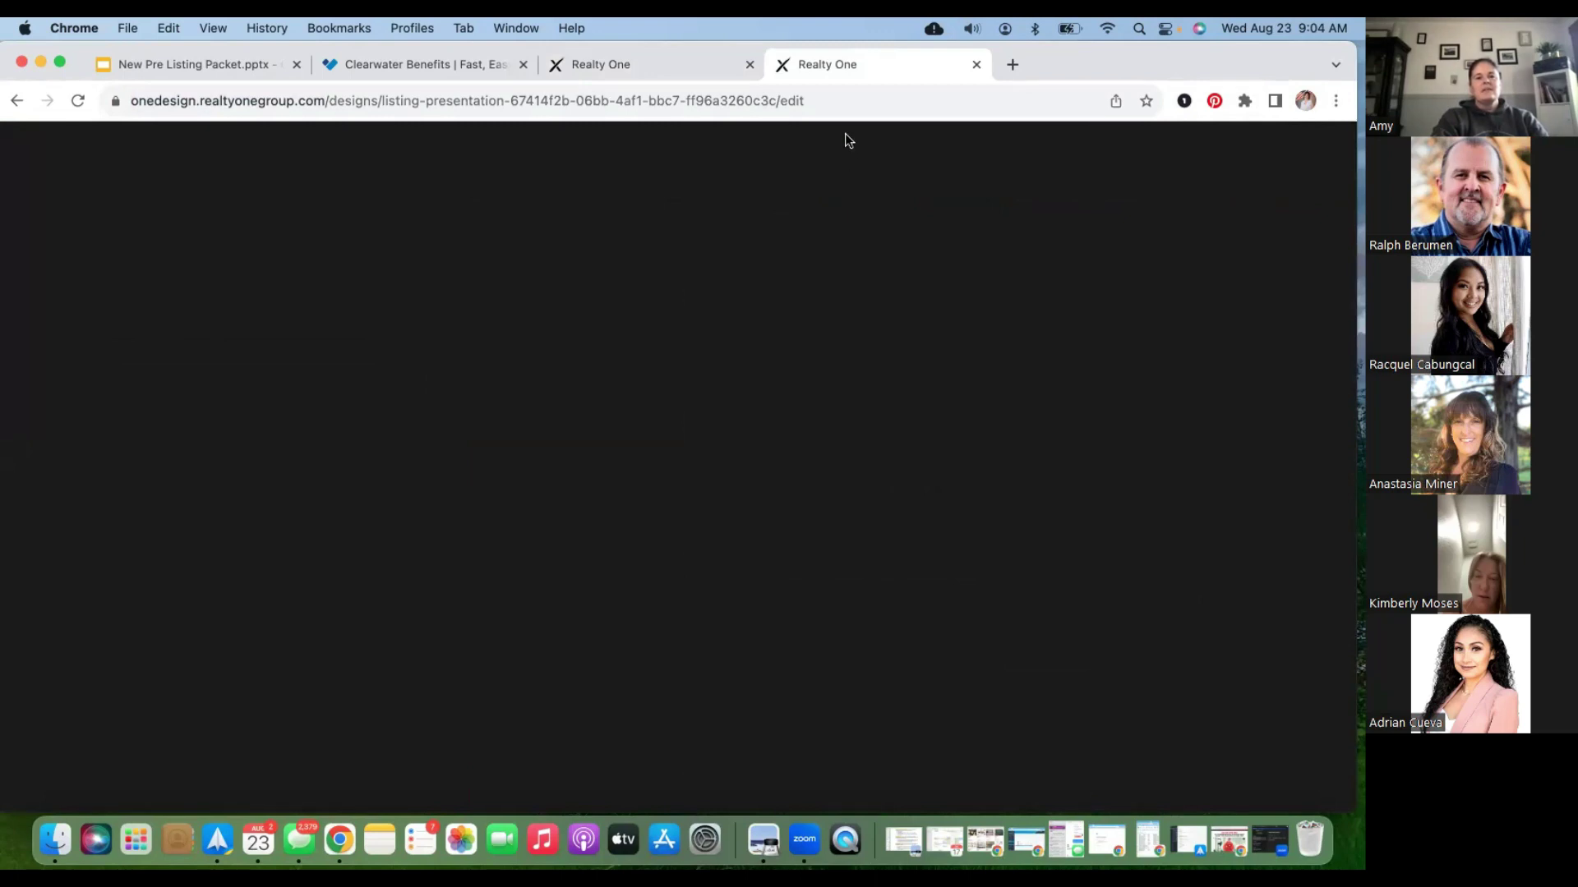
{"action": "left_click", "coordinate": [845, 101]}
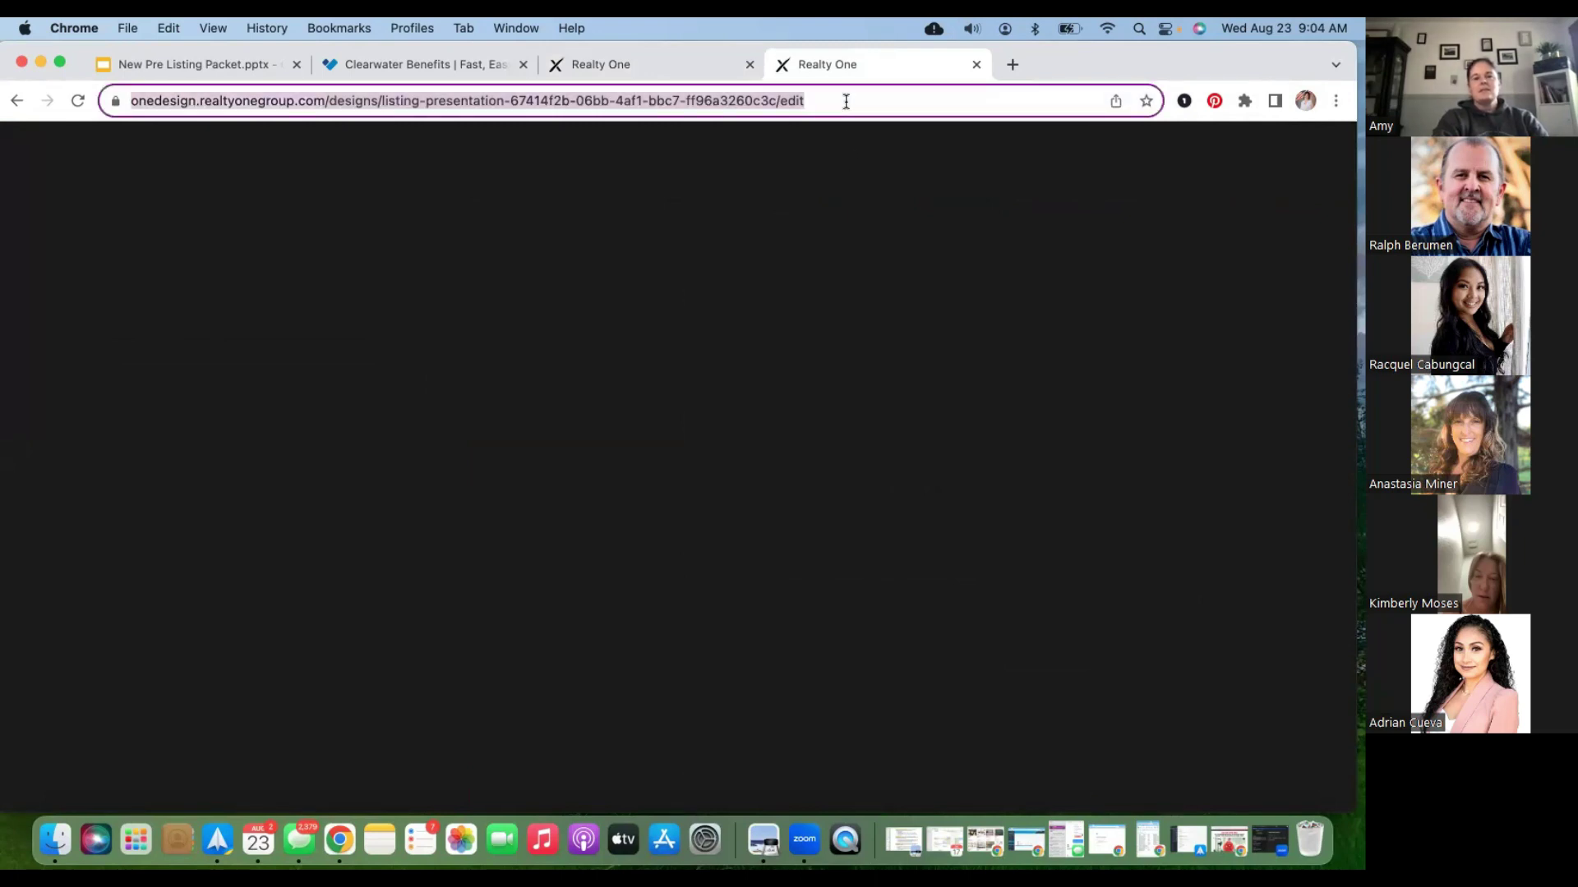
{"action": "key", "text": "Return"}
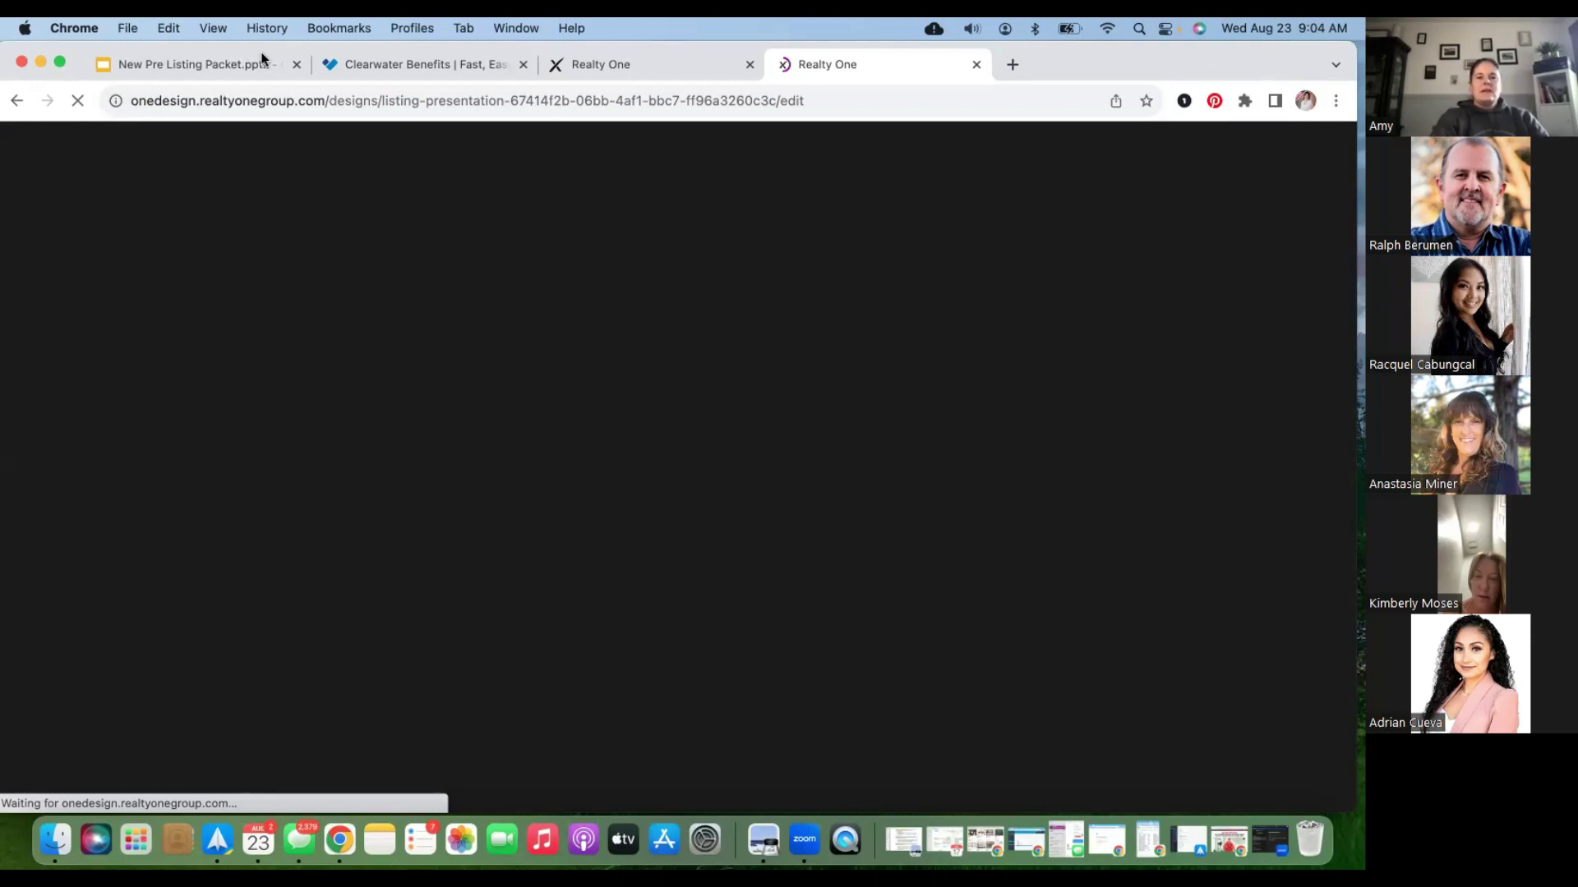
{"action": "left_click", "coordinate": [977, 66]}
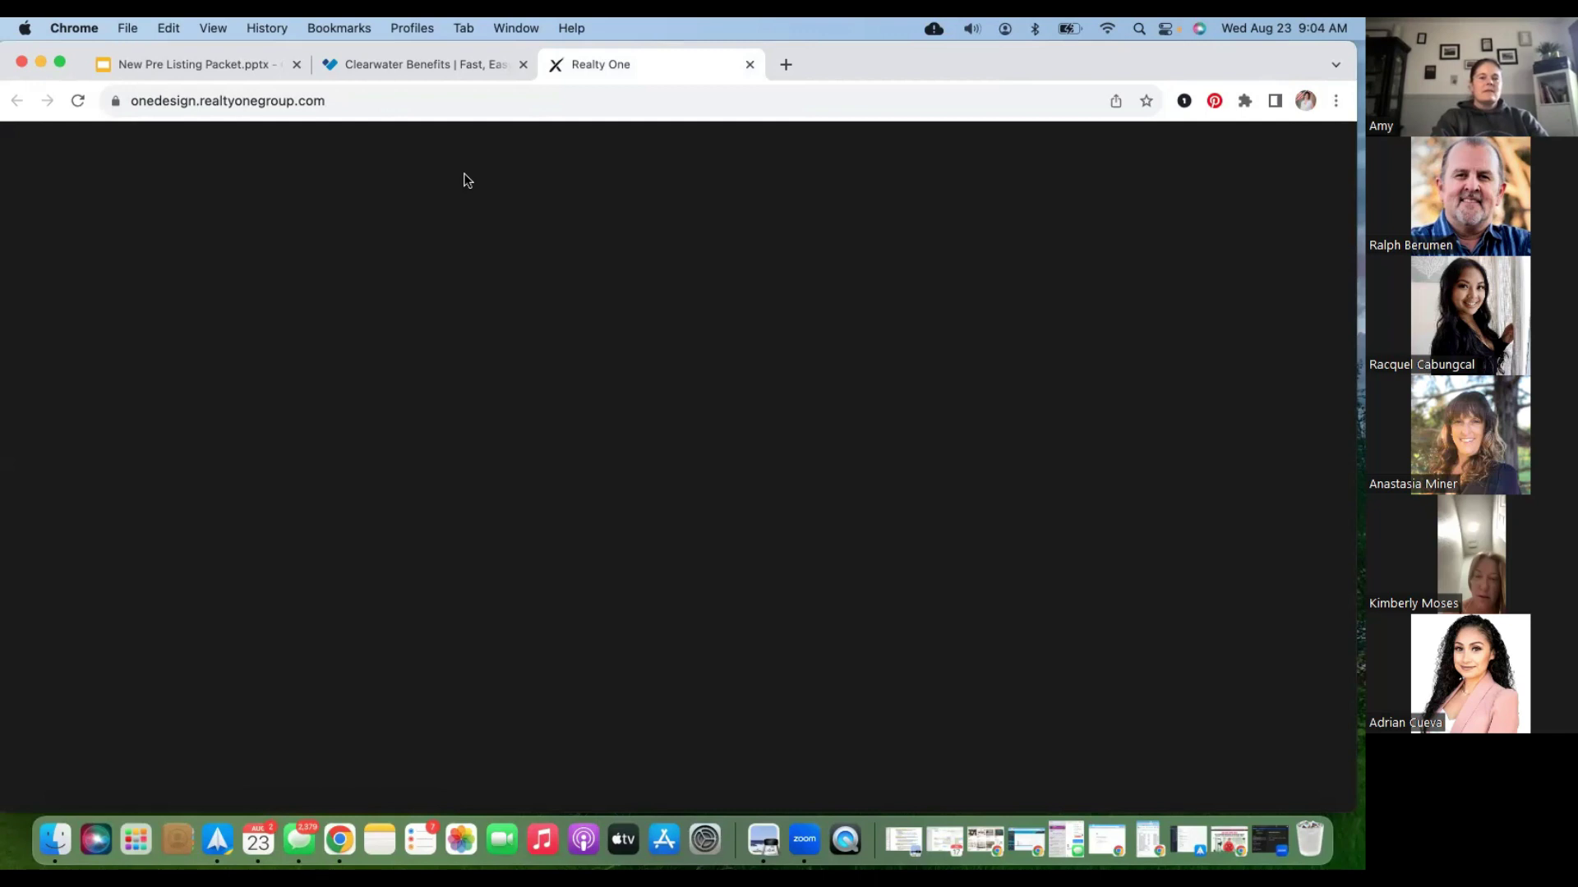
Reload the Realty One design site and relaunch ONE Design Creative Studio from OneLogin in a new browser tab.
{"action": "left_click", "coordinate": [597, 84]}
{"action": "key", "text": "Return"}
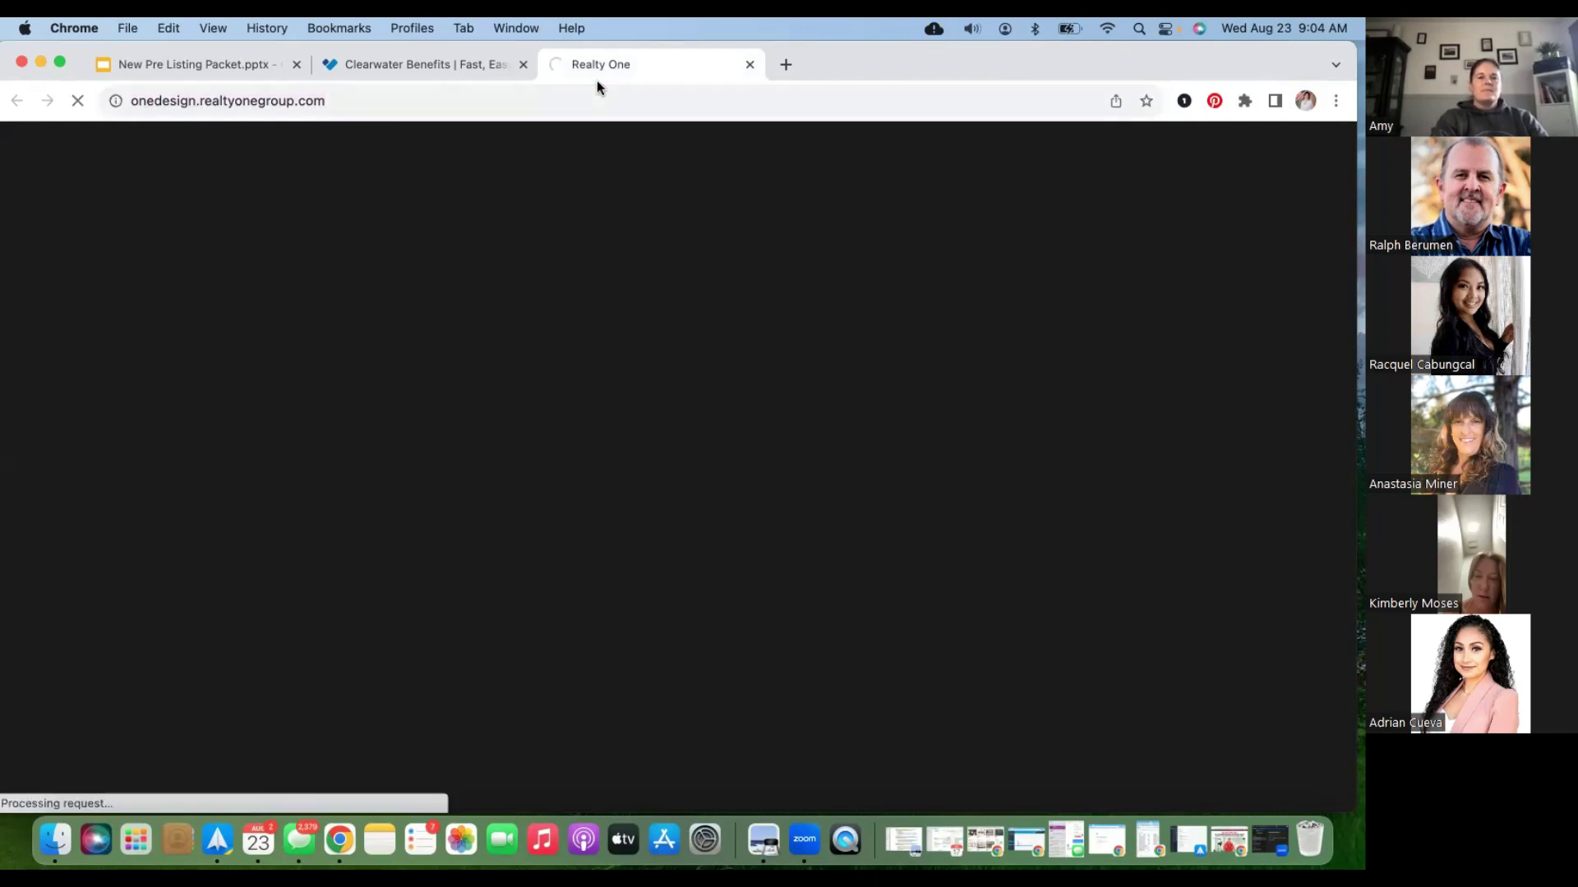
{"action": "left_click", "coordinate": [1184, 101]}
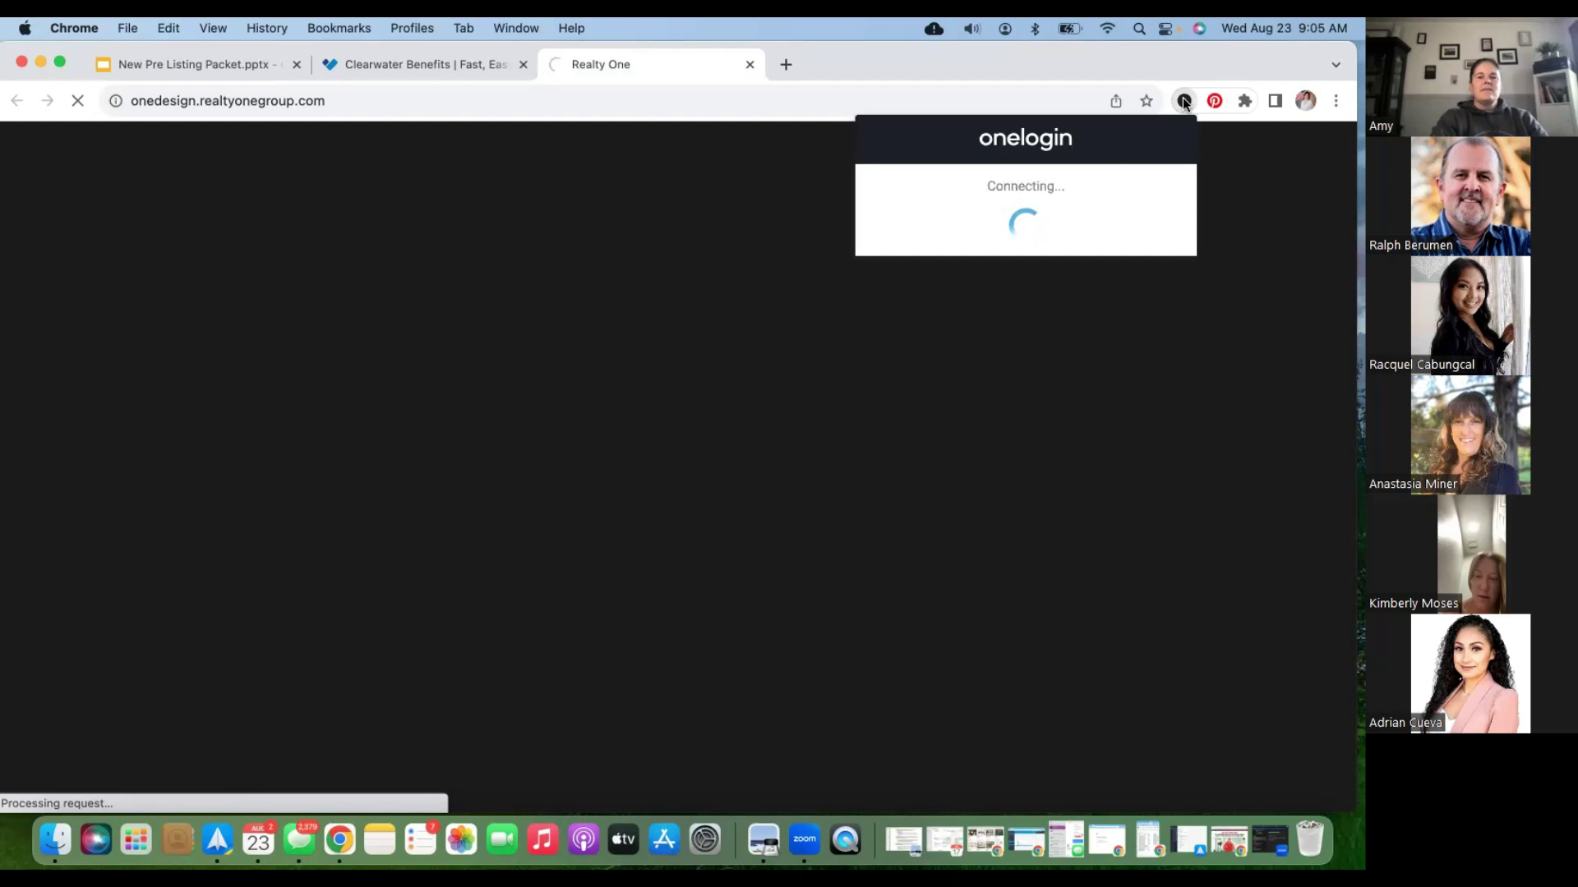
{"action": "scroll", "coordinate": [992, 531], "scroll_direction": "down", "scroll_amount": 5}
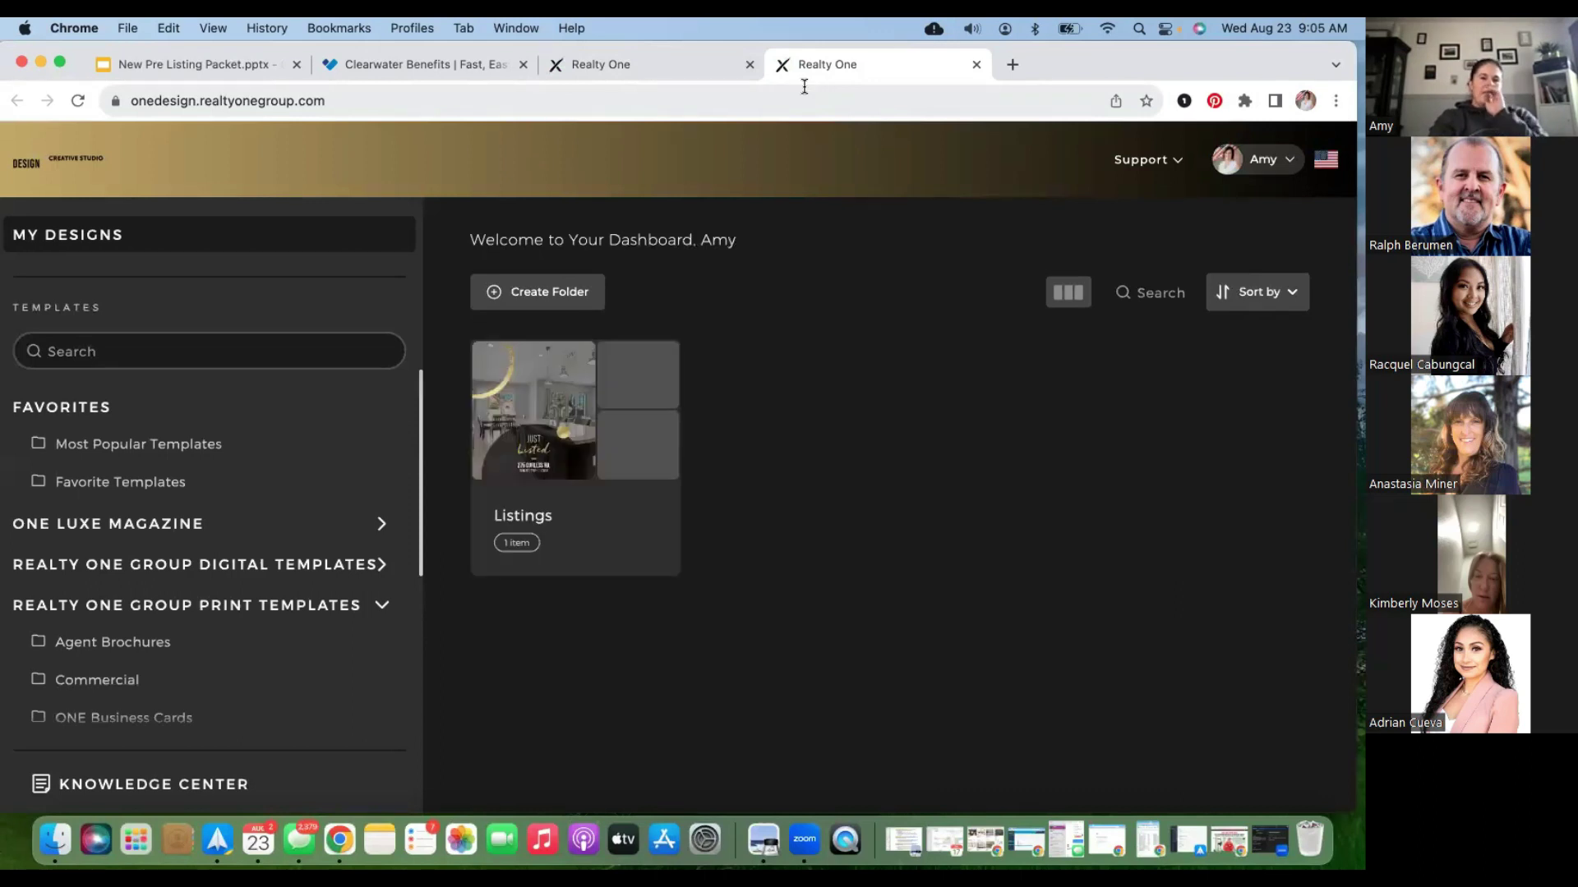
Search the templates for "listing" and create a new design from the Listing Presentation template.
{"action": "left_click", "coordinate": [140, 382]}
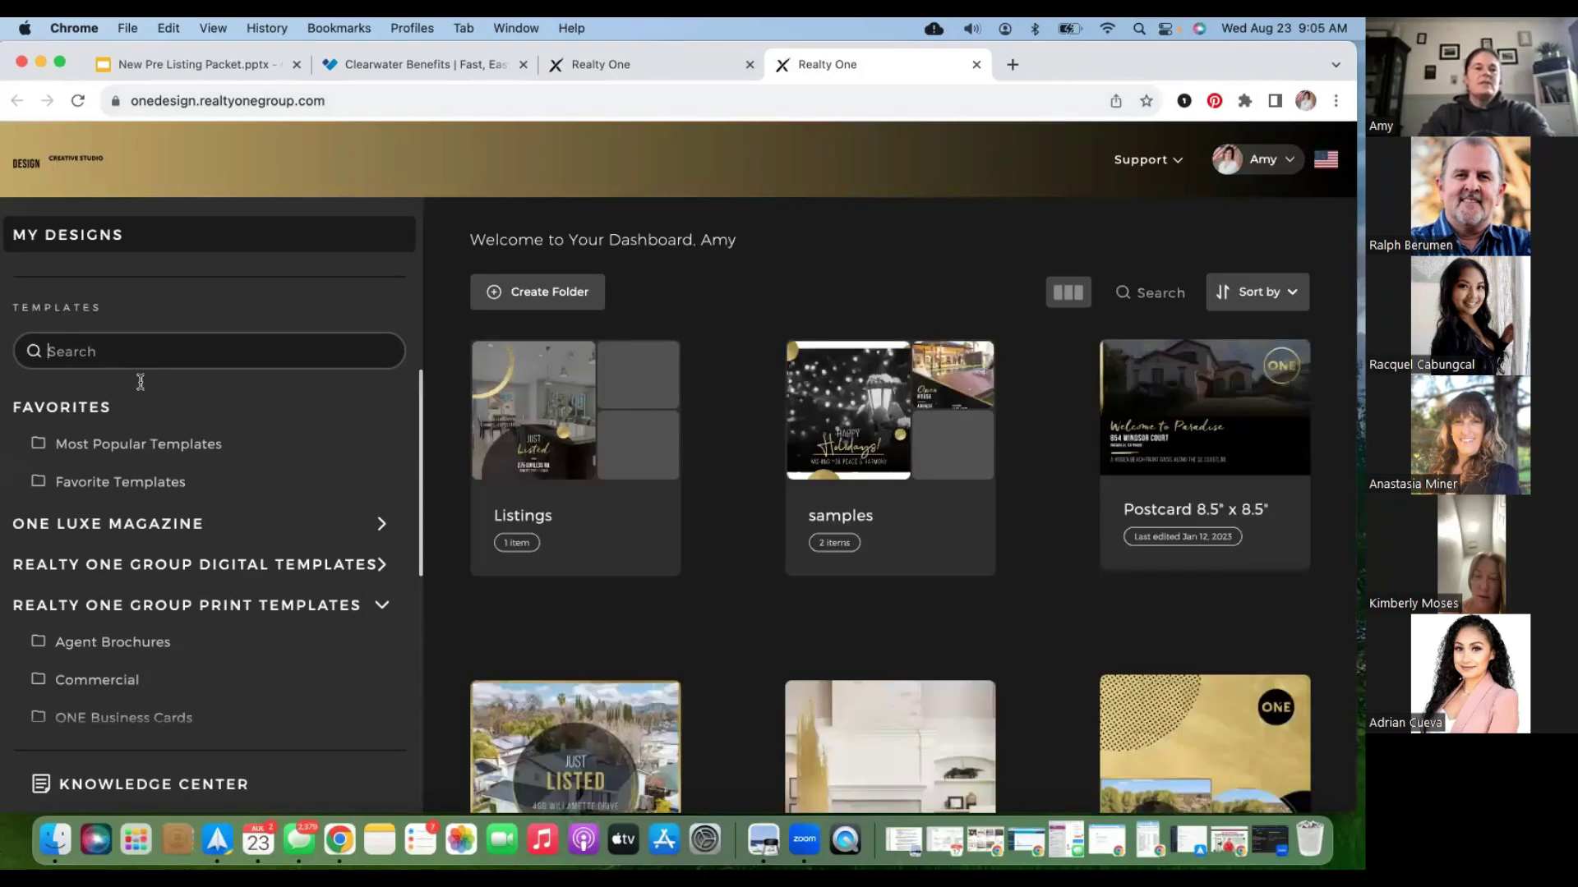
{"action": "type", "text": "listing"}
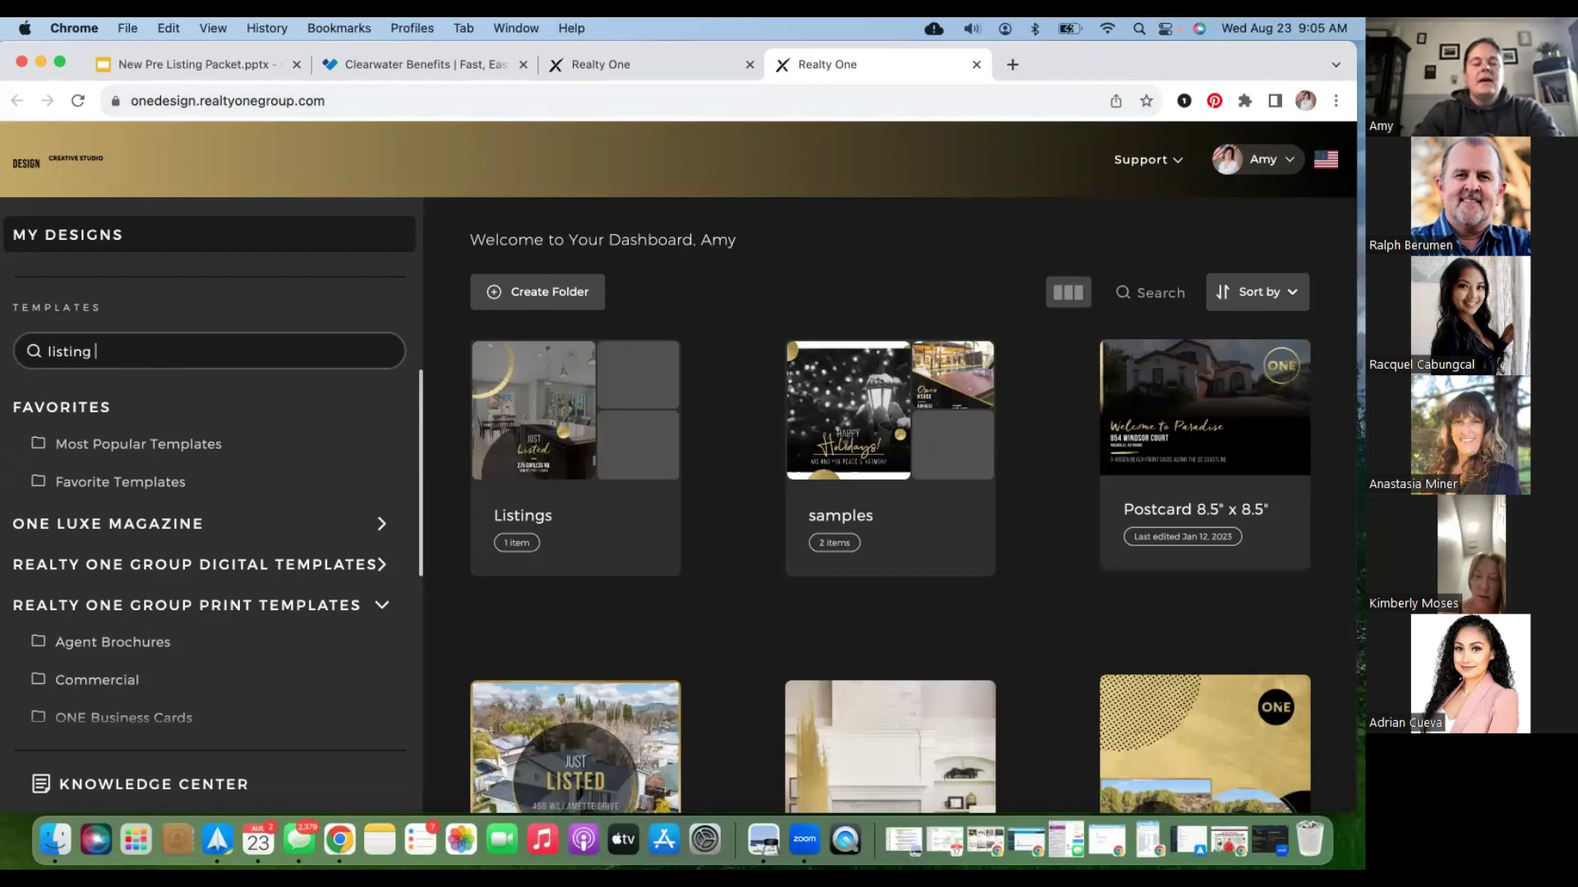
{"action": "key", "text": "Return"}
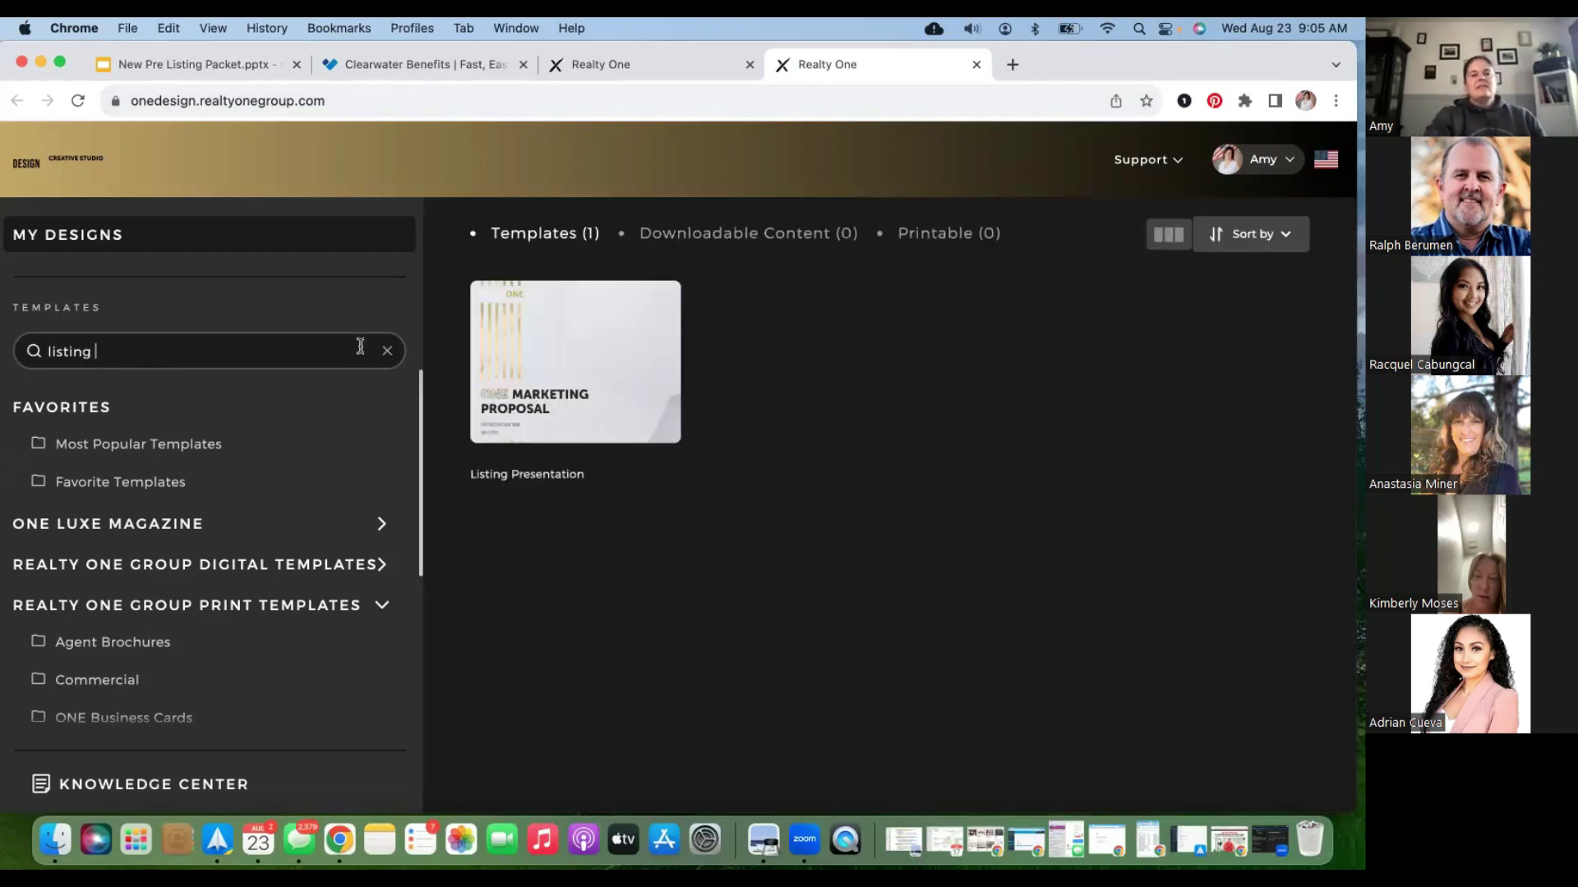
{"action": "left_click", "coordinate": [587, 374]}
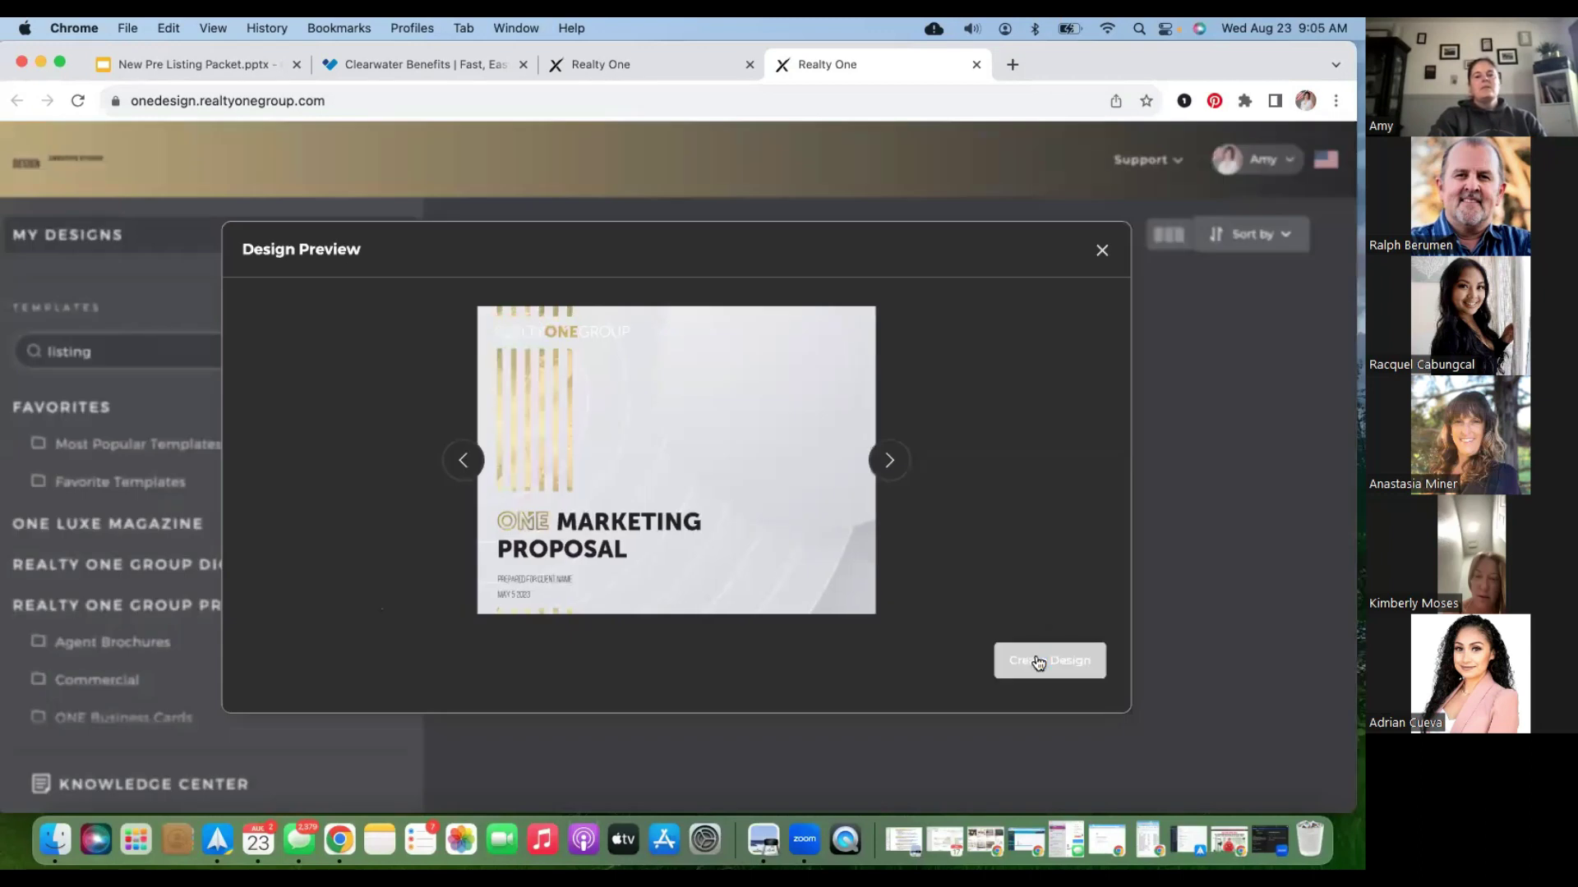
{"action": "left_click", "coordinate": [1038, 662]}
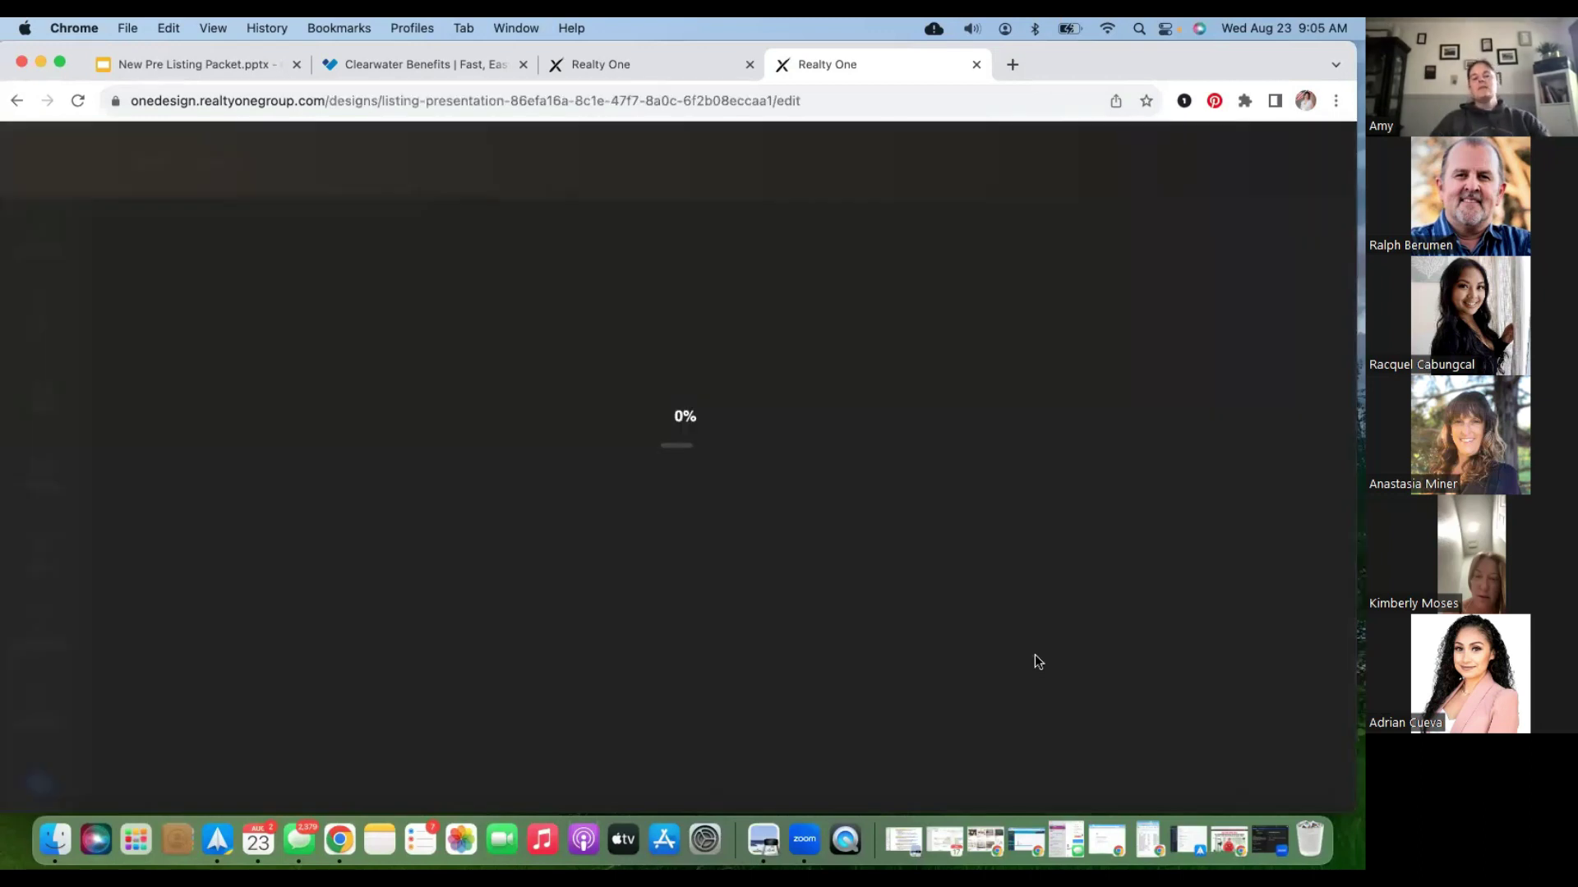
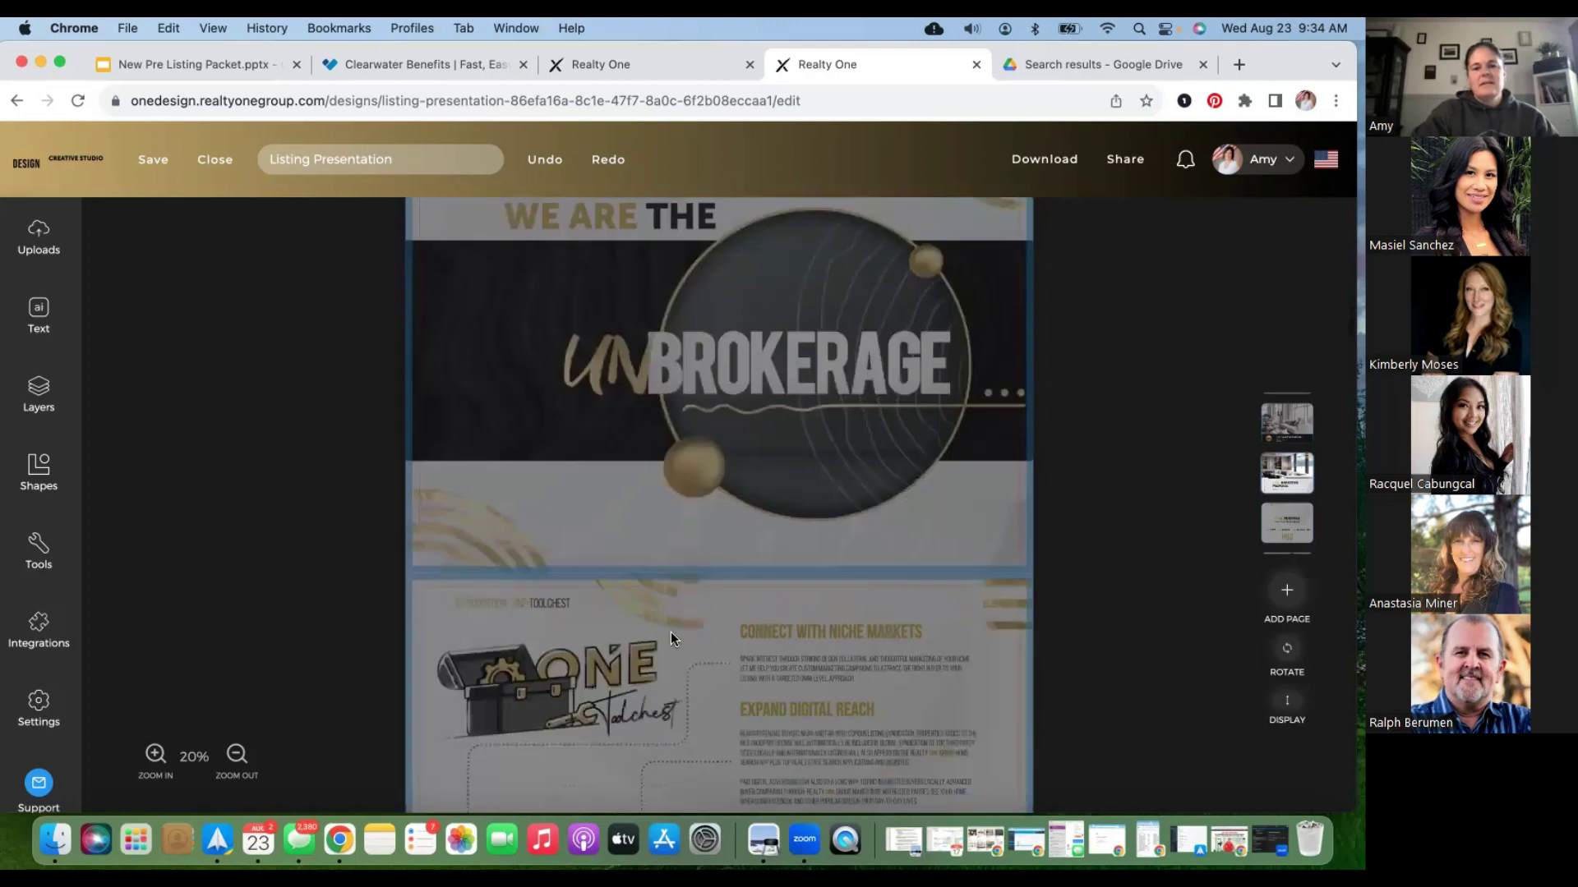
Review the UNBrokerage, ONE Toolchest and My ONE Story pages of the listing presentation, including the agent bio and client testimonials.
{"action": "scroll", "coordinate": [671, 638], "scroll_direction": "down", "scroll_amount": 5}
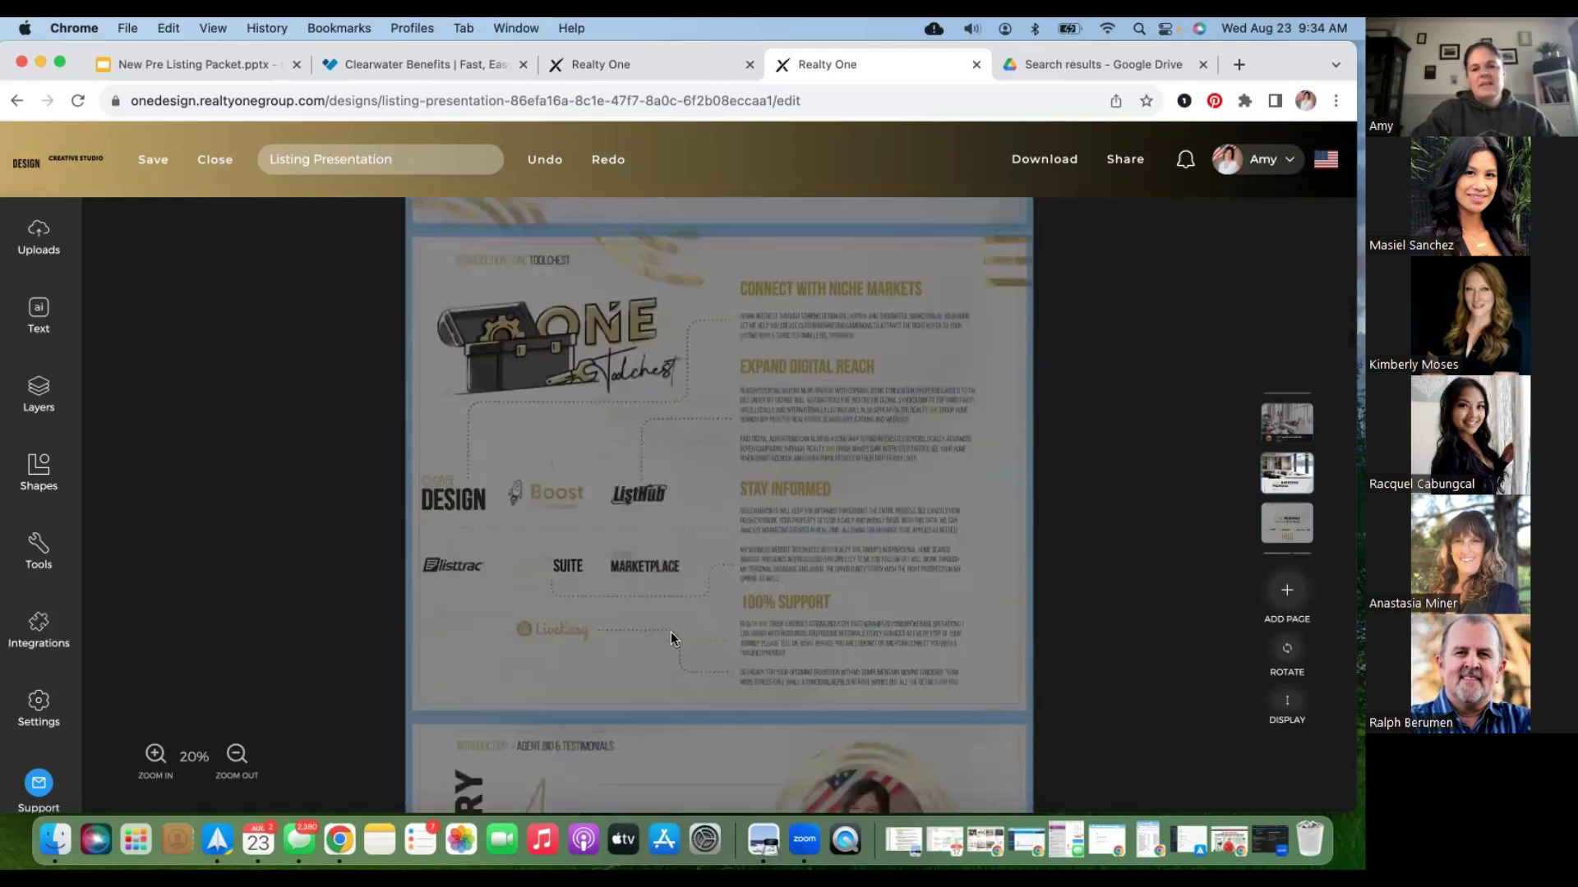
{"action": "scroll", "coordinate": [671, 638], "scroll_direction": "down", "scroll_amount": 7}
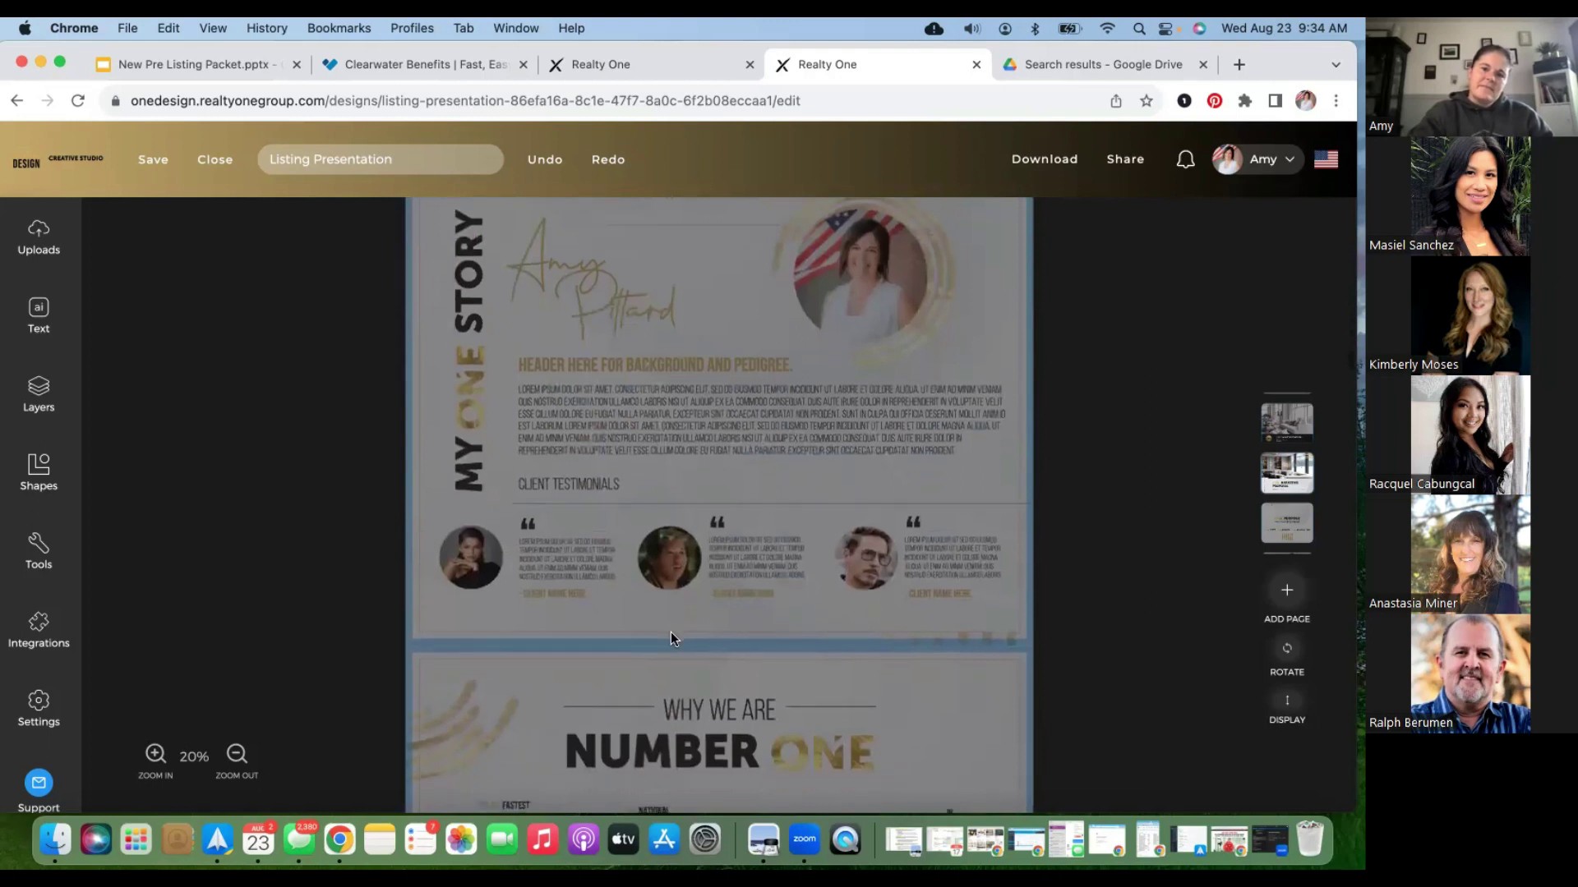
{"action": "scroll", "coordinate": [670, 638], "scroll_direction": "down", "scroll_amount": 4}
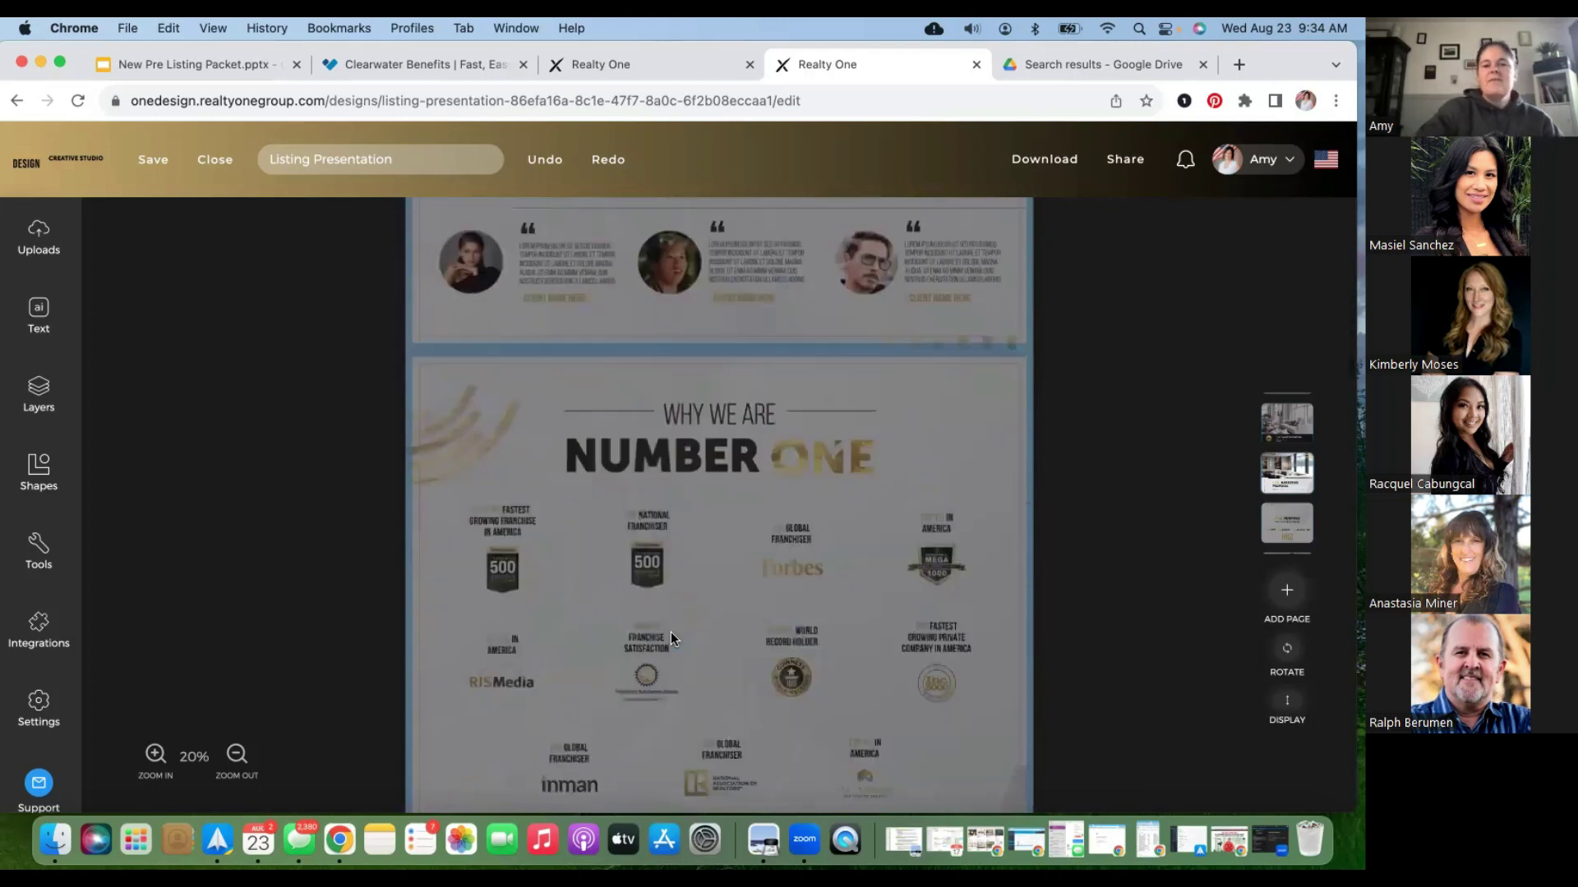
{"action": "scroll", "coordinate": [677, 404], "scroll_direction": "up", "scroll_amount": 10}
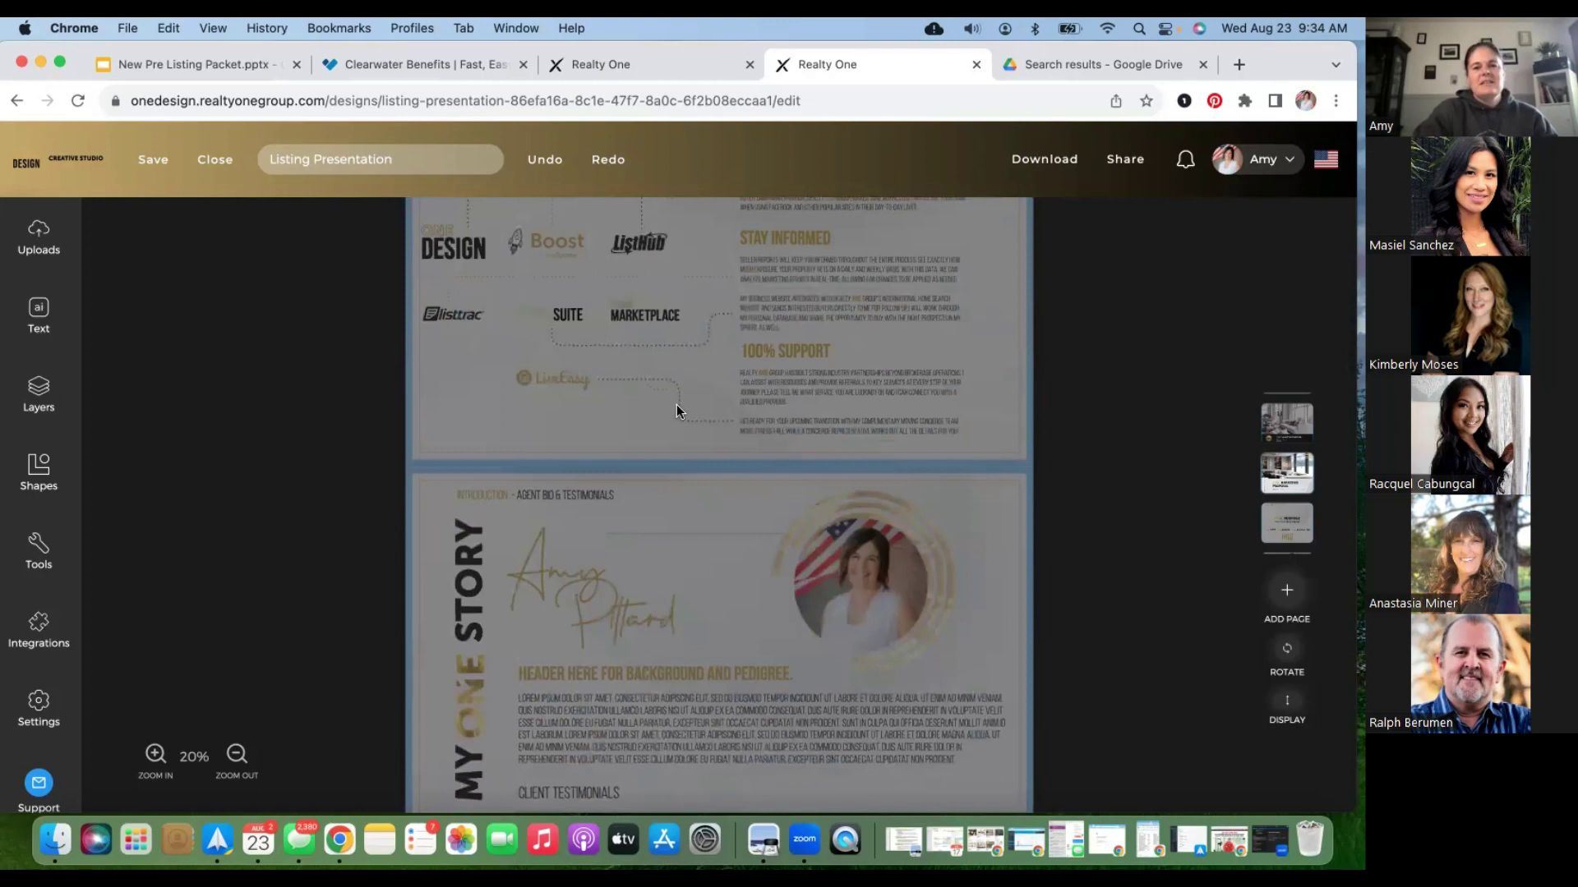
{"action": "scroll", "coordinate": [674, 411], "scroll_direction": "up", "scroll_amount": 6}
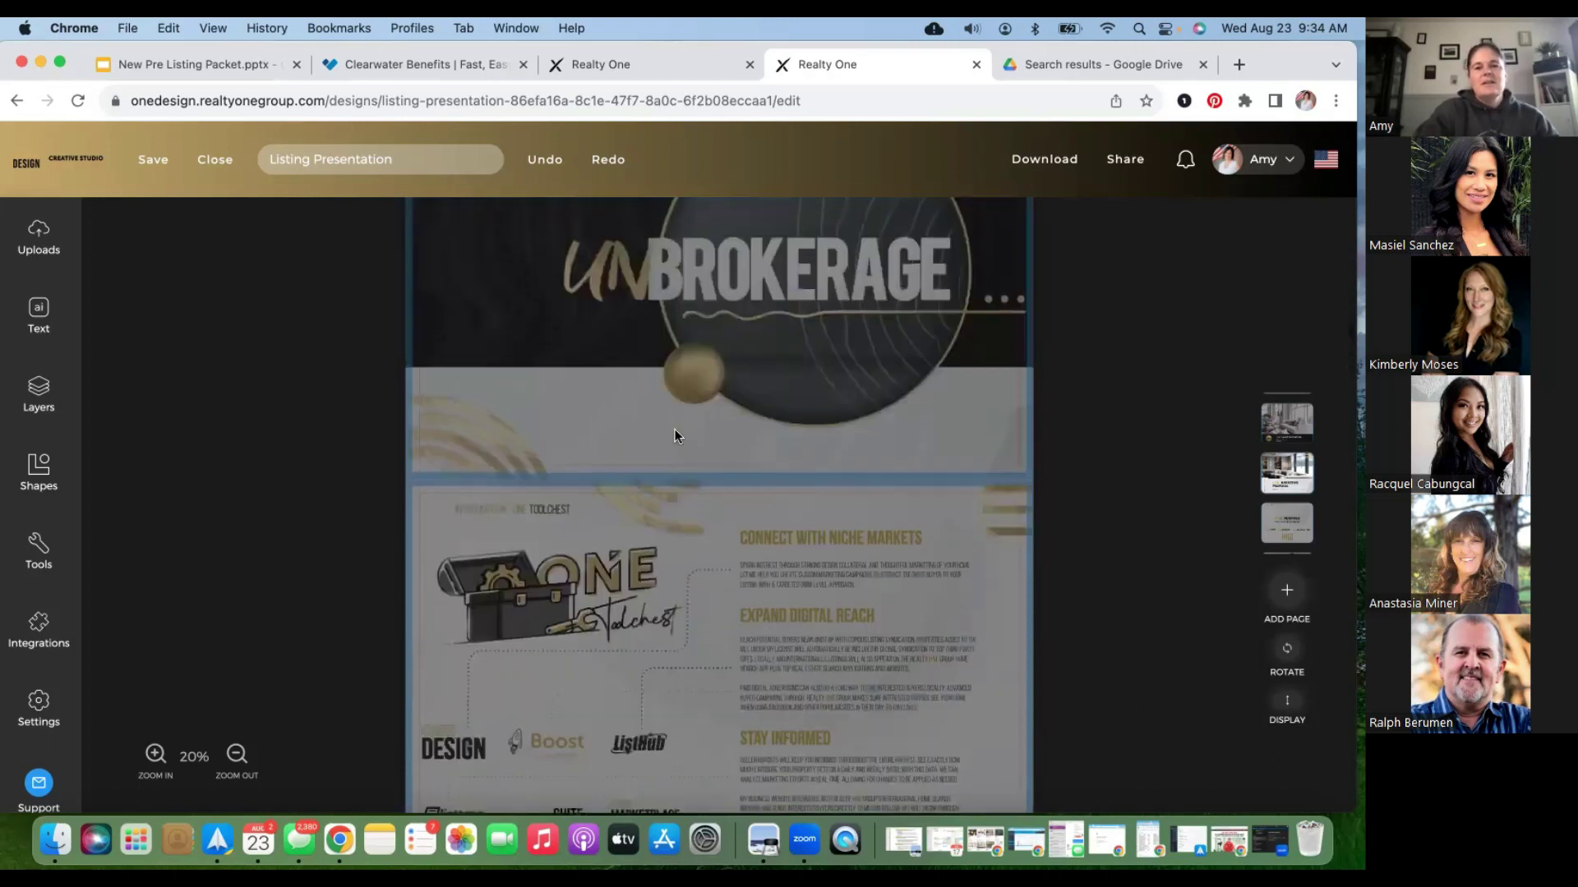
{"action": "scroll", "coordinate": [674, 427], "scroll_direction": "down", "scroll_amount": 5}
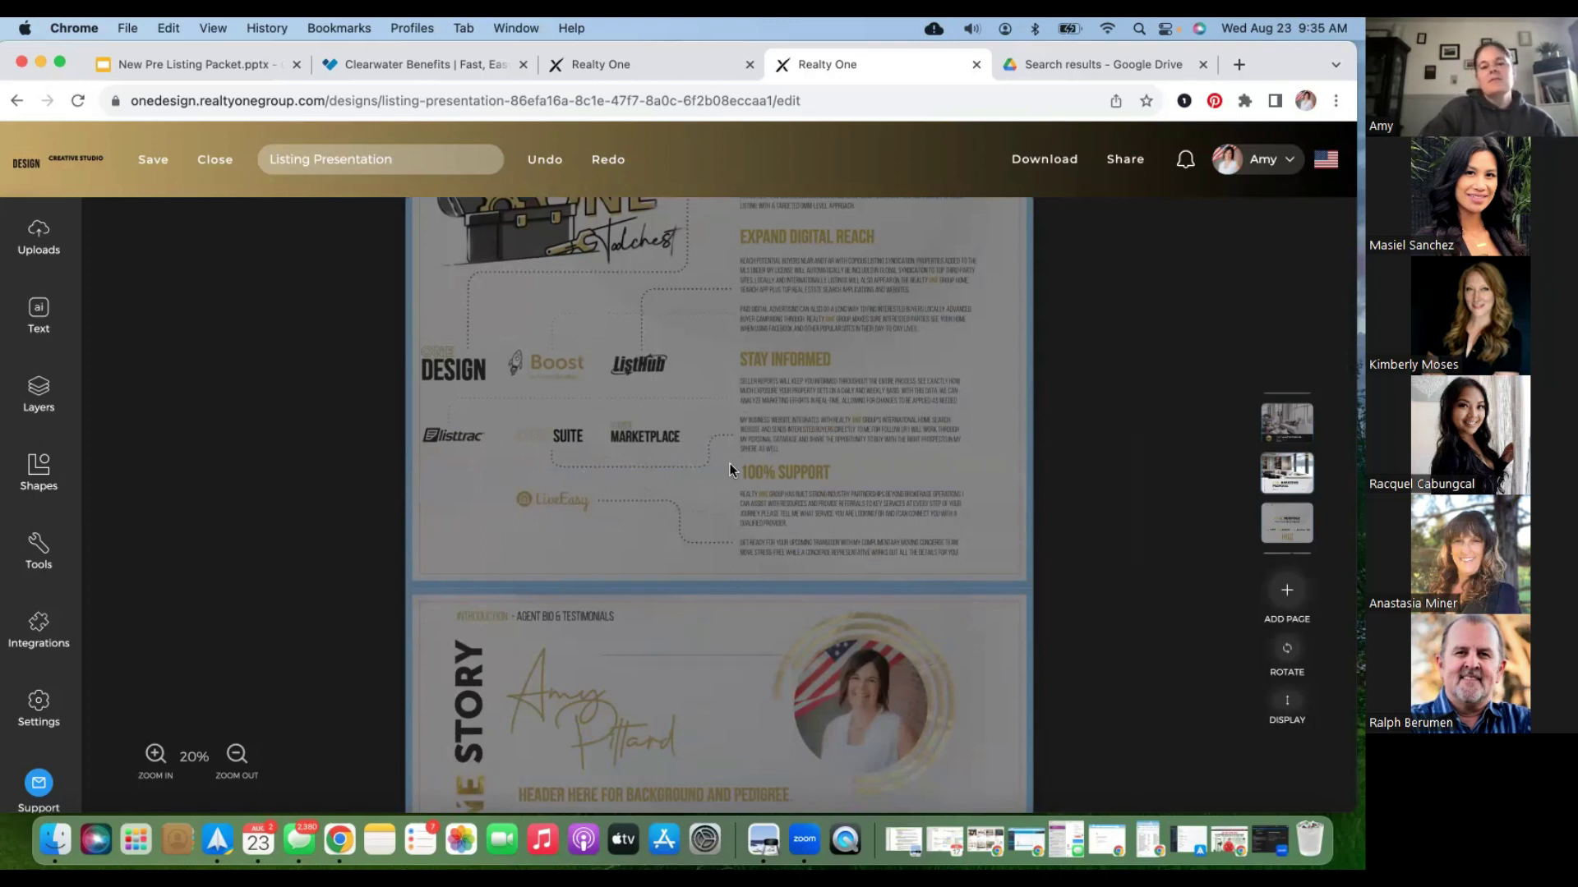
{"action": "scroll", "coordinate": [728, 470], "scroll_direction": "down", "scroll_amount": 5}
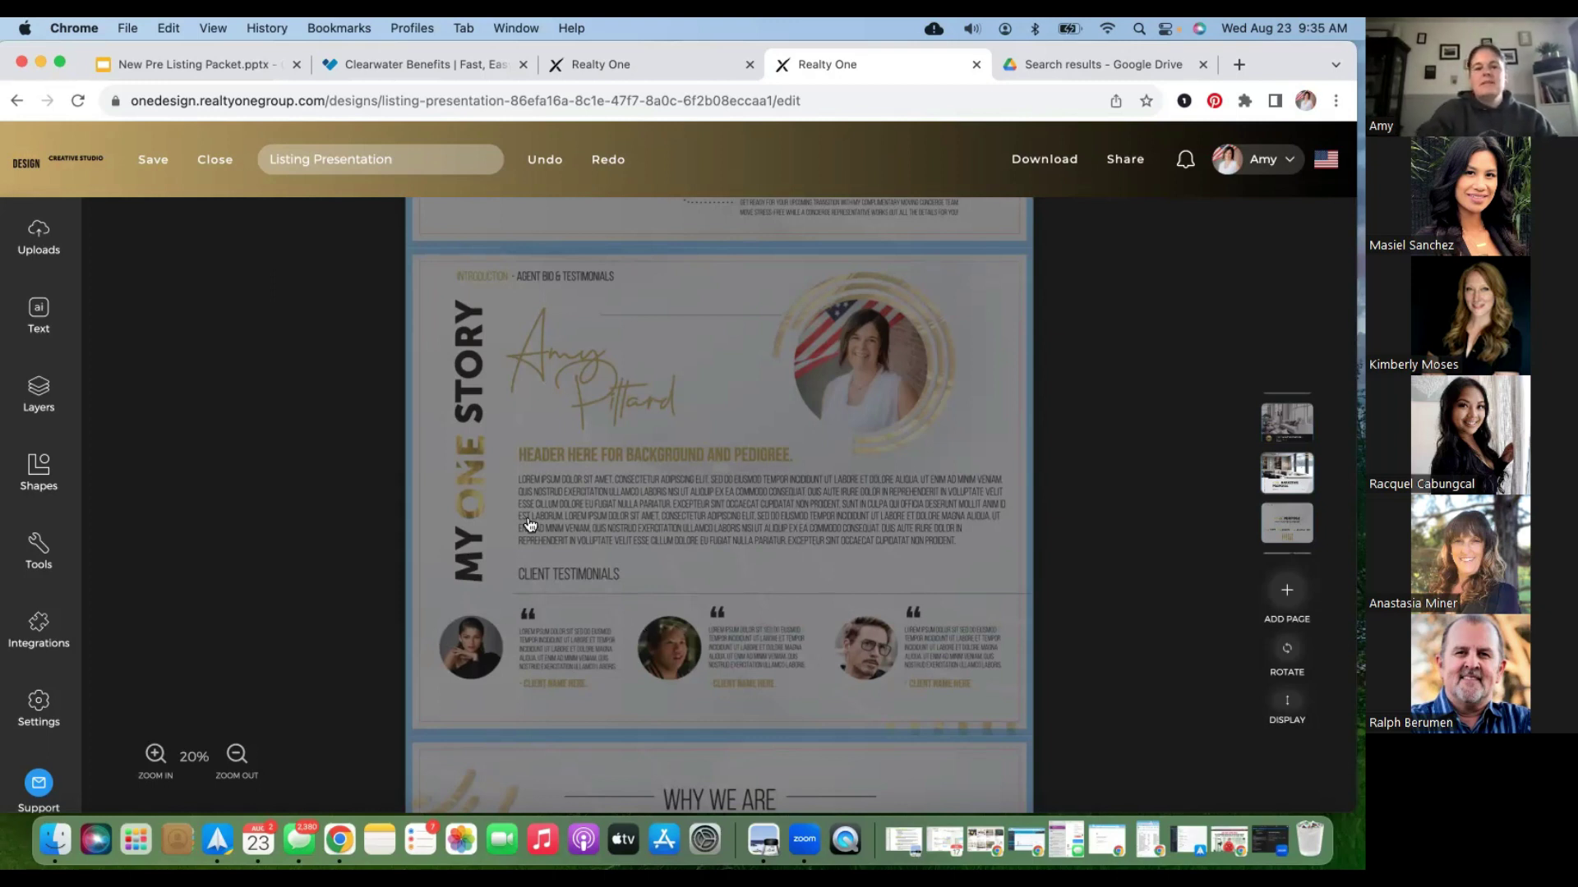
{"action": "scroll", "coordinate": [530, 526], "scroll_direction": "down", "scroll_amount": 3}
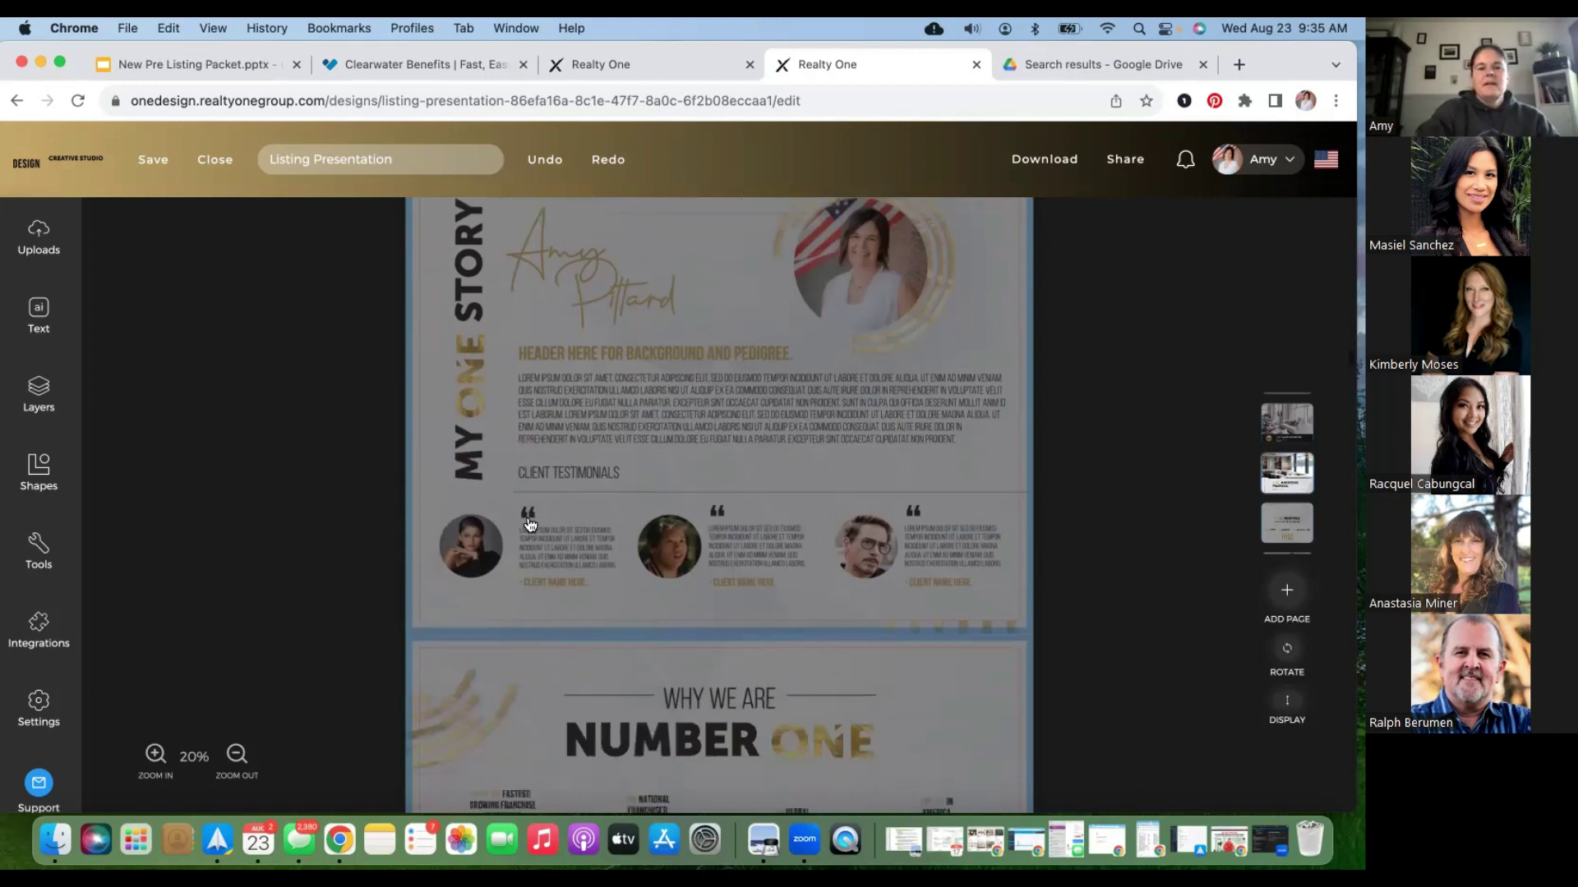
Examine the Why We Are Number ONE, Similar Listings and Recent Sales pages of the listing presentation.
{"action": "scroll", "coordinate": [529, 524], "scroll_direction": "down", "scroll_amount": 10}
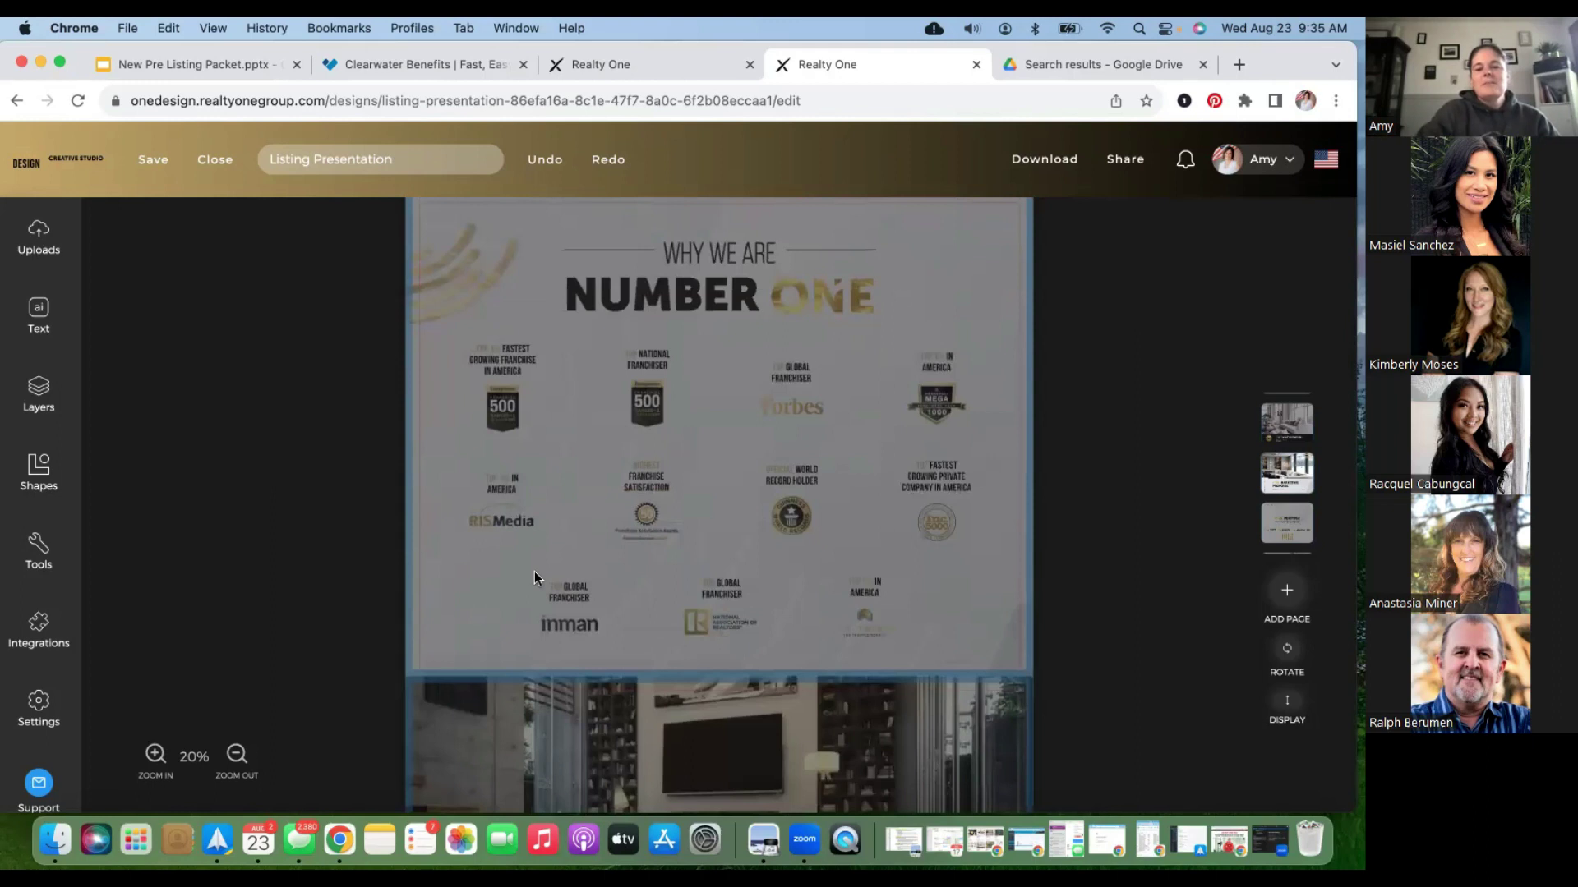
{"action": "scroll", "coordinate": [534, 577], "scroll_direction": "down", "scroll_amount": 10}
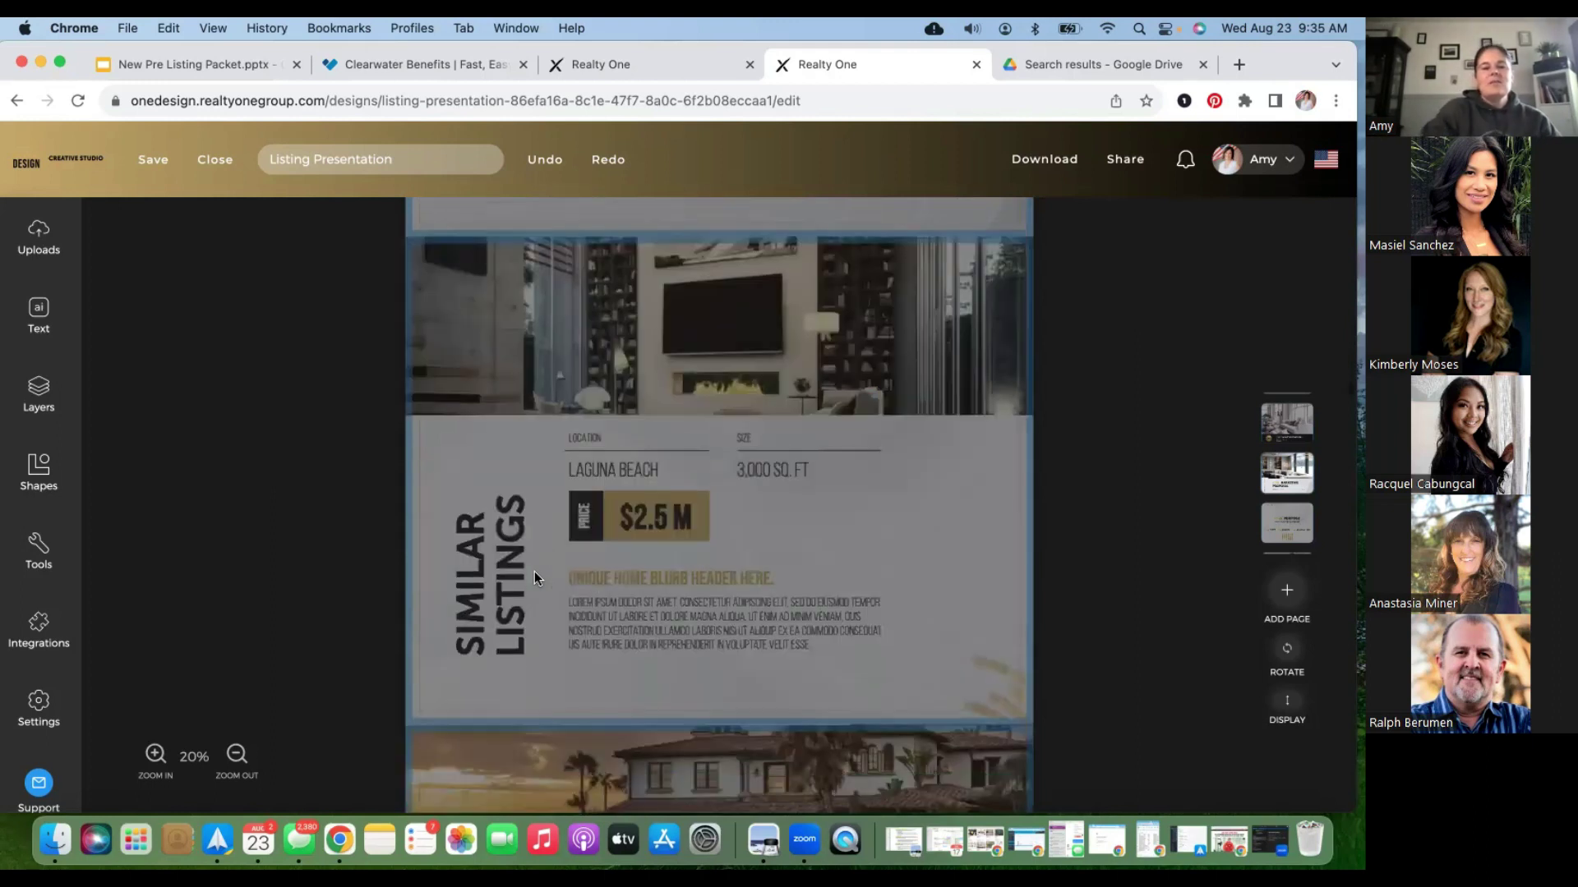
{"action": "scroll", "coordinate": [534, 570], "scroll_direction": "up", "scroll_amount": 1}
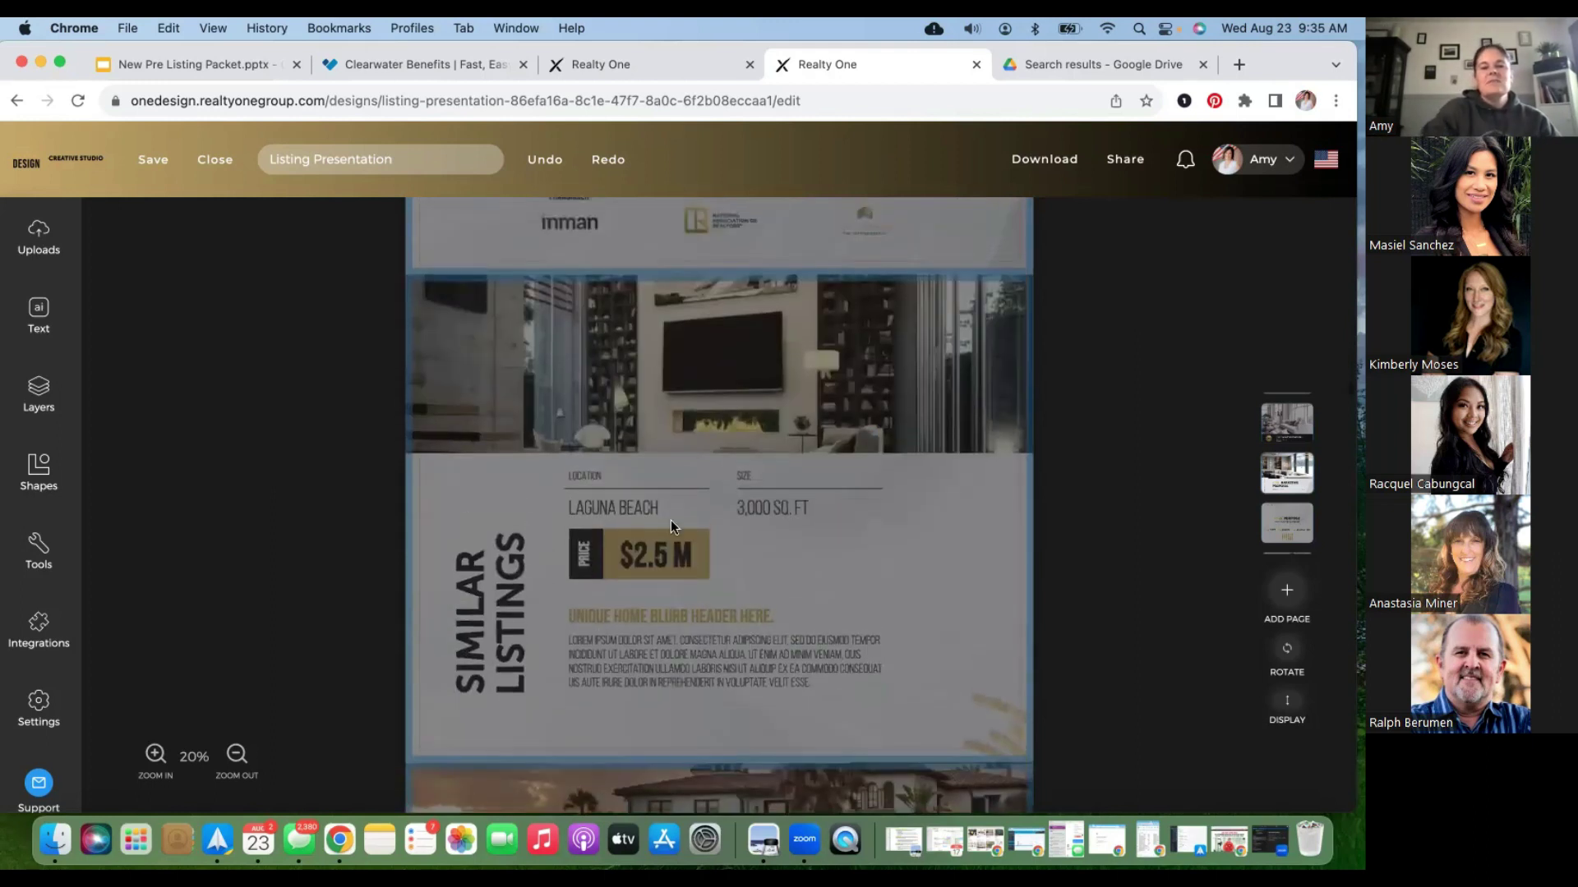
{"action": "scroll", "coordinate": [671, 525], "scroll_direction": "down", "scroll_amount": 1}
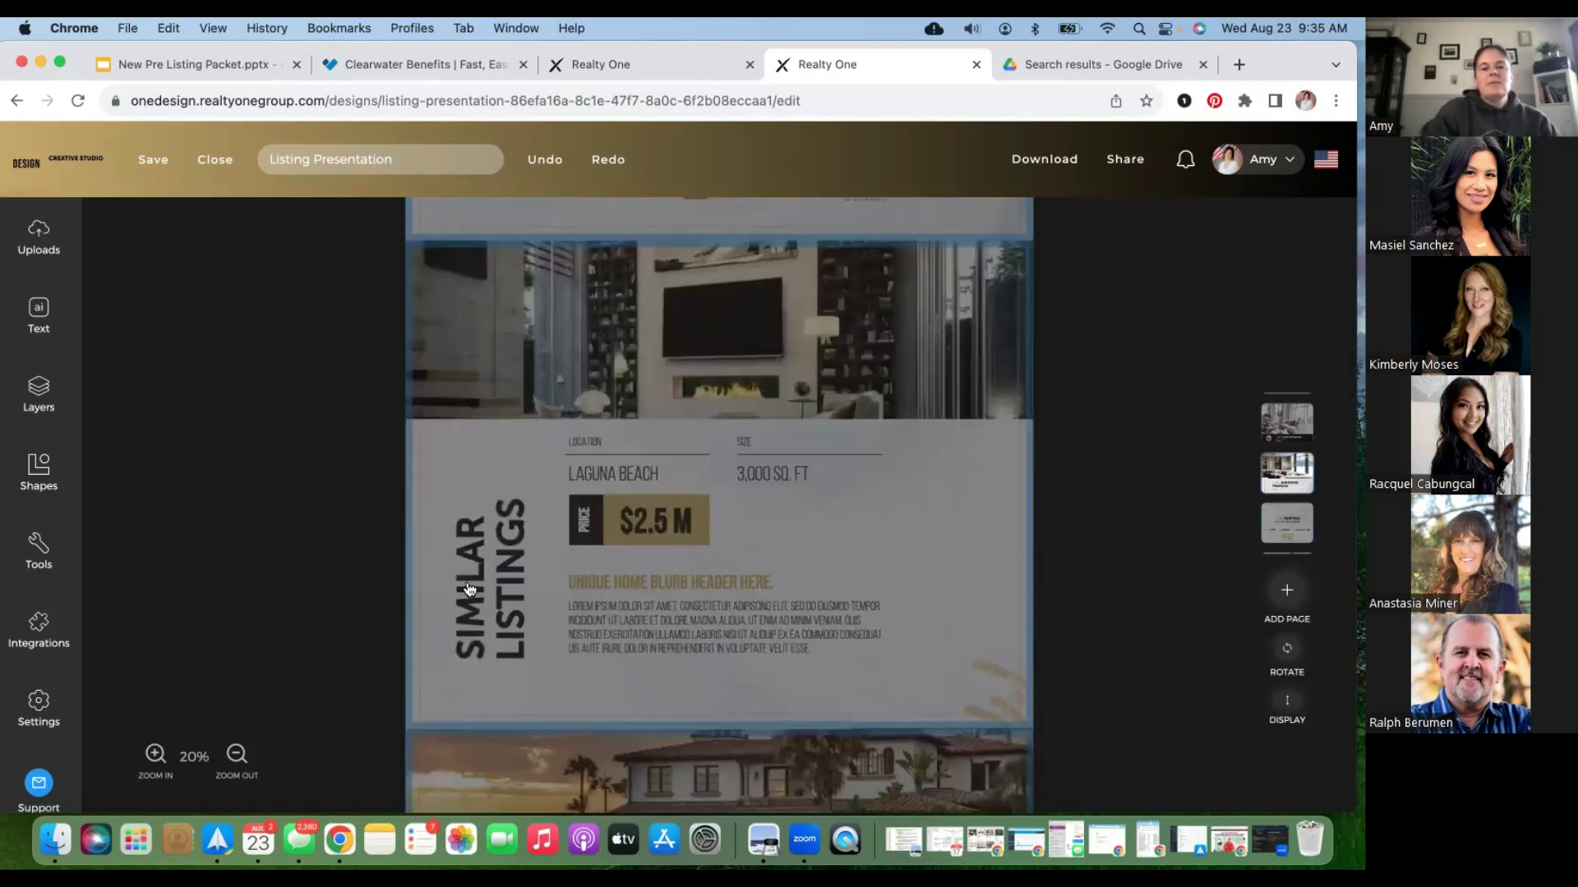
{"action": "scroll", "coordinate": [468, 588], "scroll_direction": "down", "scroll_amount": 10}
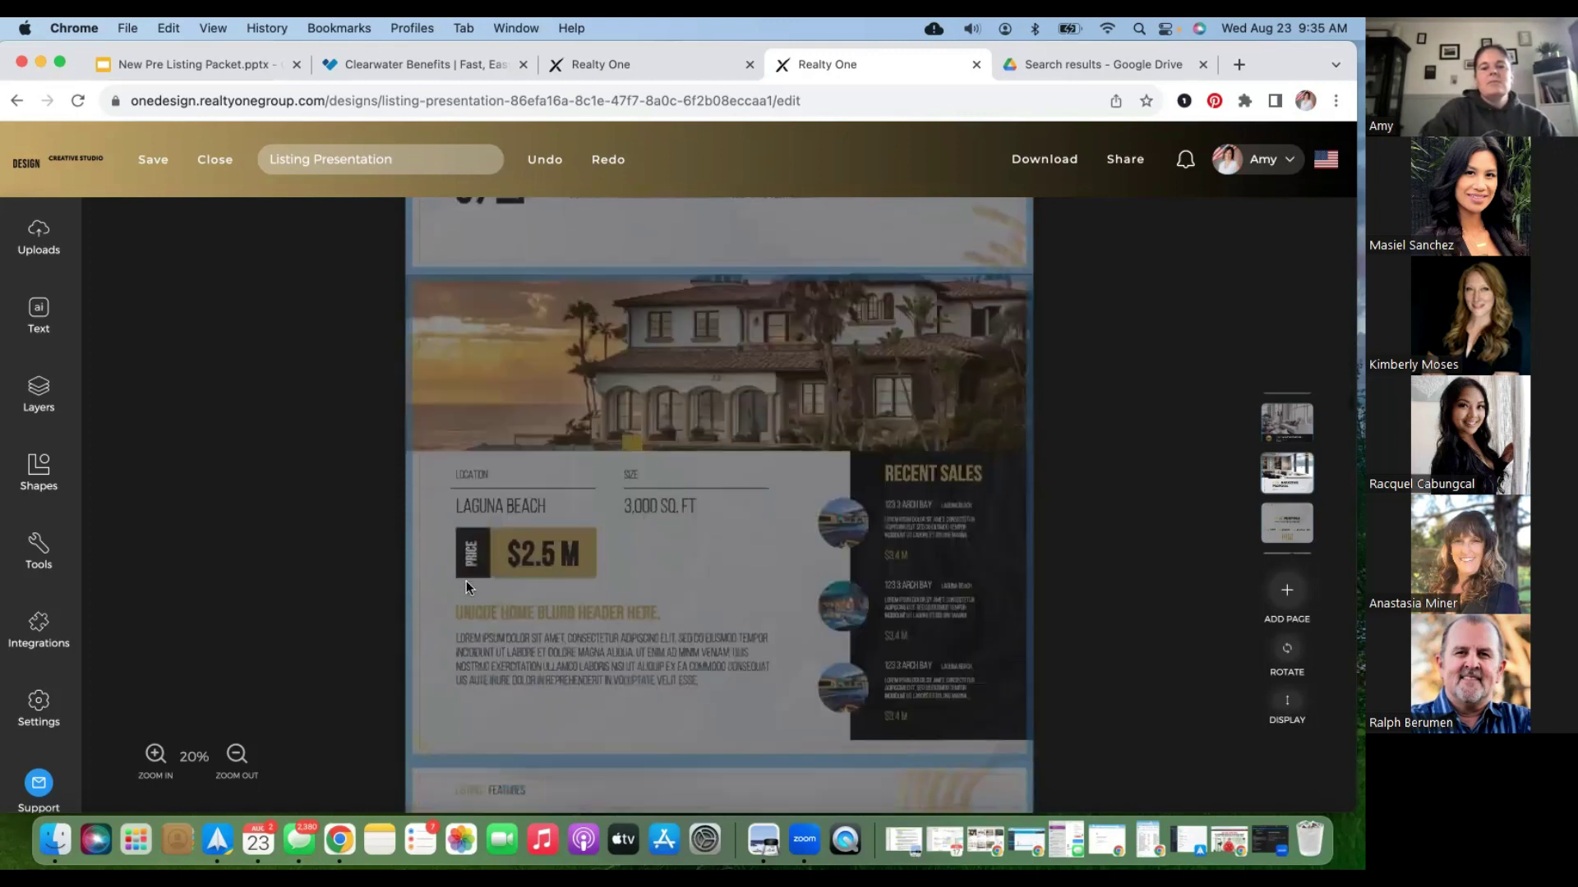
{"action": "scroll", "coordinate": [469, 590], "scroll_direction": "up", "scroll_amount": 8}
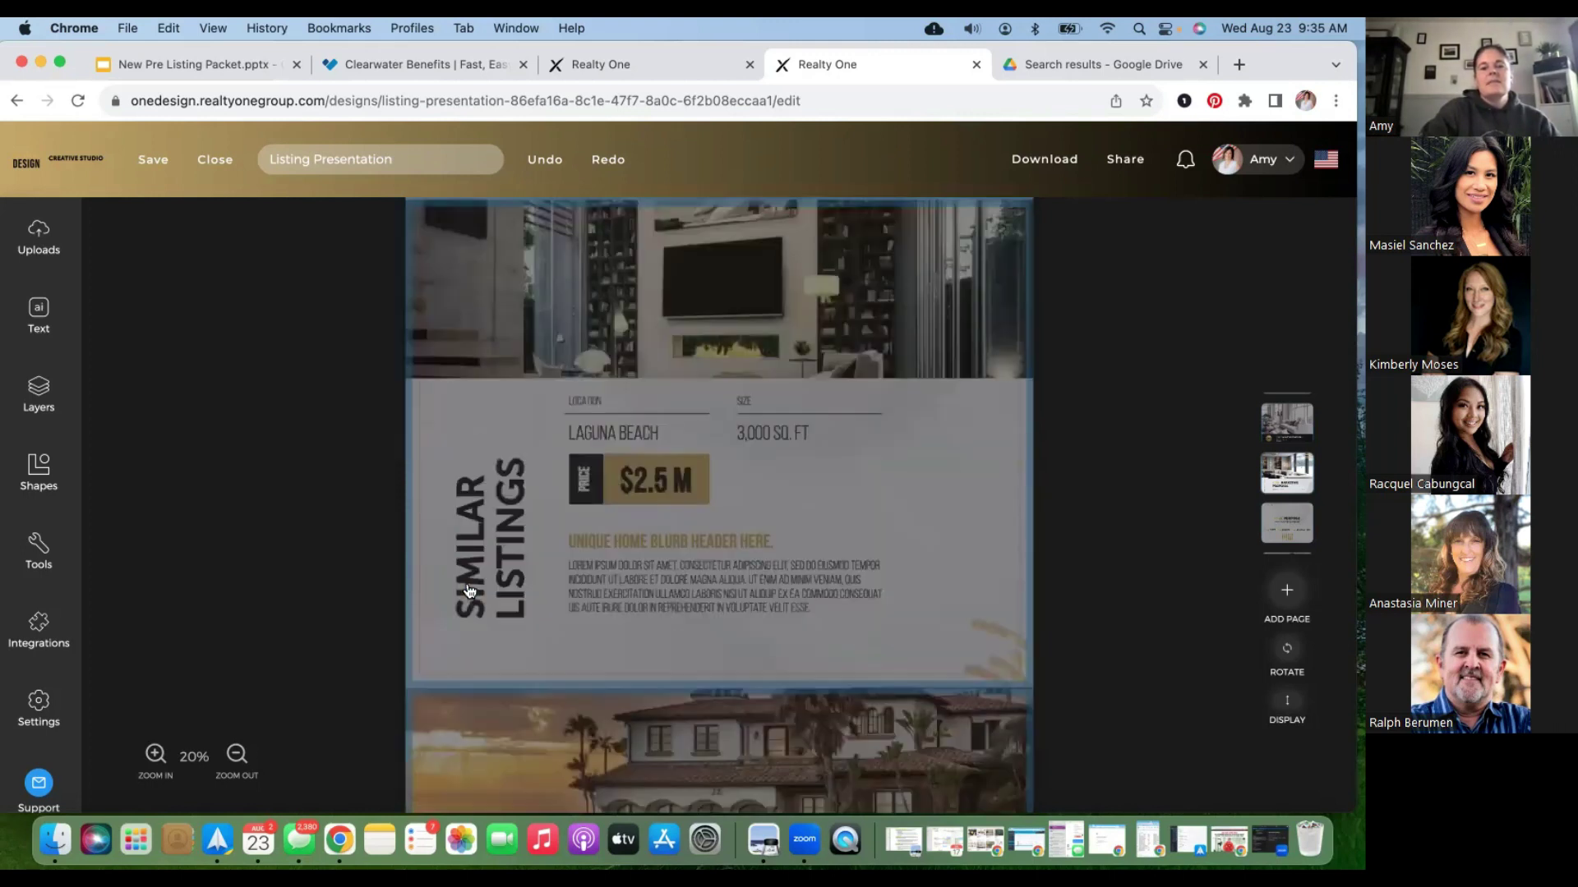
{"action": "scroll", "coordinate": [469, 590], "scroll_direction": "up", "scroll_amount": 2}
{"action": "scroll", "coordinate": [470, 590], "scroll_direction": "down", "scroll_amount": 10}
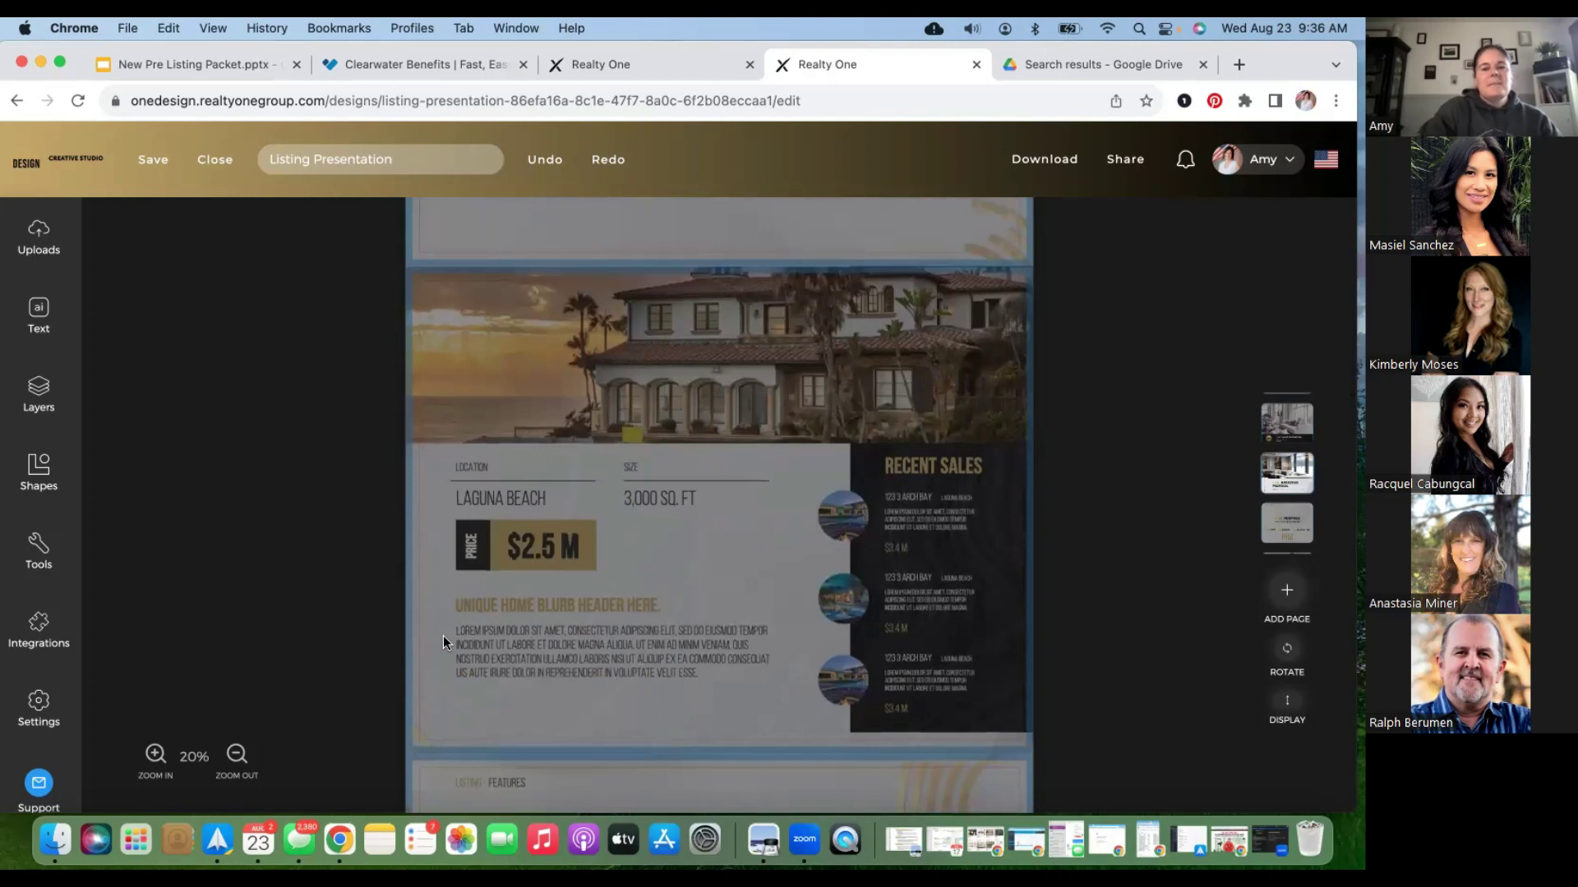
Examine the Recent Sales and Features That Will Sell Your Home pages, rechecking the Similar Listings page in between.
{"action": "scroll", "coordinate": [442, 639], "scroll_direction": "down", "scroll_amount": 2}
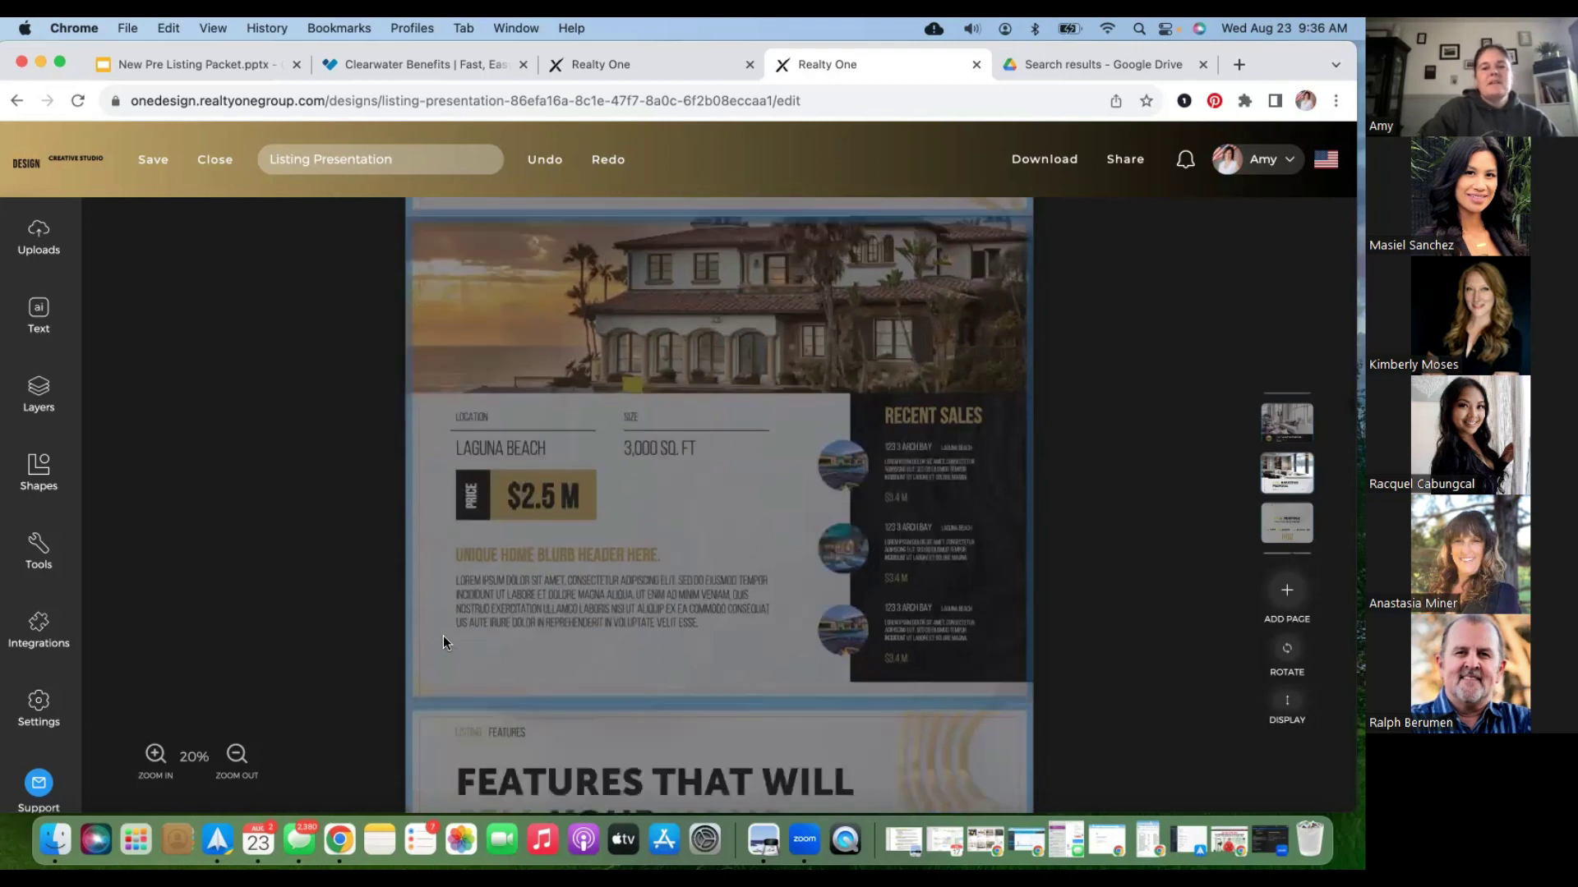
{"action": "scroll", "coordinate": [442, 635], "scroll_direction": "down", "scroll_amount": 4}
{"action": "scroll", "coordinate": [470, 564], "scroll_direction": "down", "scroll_amount": 8}
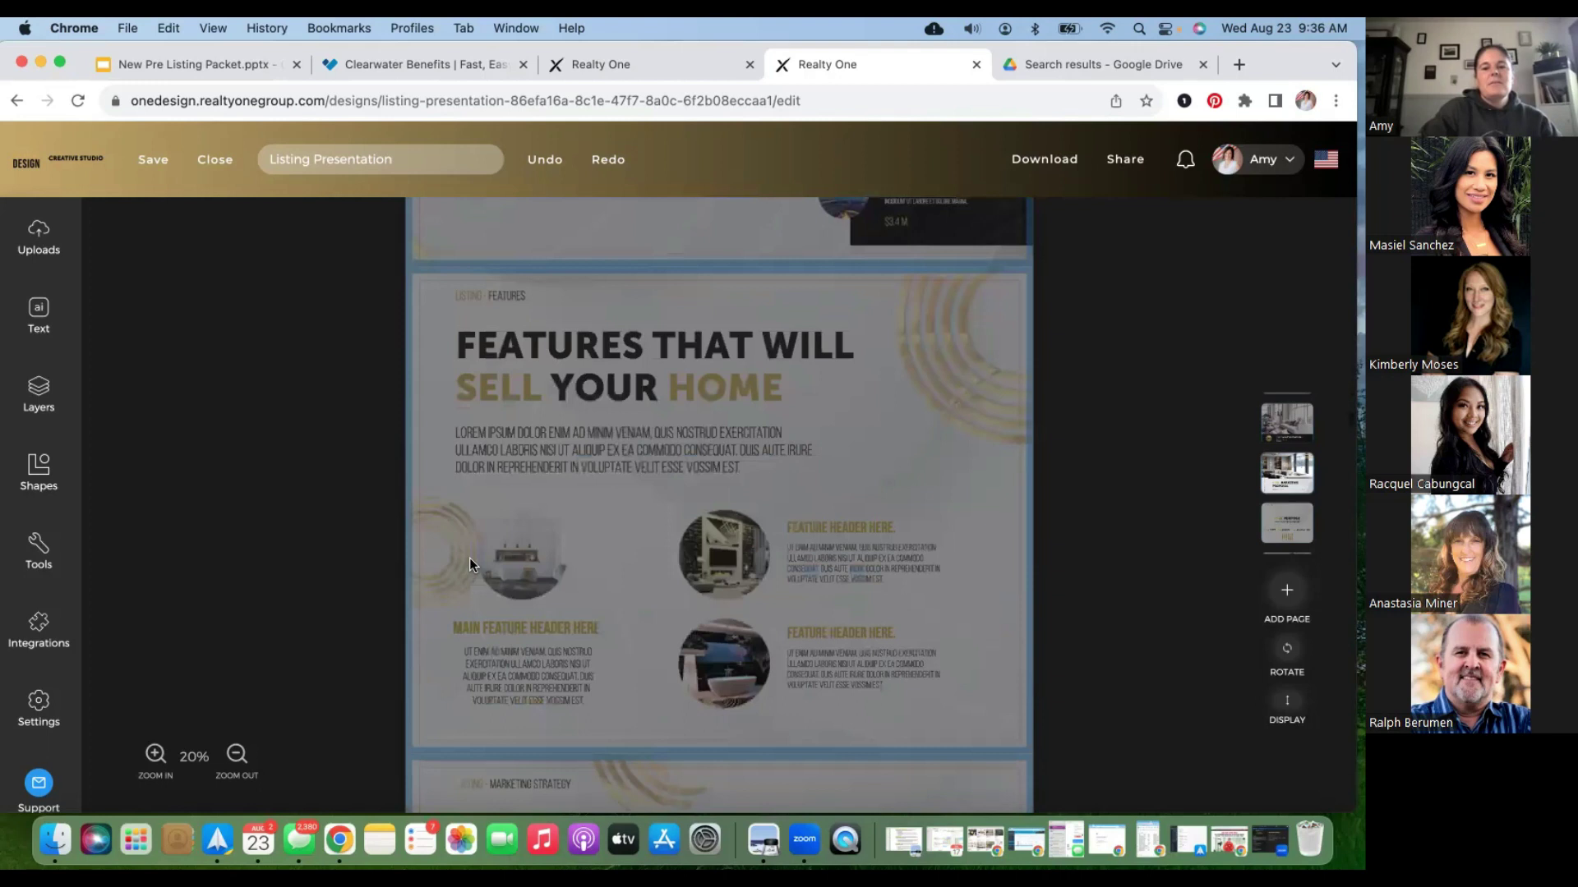
{"action": "scroll", "coordinate": [470, 559], "scroll_direction": "down", "scroll_amount": 2}
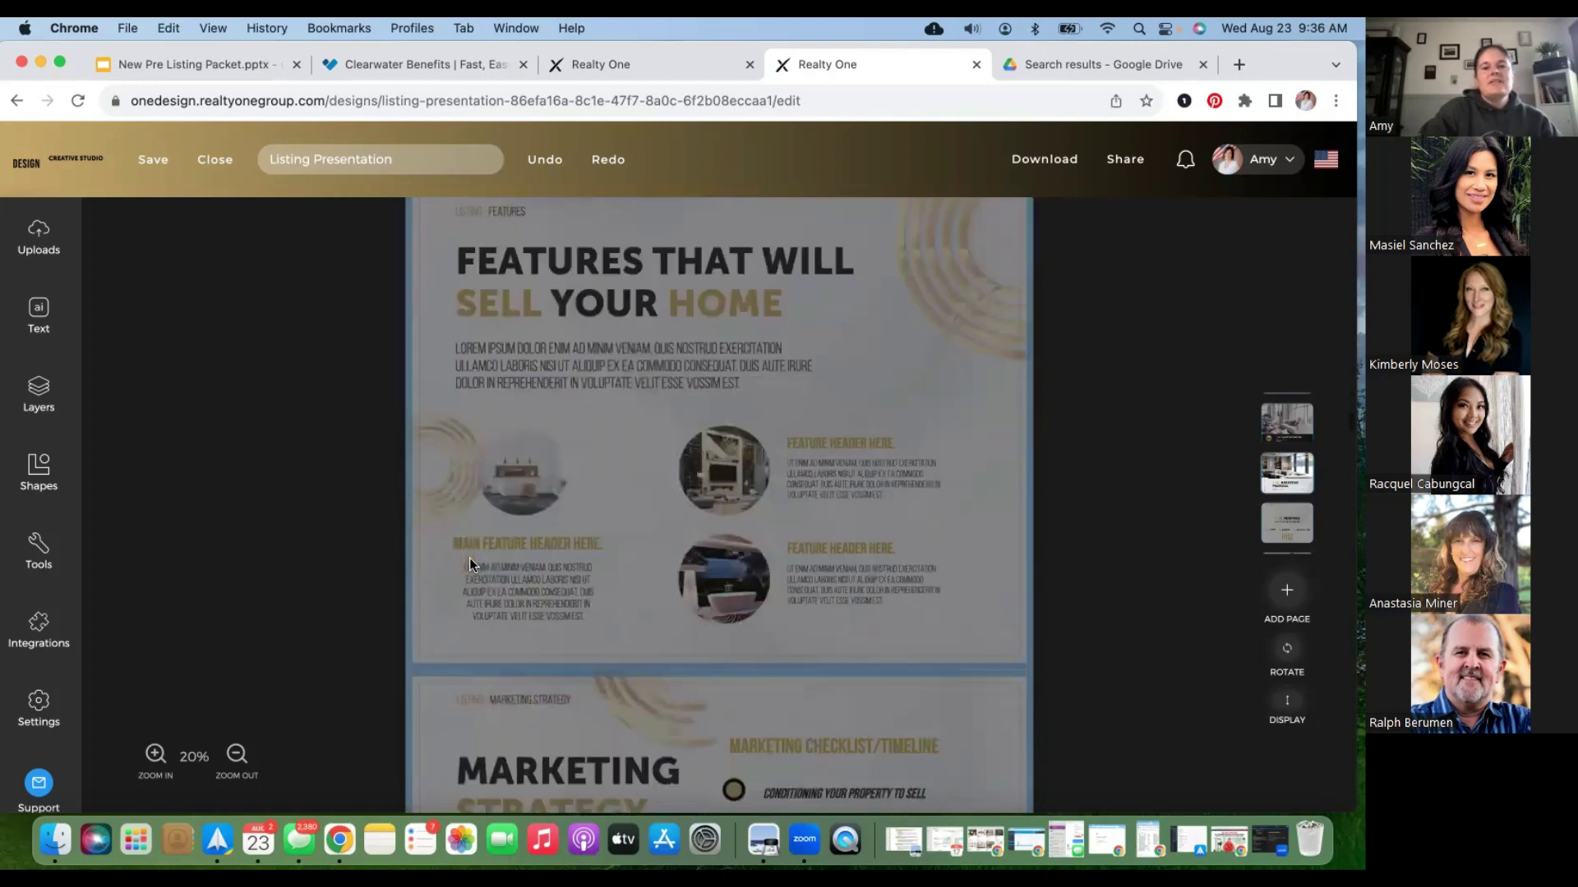
{"action": "scroll", "coordinate": [470, 564], "scroll_direction": "down", "scroll_amount": 7}
{"action": "scroll", "coordinate": [470, 564], "scroll_direction": "down", "scroll_amount": 10}
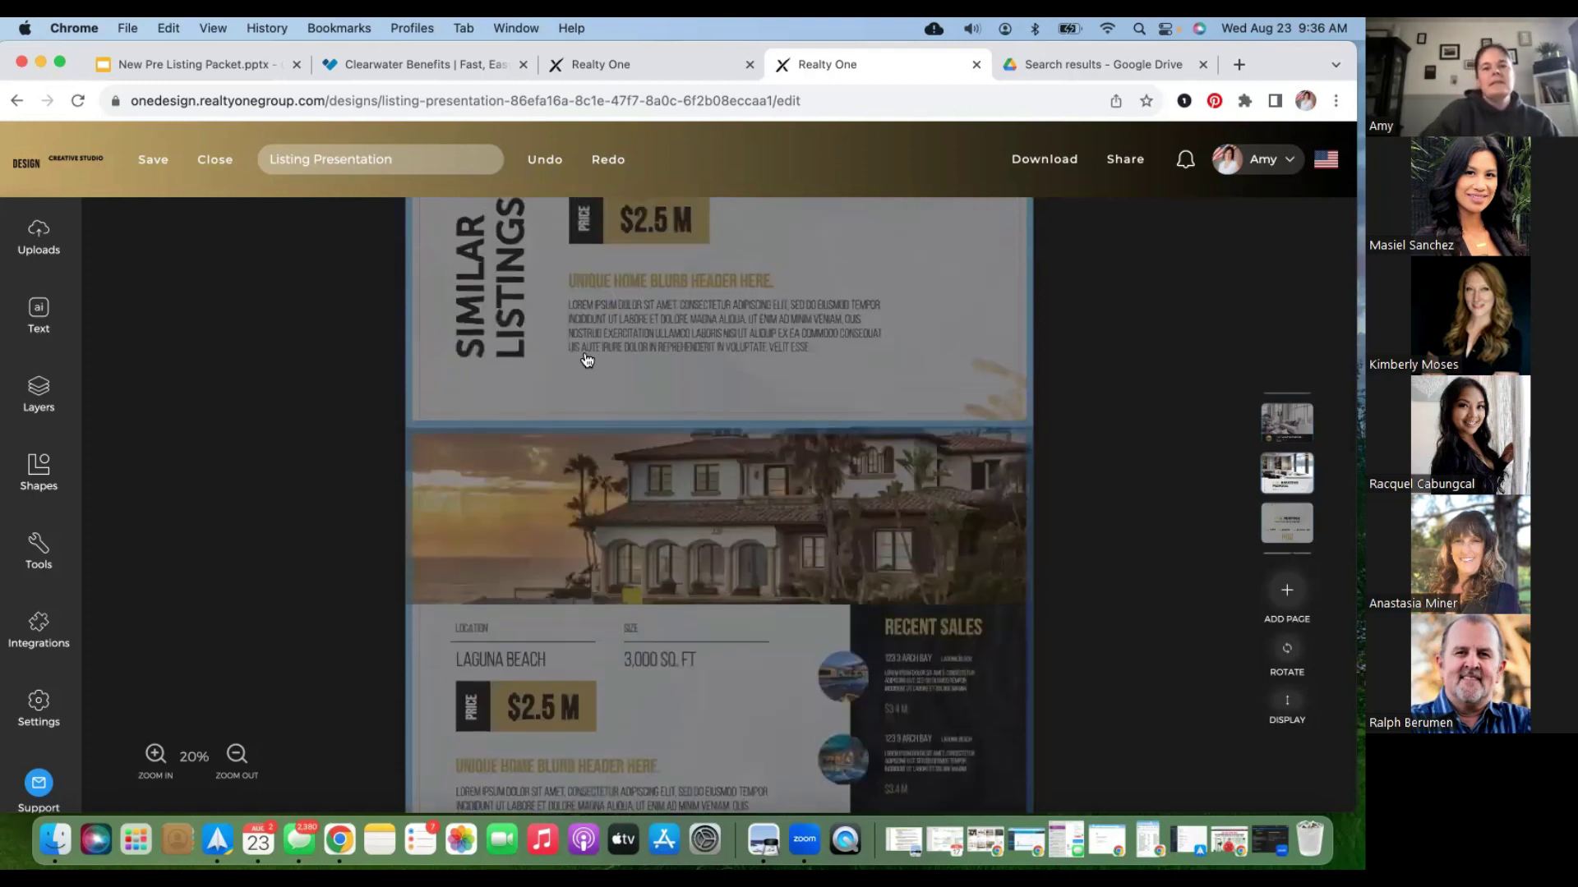
{"action": "scroll", "coordinate": [602, 482], "scroll_direction": "up", "scroll_amount": 1}
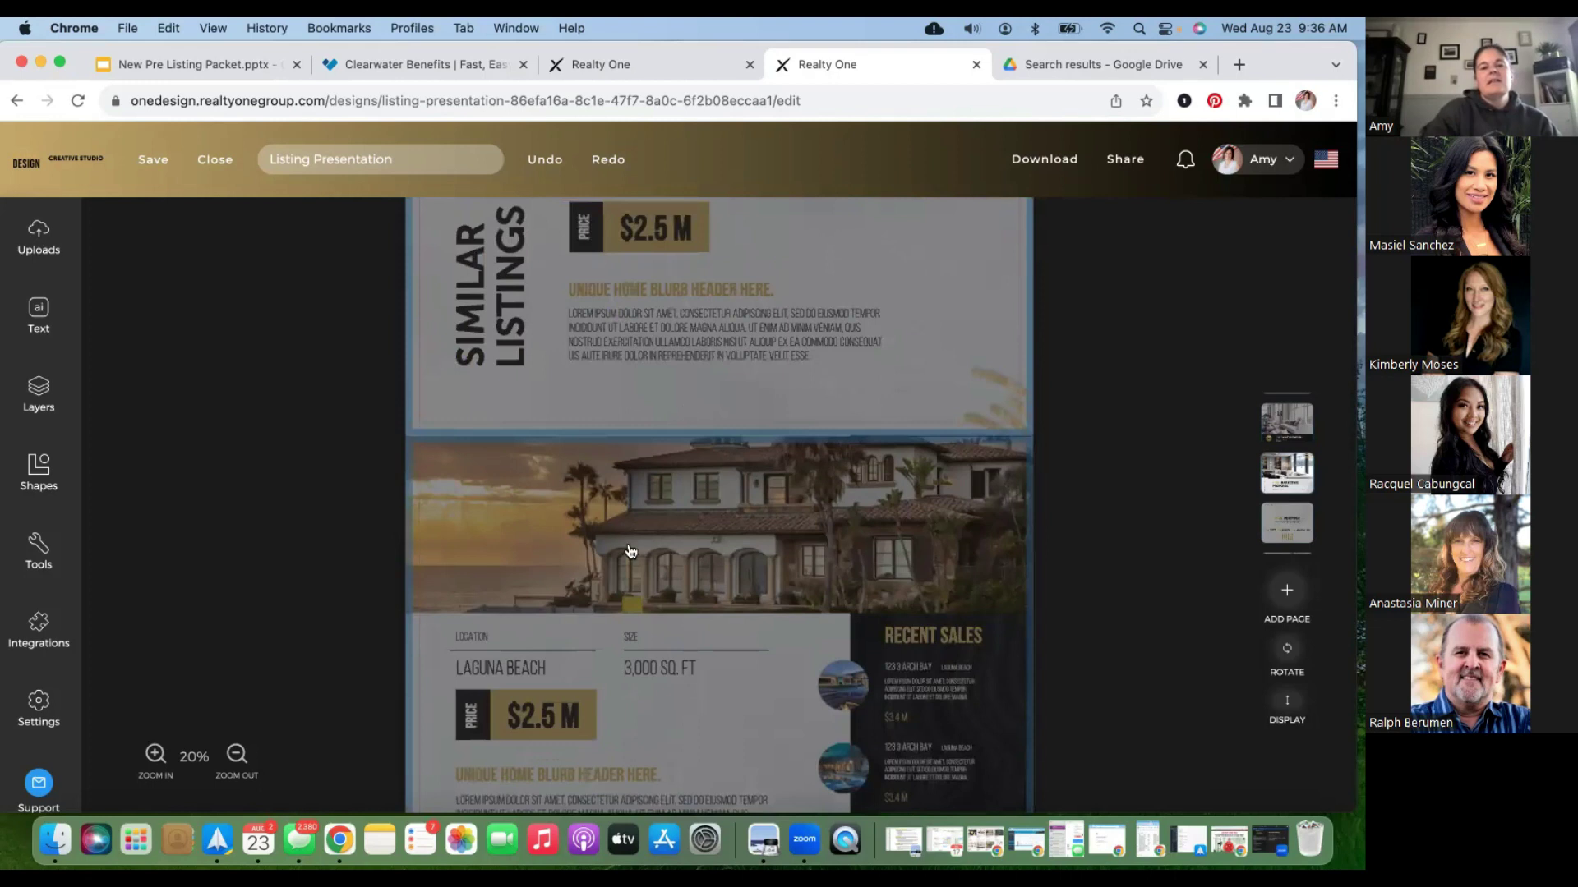
{"action": "scroll", "coordinate": [711, 605], "scroll_direction": "down", "scroll_amount": 3}
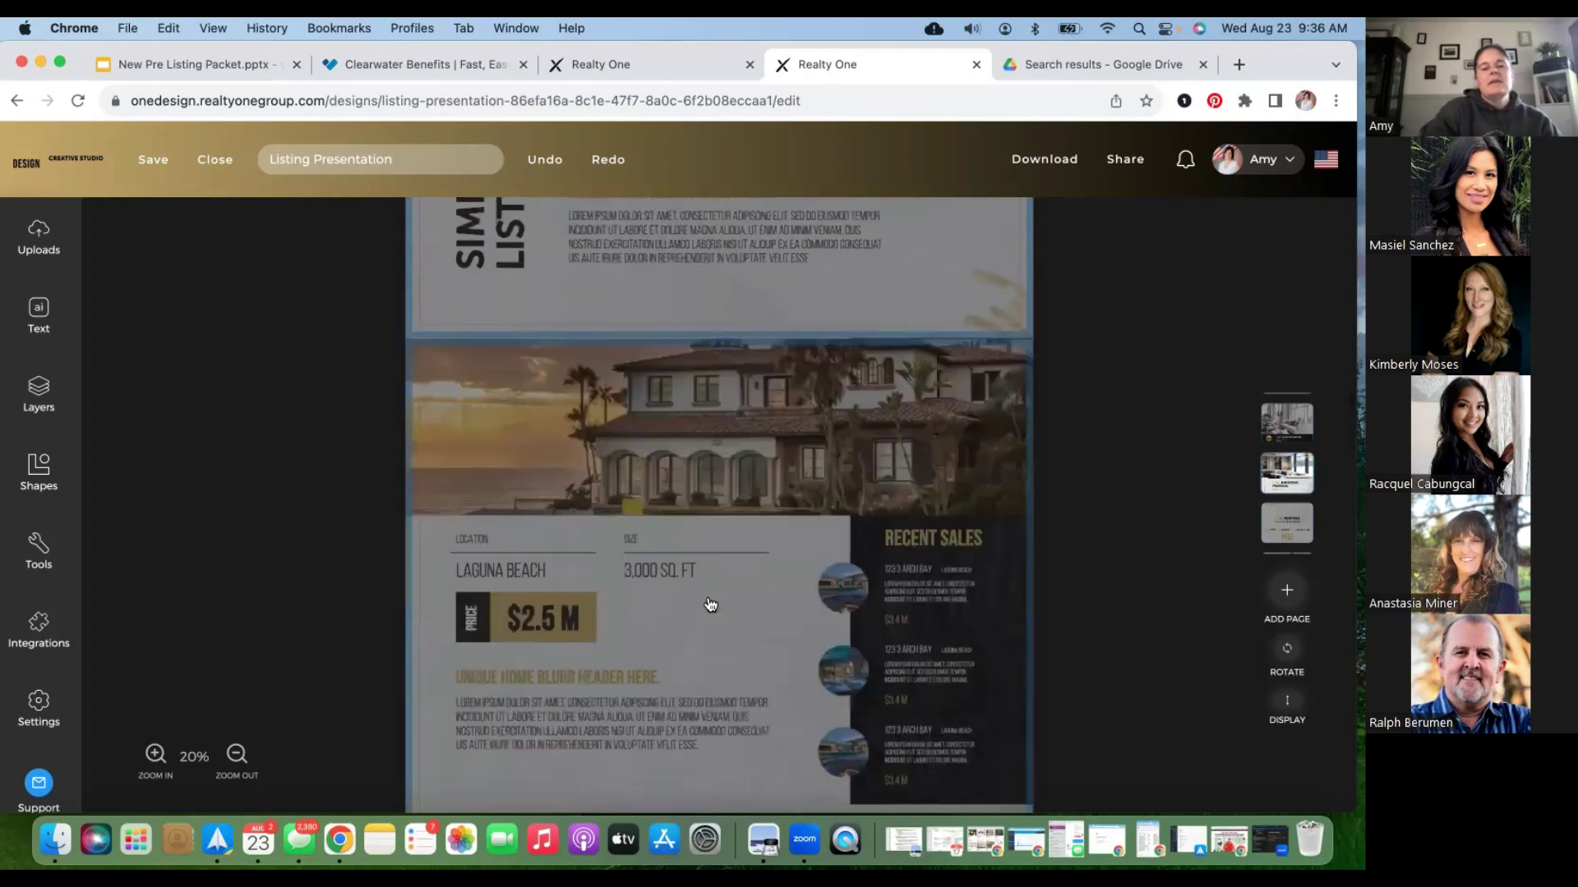
{"action": "scroll", "coordinate": [744, 567], "scroll_direction": "down", "scroll_amount": 2}
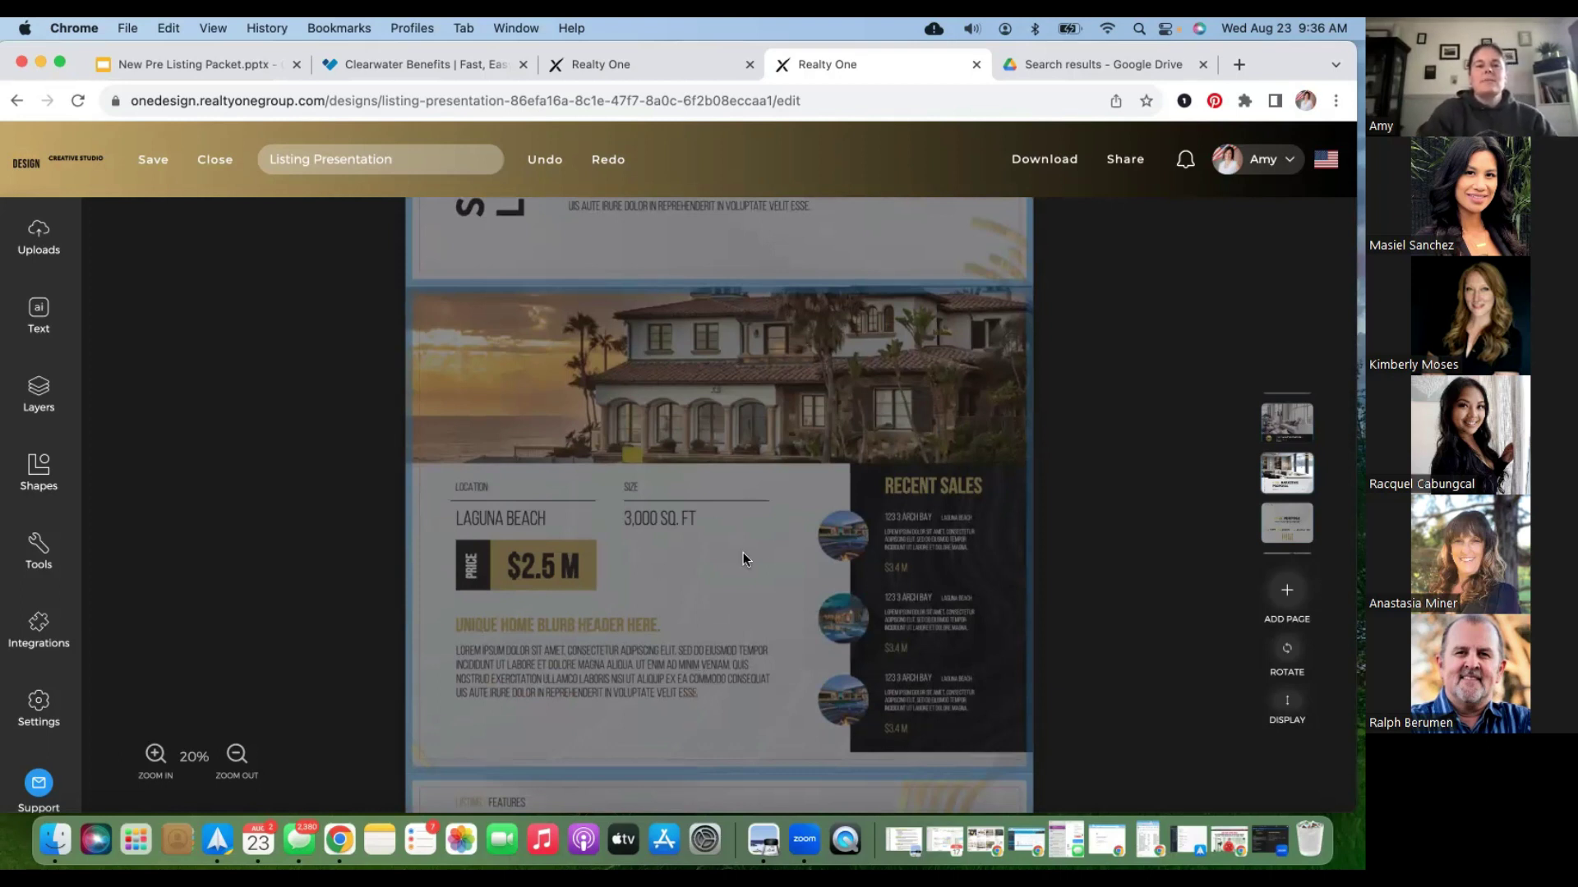
{"action": "scroll", "coordinate": [743, 552], "scroll_direction": "down", "scroll_amount": 7}
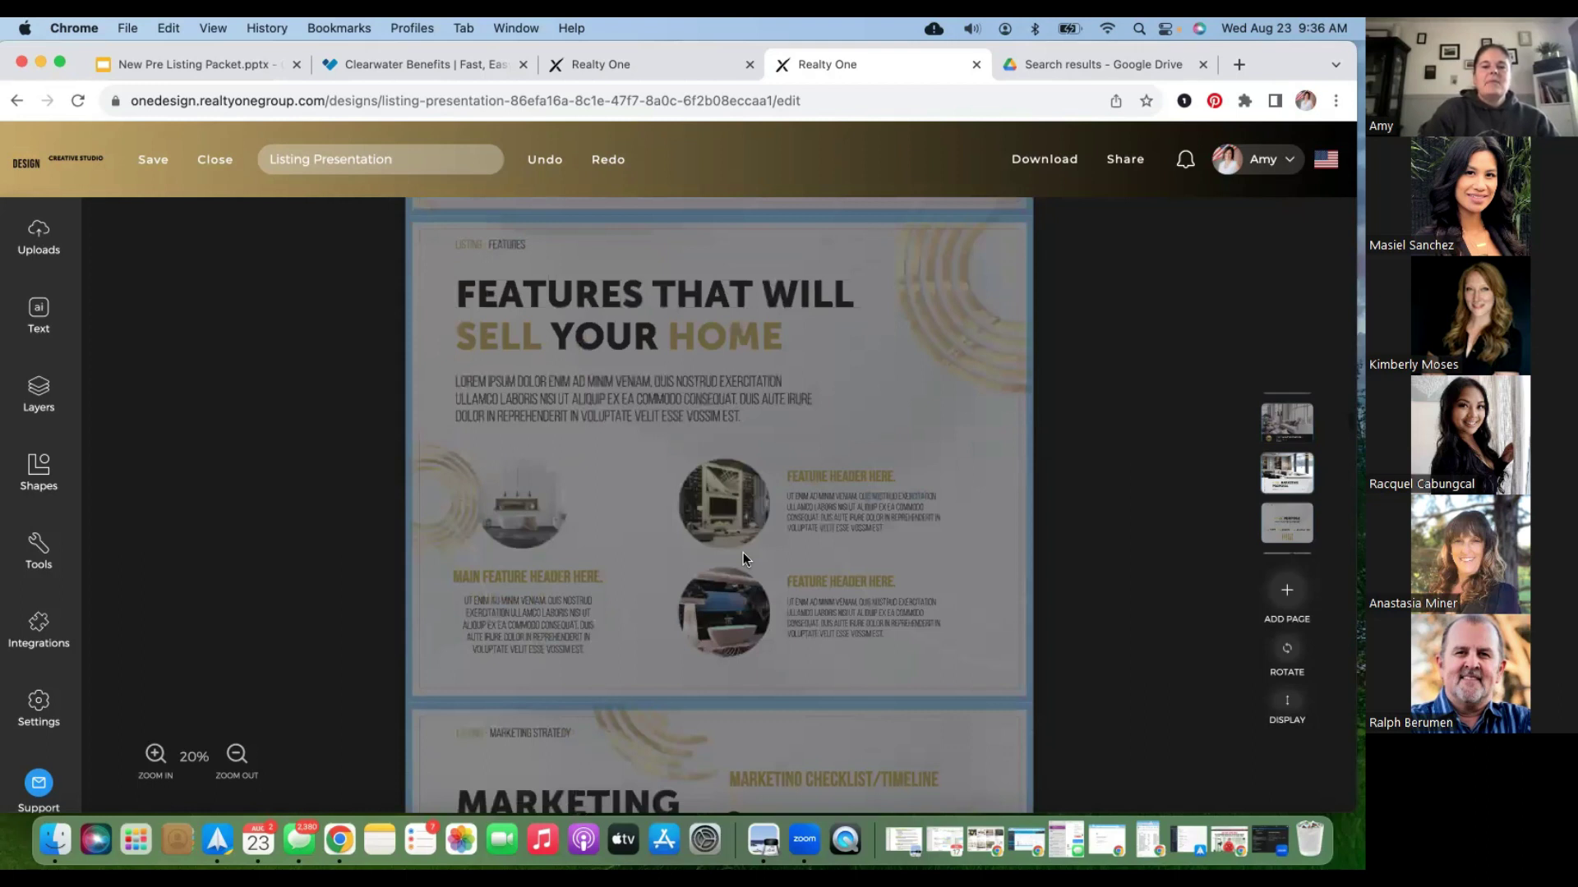
Review the Marketing Strategy checklist page and the Determining the Price & Preparing to Sell page with its key factors.
{"action": "scroll", "coordinate": [743, 552], "scroll_direction": "down", "scroll_amount": 8}
{"action": "scroll", "coordinate": [743, 552], "scroll_direction": "up", "scroll_amount": 2}
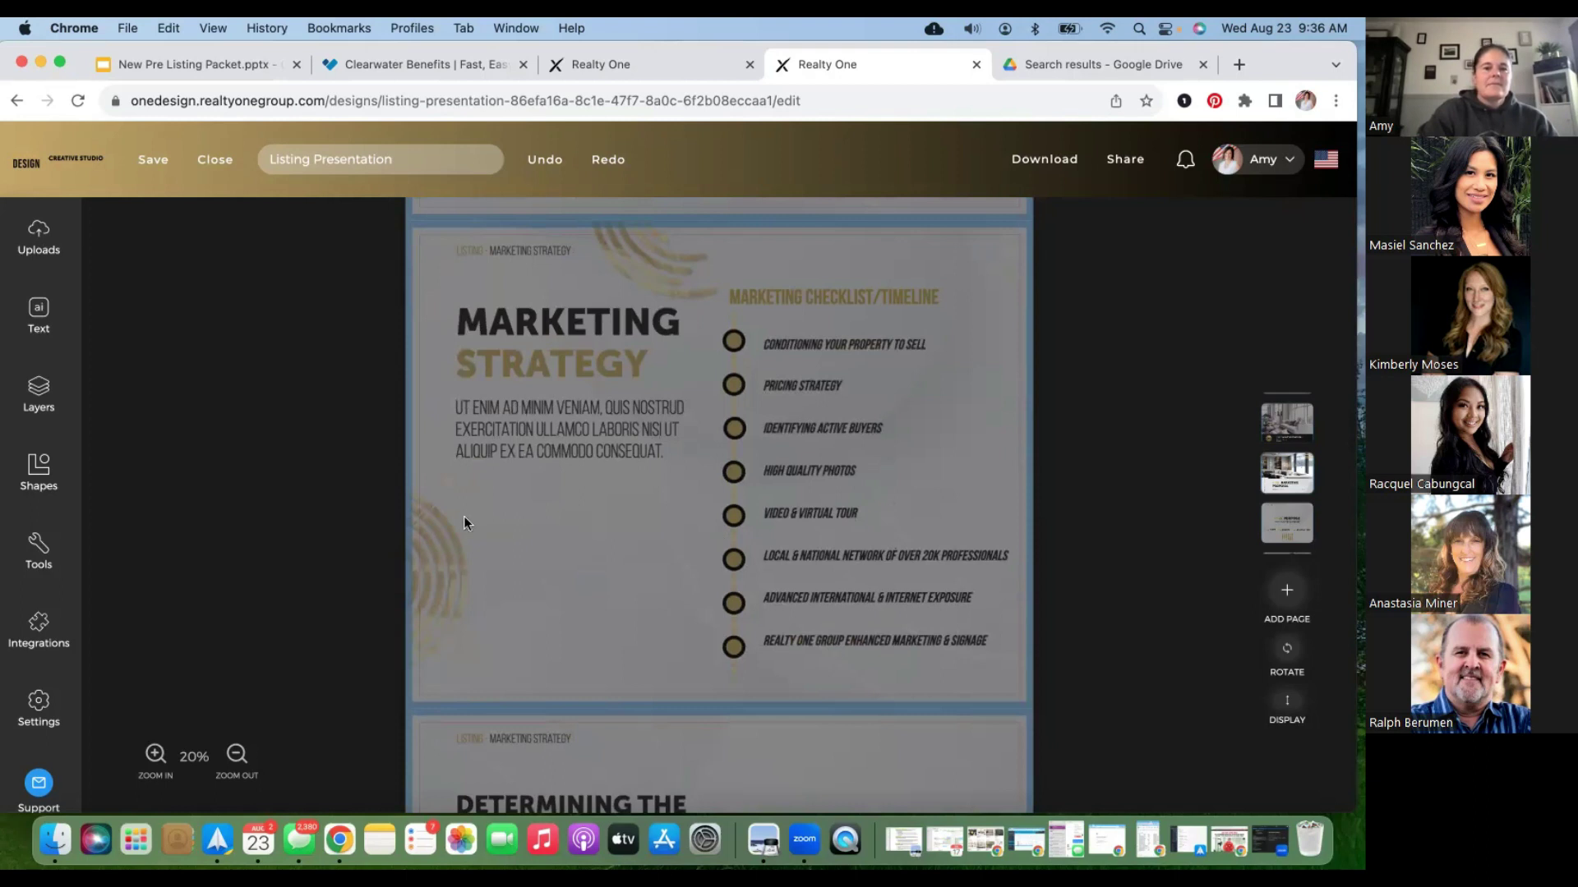
{"action": "scroll", "coordinate": [464, 523], "scroll_direction": "down", "scroll_amount": 1}
{"action": "scroll", "coordinate": [464, 518], "scroll_direction": "down", "scroll_amount": 6}
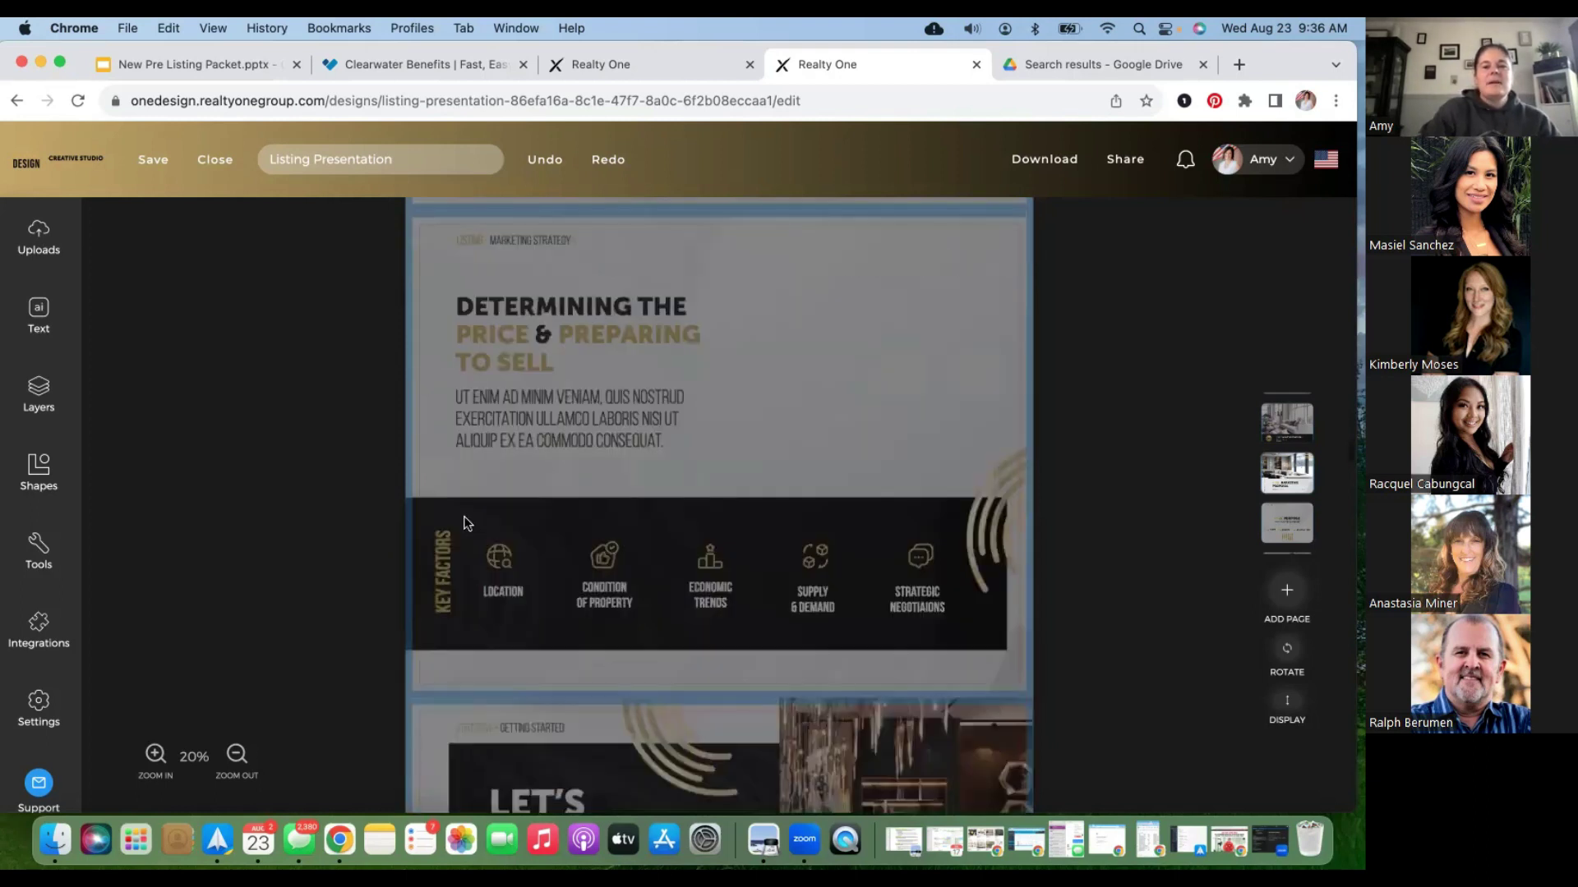
{"action": "scroll", "coordinate": [464, 522], "scroll_direction": "down", "scroll_amount": 1}
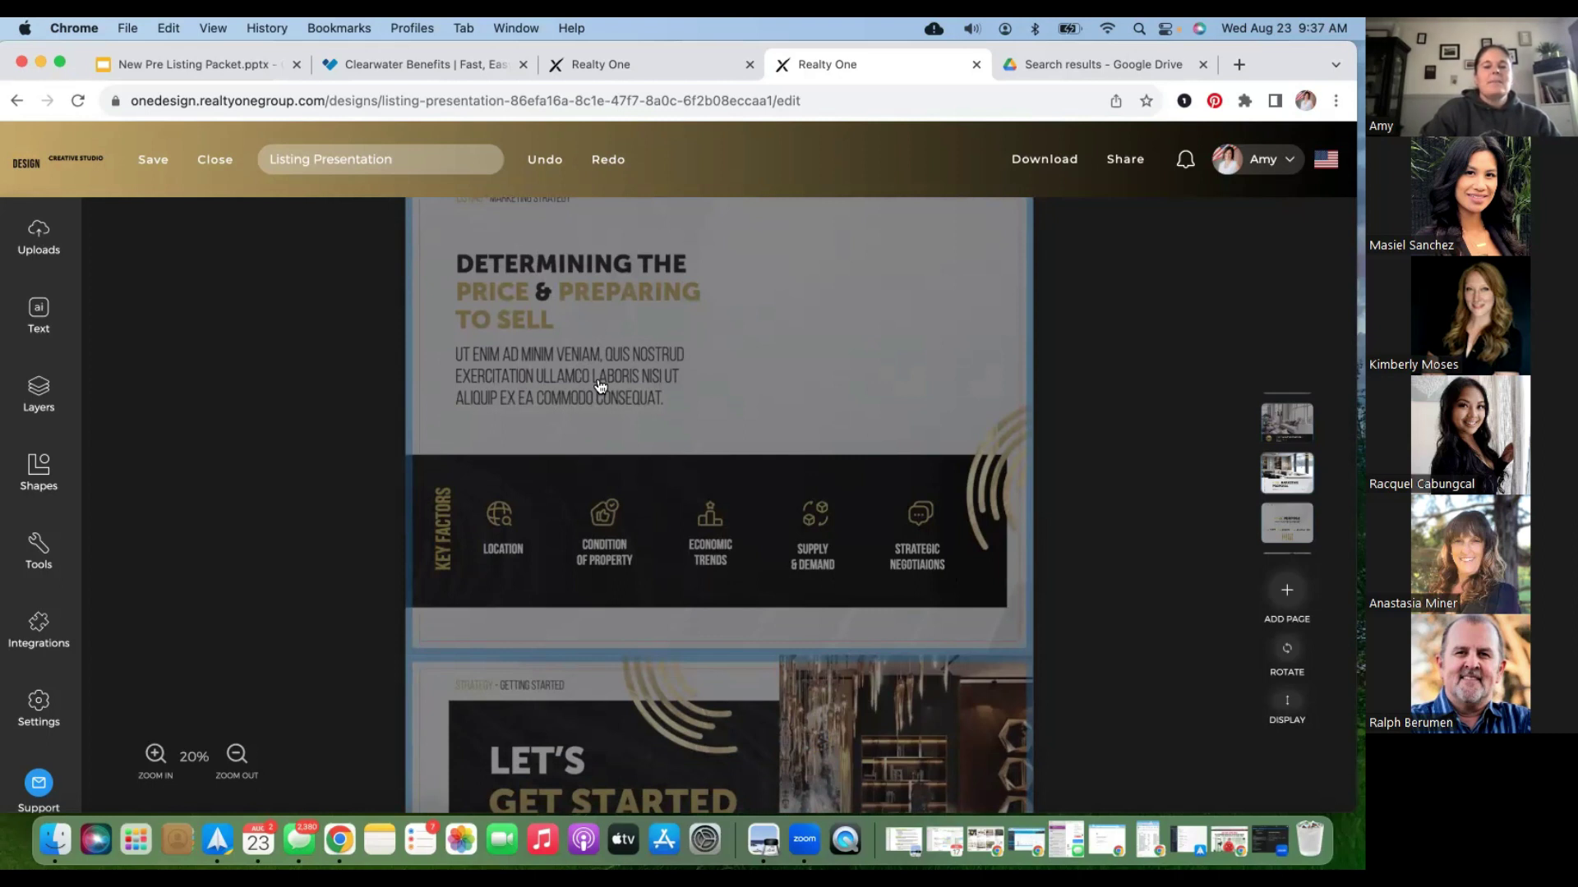
Select a word in the Determining the Price & Preparing to Sell paragraph, keep waiting for the unresponsive pages, and clear the selection.
{"action": "double_click", "coordinate": [578, 355]}
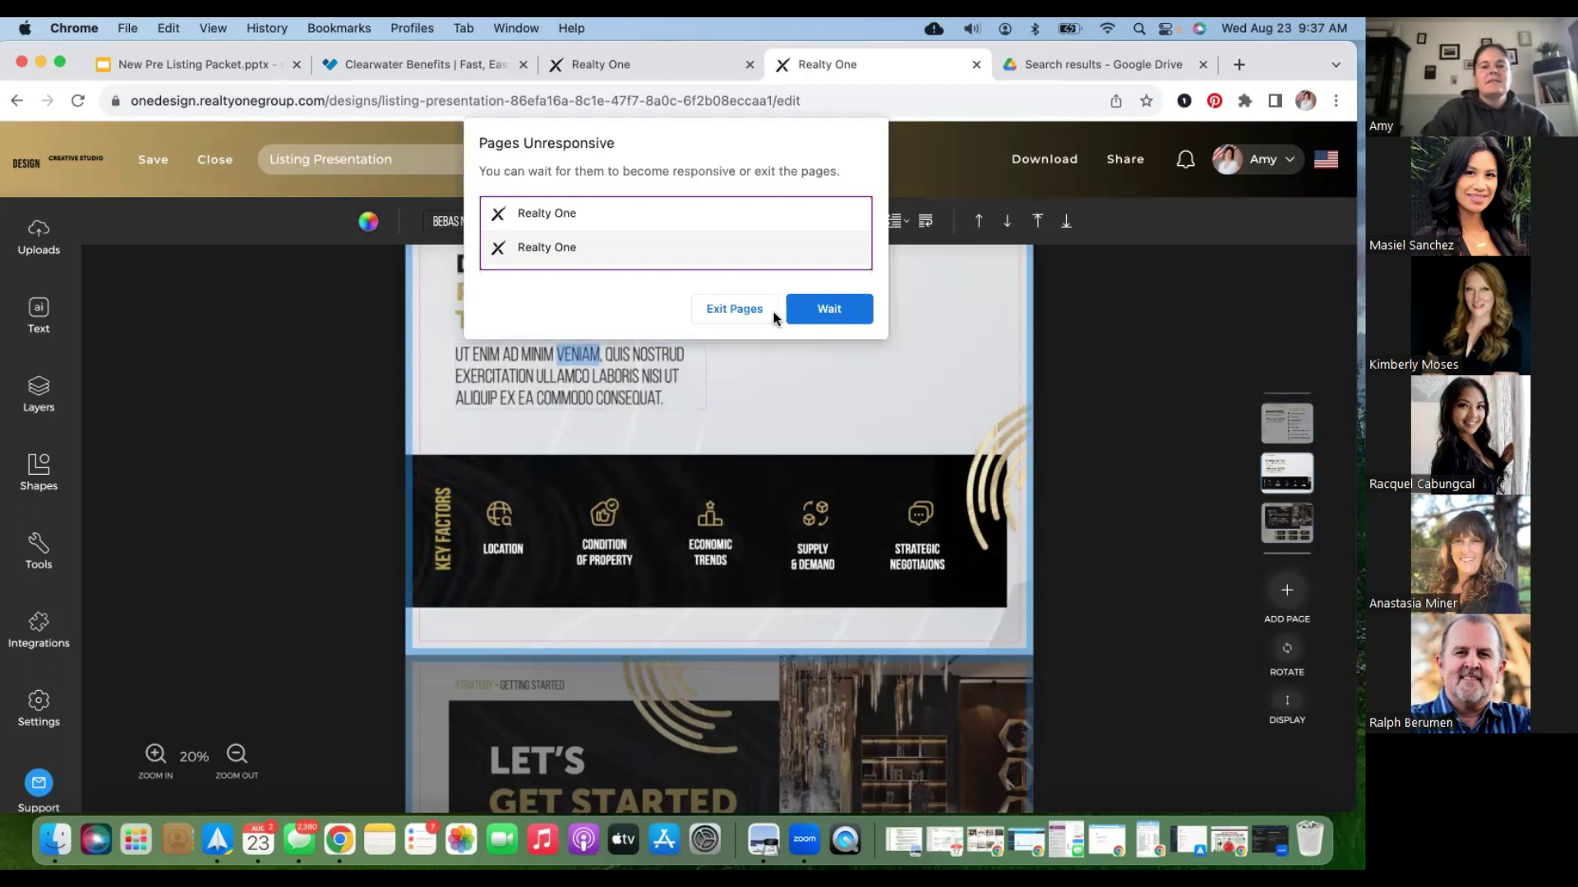
{"action": "left_click", "coordinate": [825, 316]}
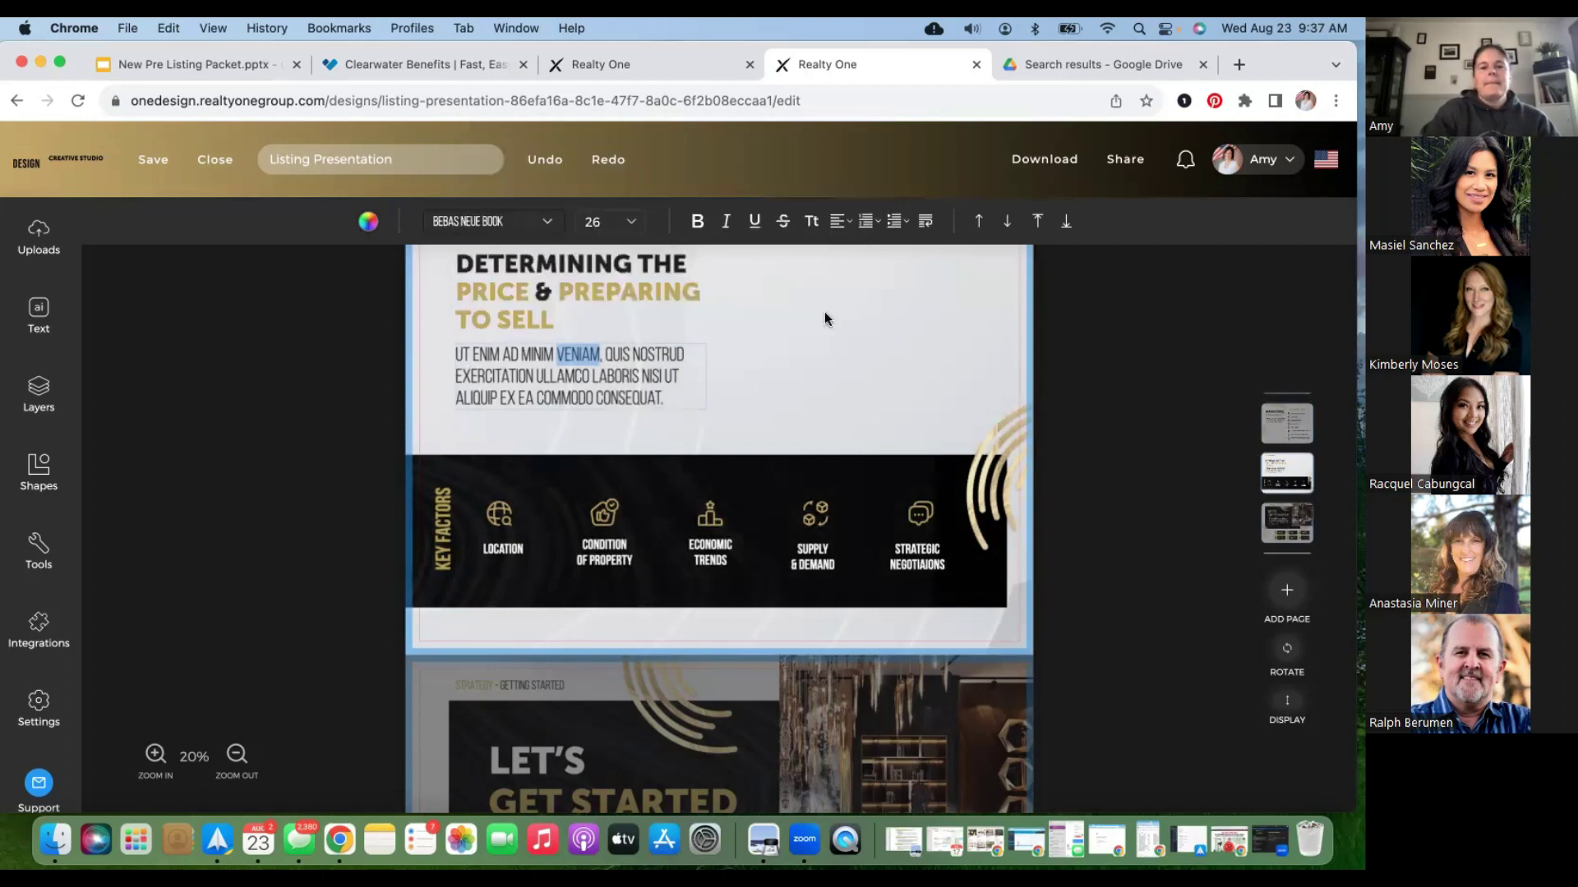
{"action": "left_click", "coordinate": [825, 314]}
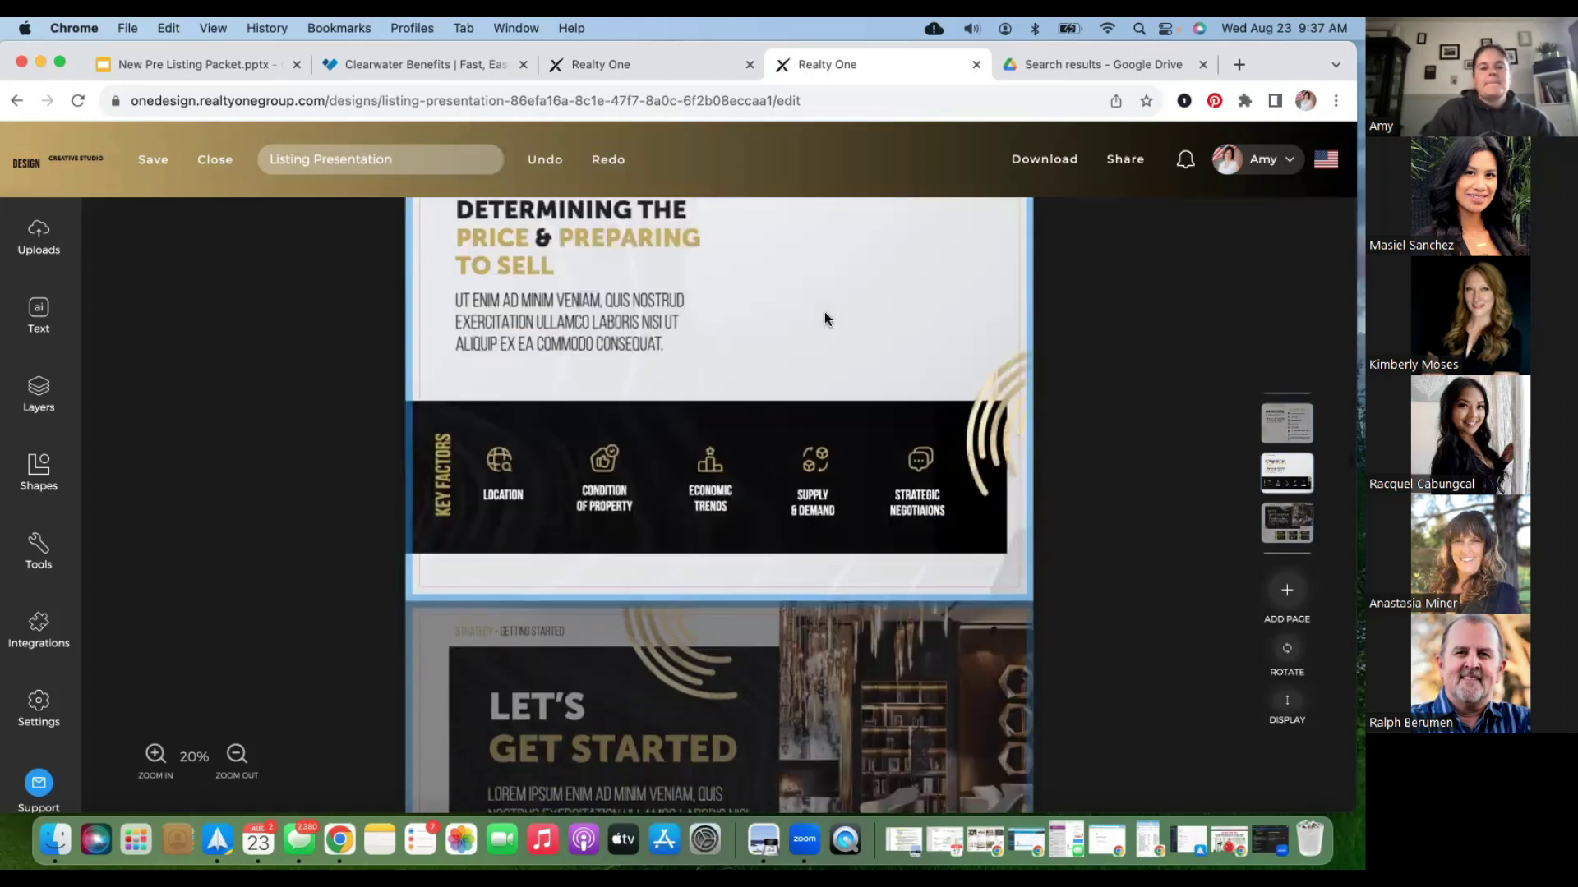
Review the Let's Get Started, Maximize Online Exposure and Pricing Theory pages, choosing to wait when the pages stop responding.
{"action": "scroll", "coordinate": [825, 316], "scroll_direction": "down", "scroll_amount": 5}
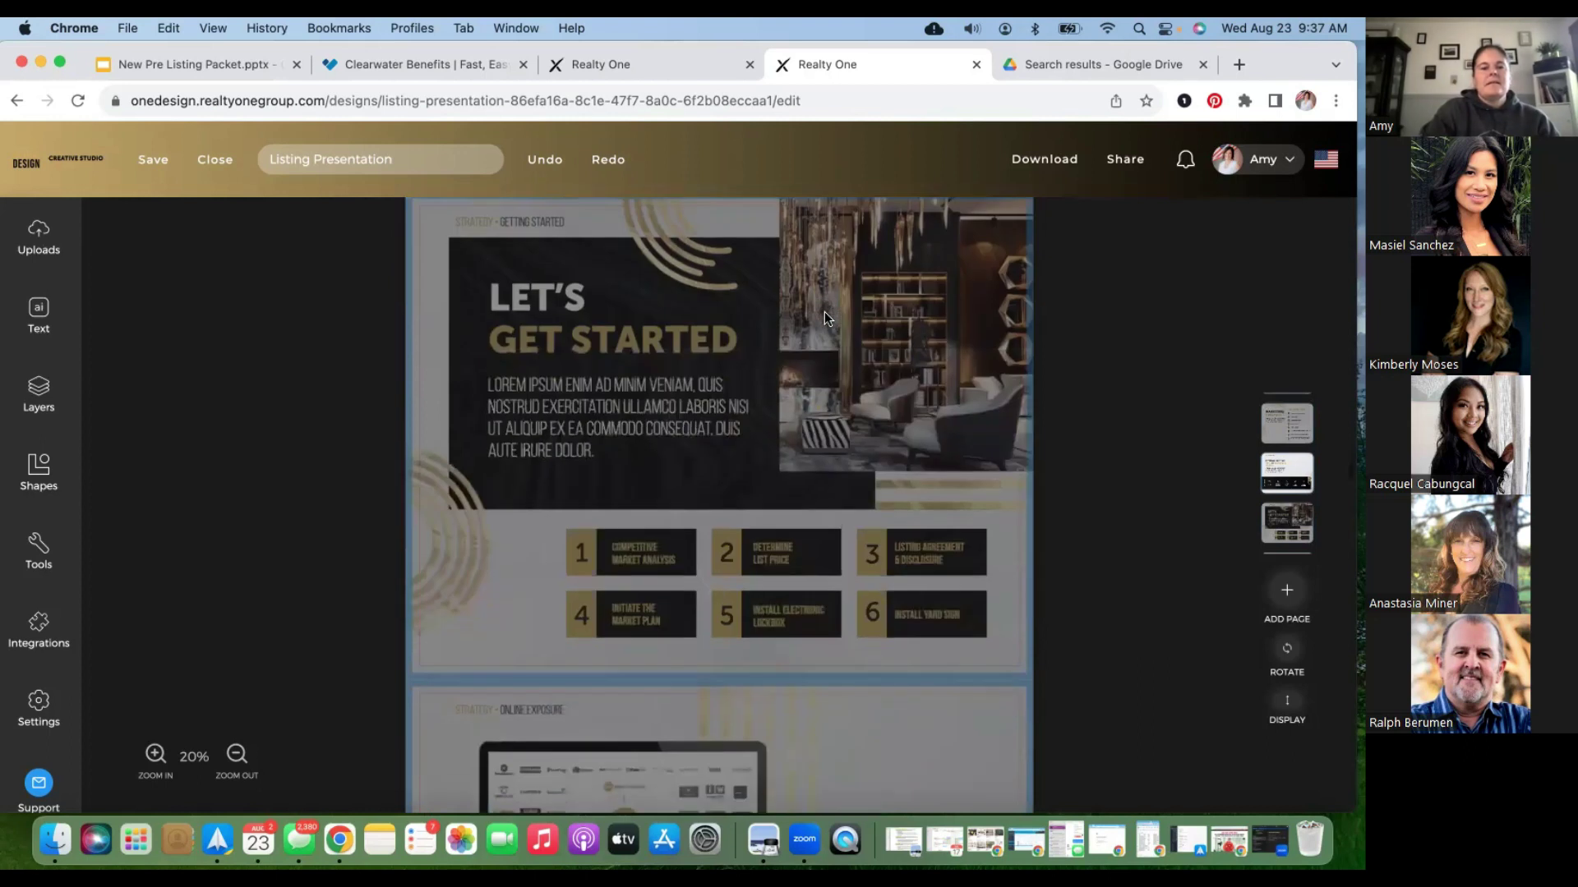
{"action": "scroll", "coordinate": [328, 529], "scroll_direction": "down", "scroll_amount": 1}
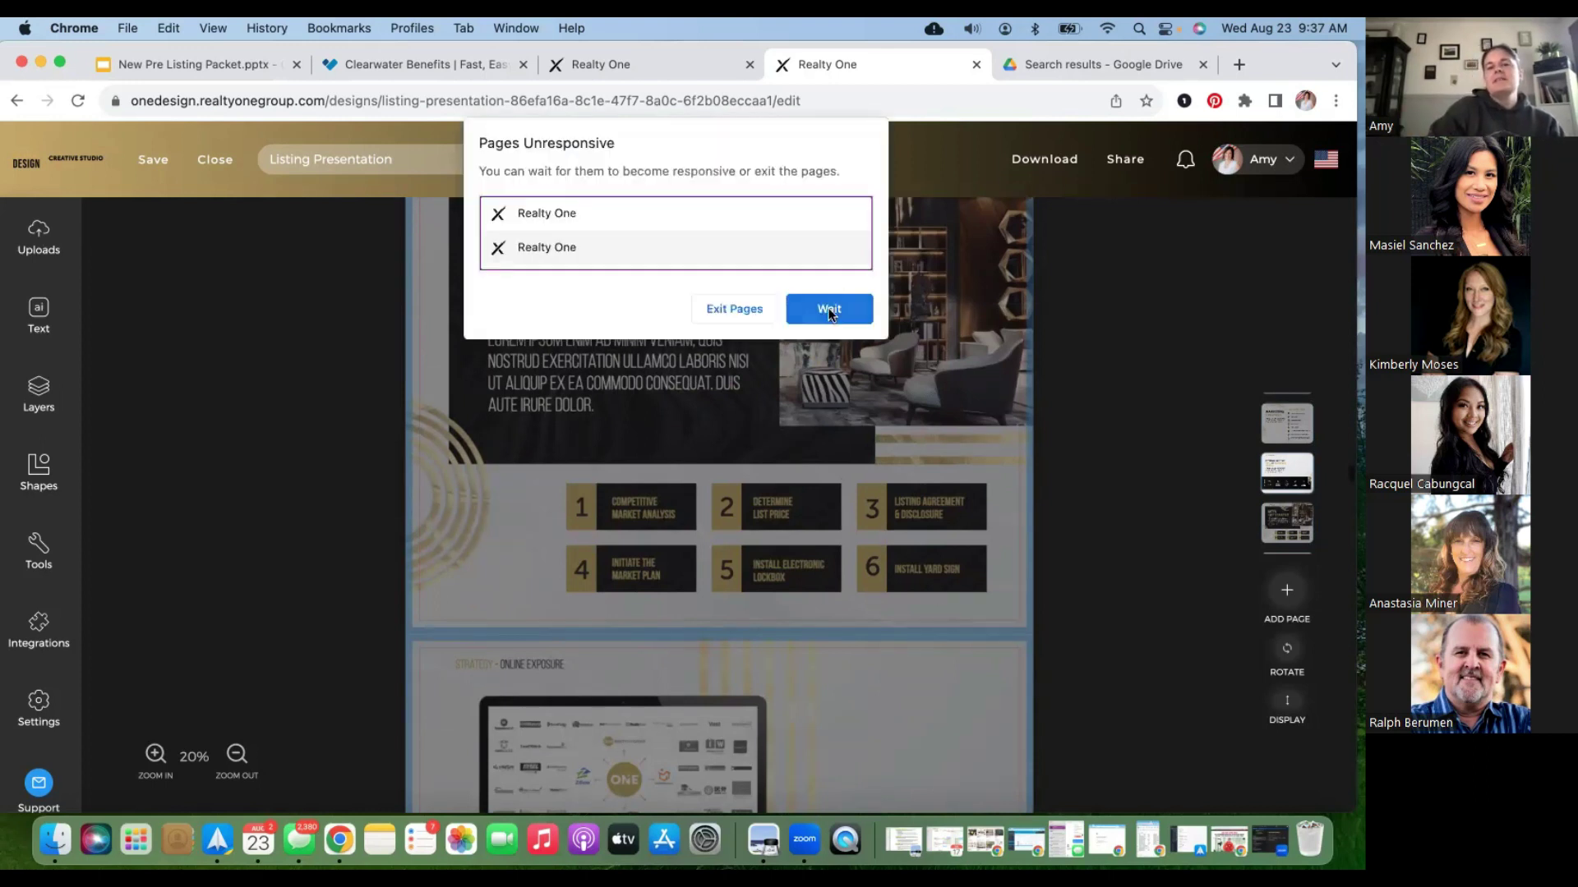
{"action": "left_click", "coordinate": [829, 310]}
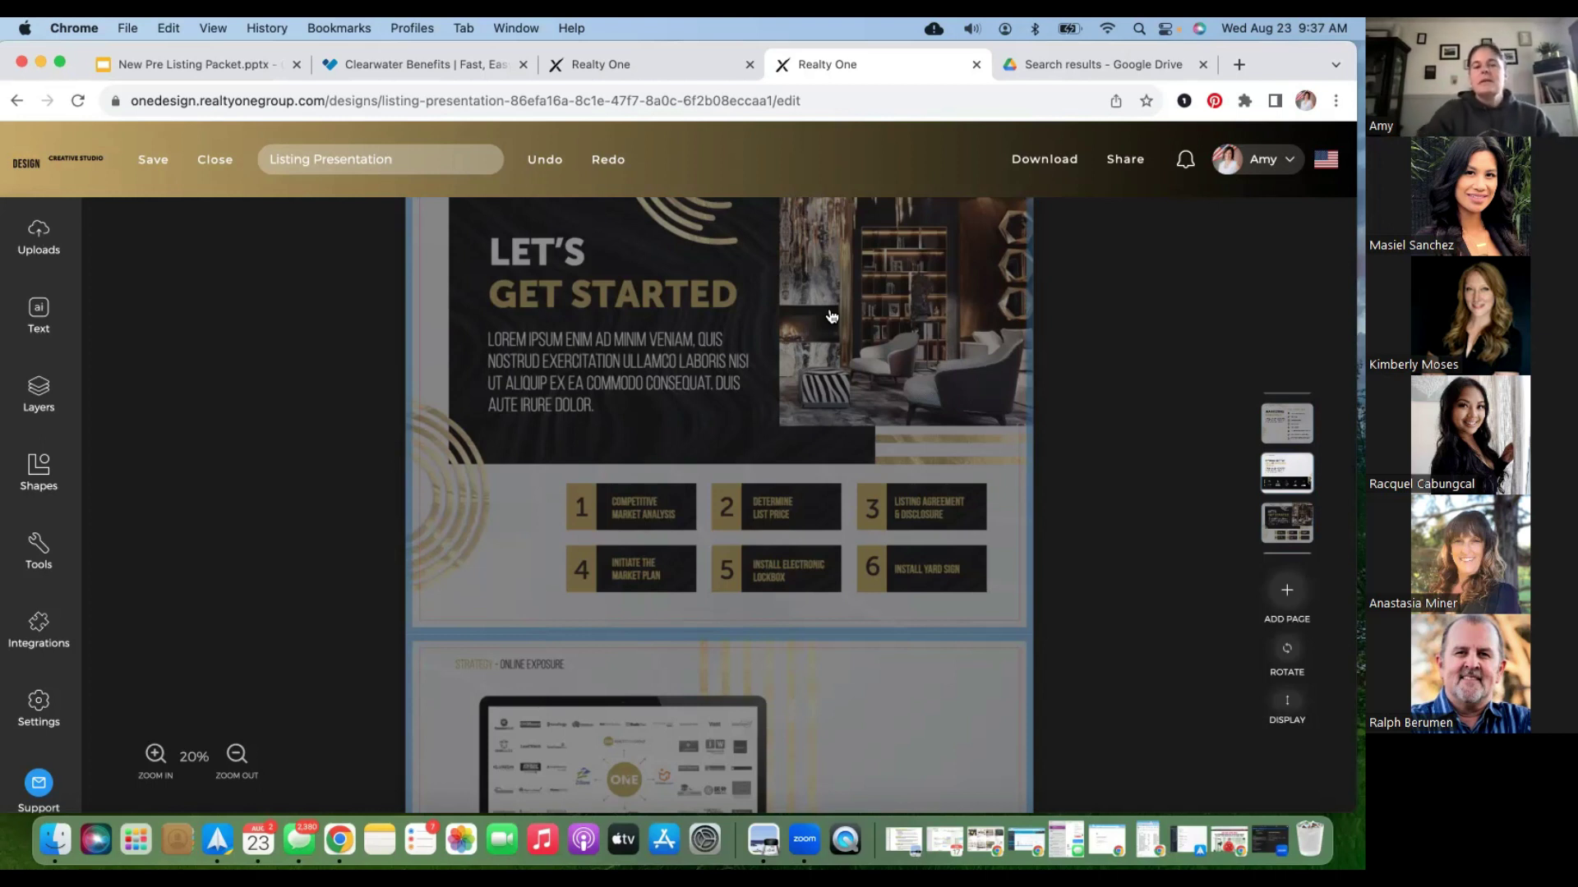
{"action": "scroll", "coordinate": [491, 486], "scroll_direction": "down", "scroll_amount": 1}
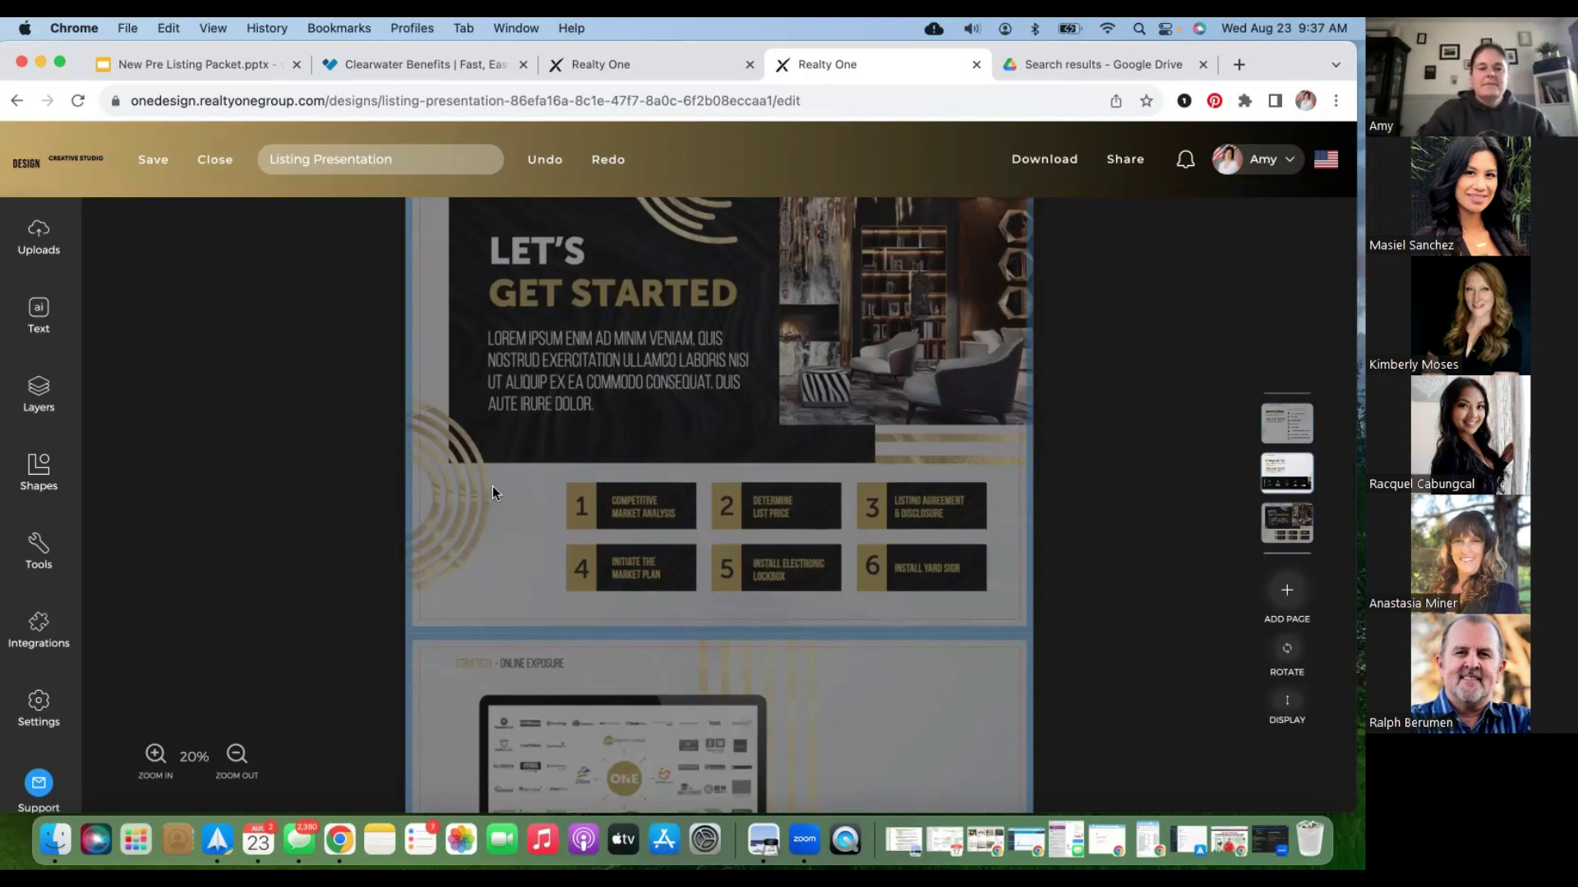
{"action": "scroll", "coordinate": [492, 486], "scroll_direction": "down", "scroll_amount": 5}
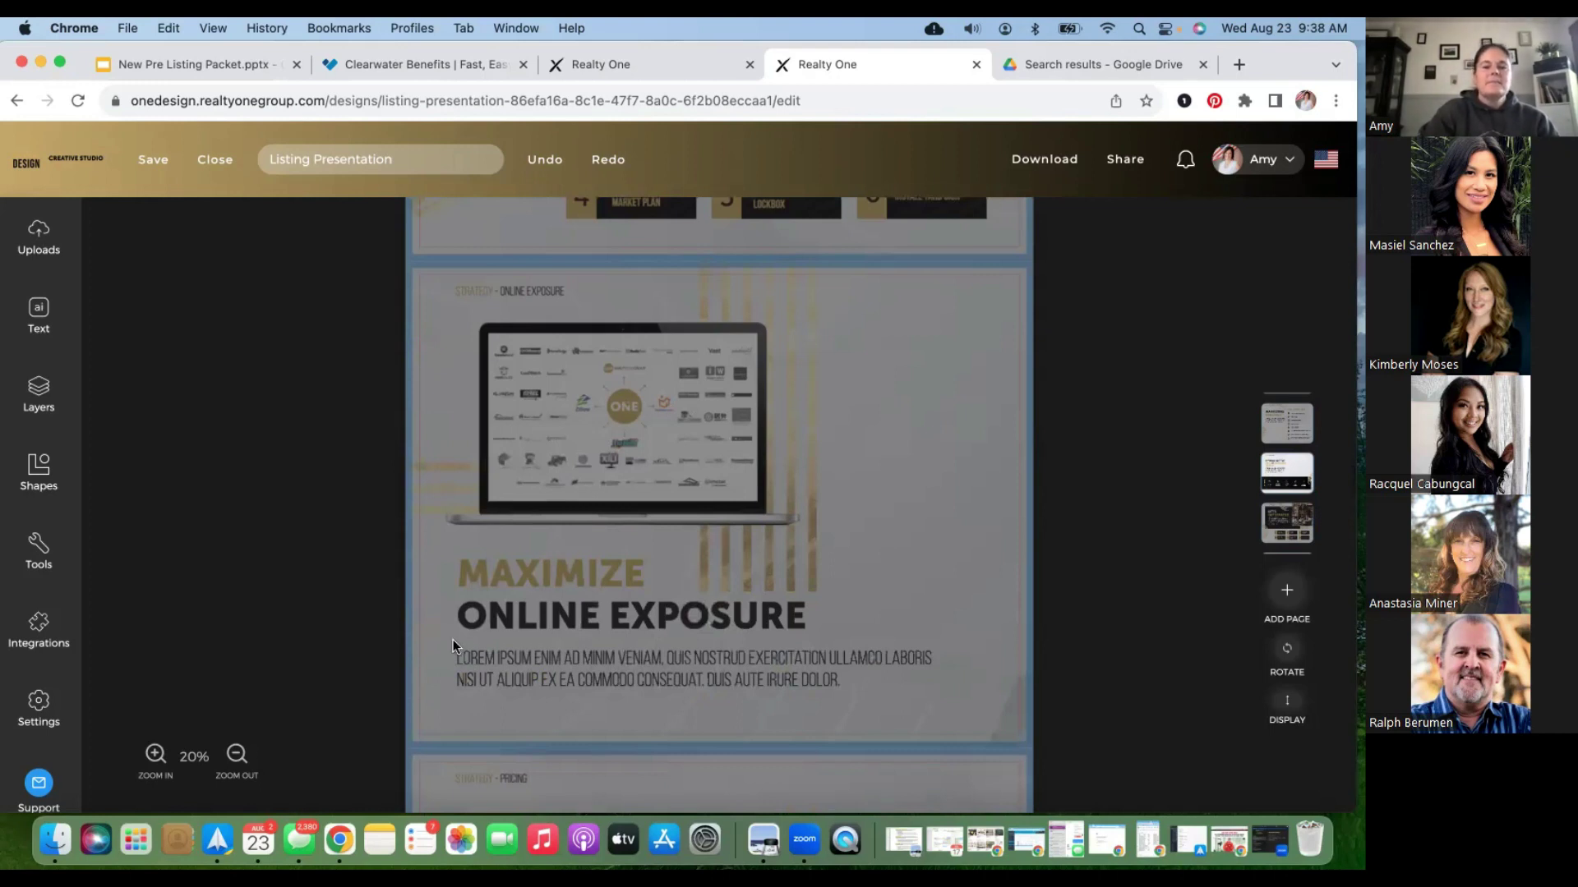
{"action": "scroll", "coordinate": [452, 639], "scroll_direction": "down", "scroll_amount": 5}
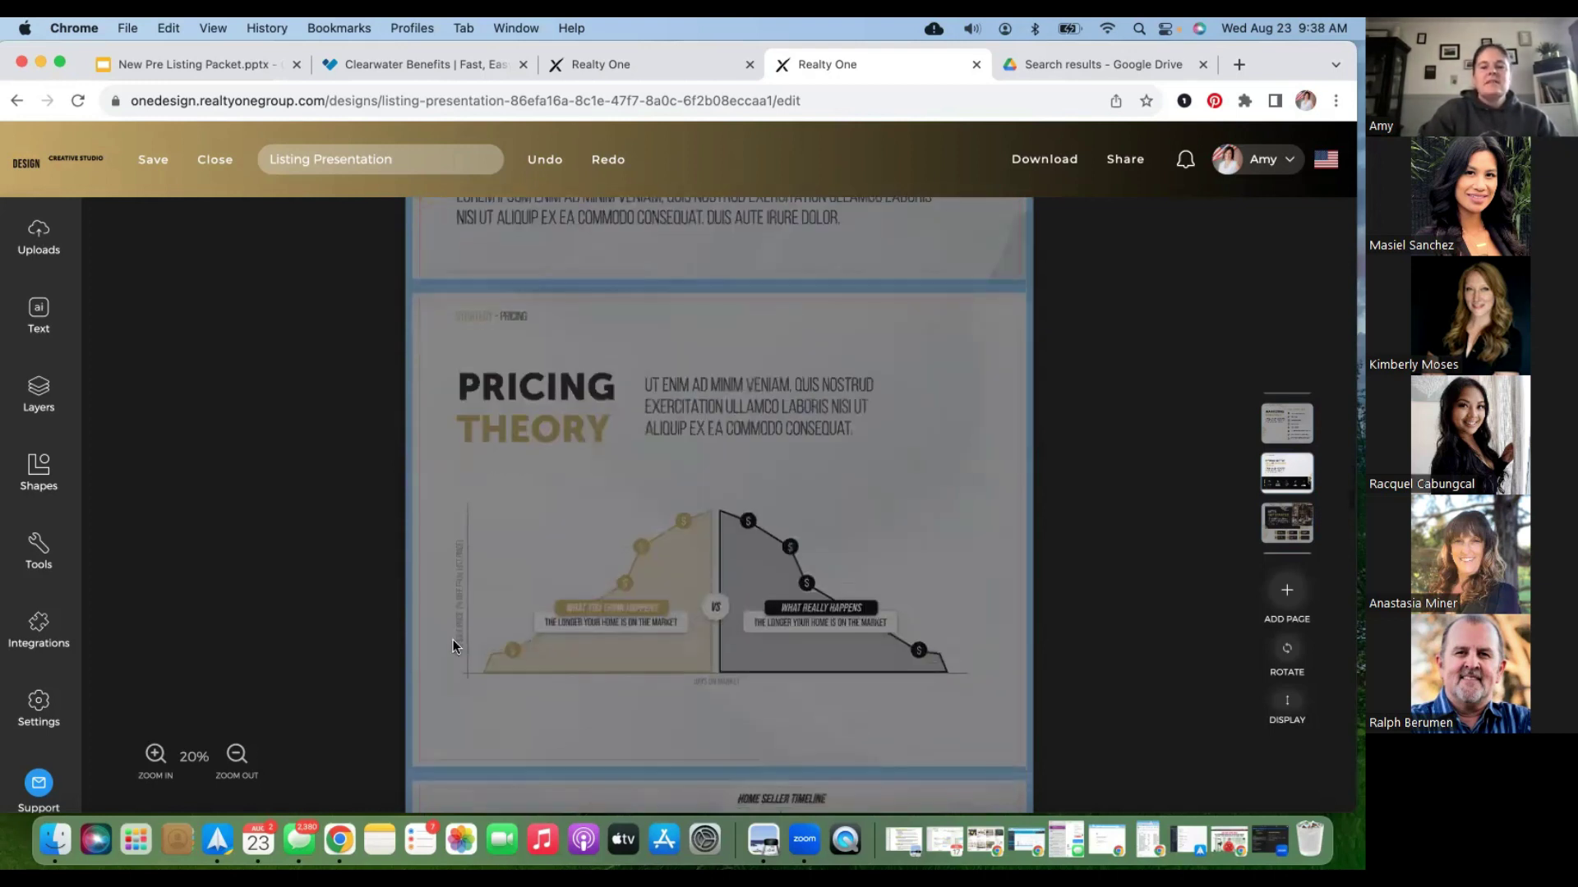
{"action": "scroll", "coordinate": [453, 646], "scroll_direction": "down", "scroll_amount": 3}
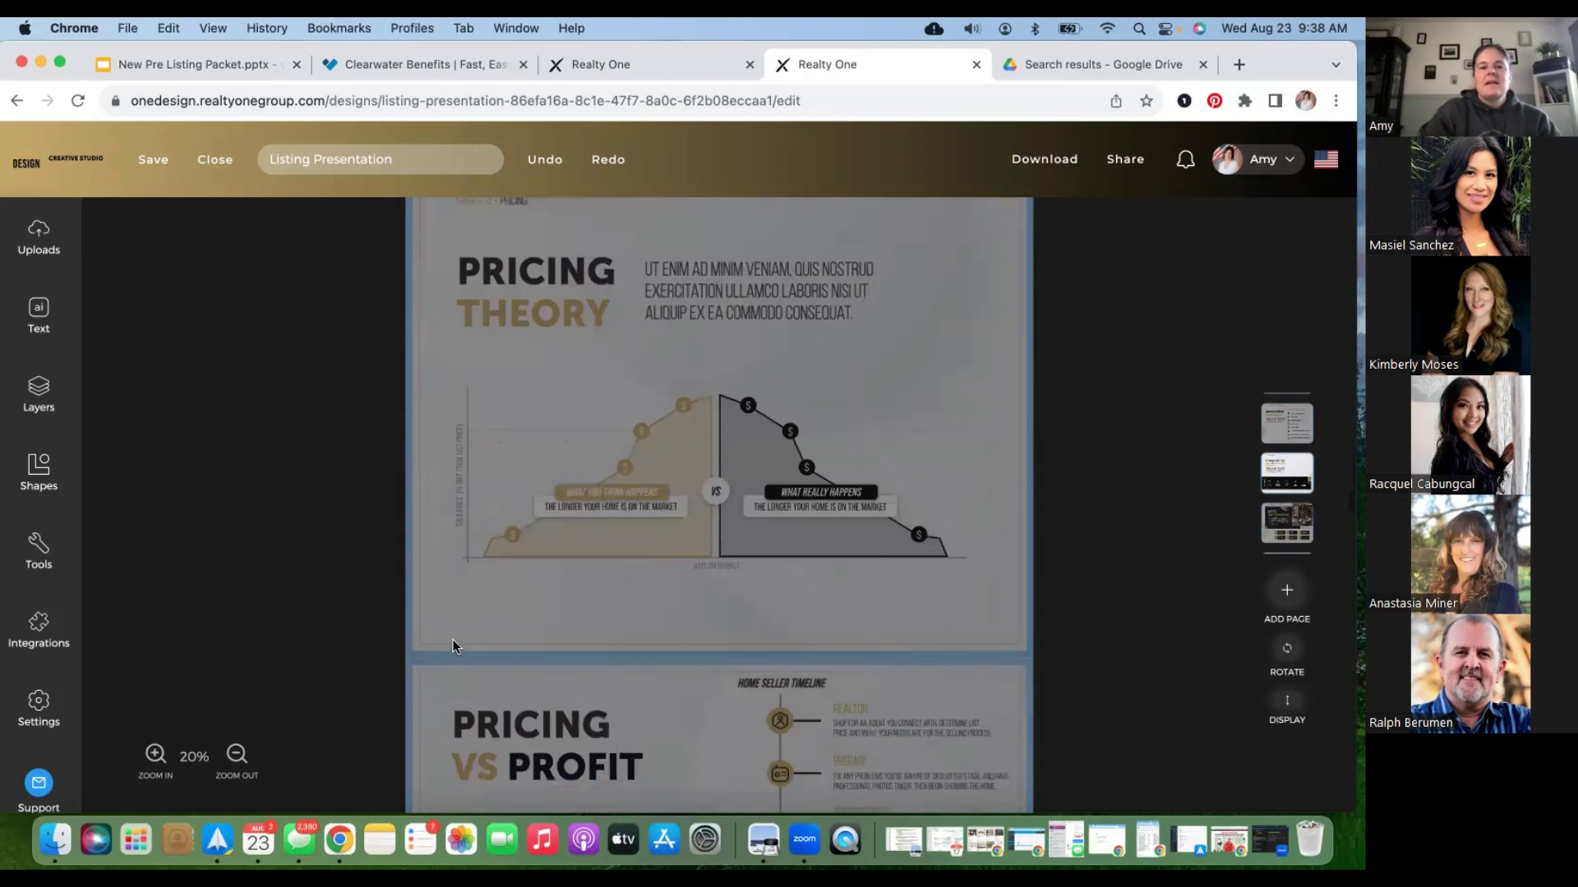
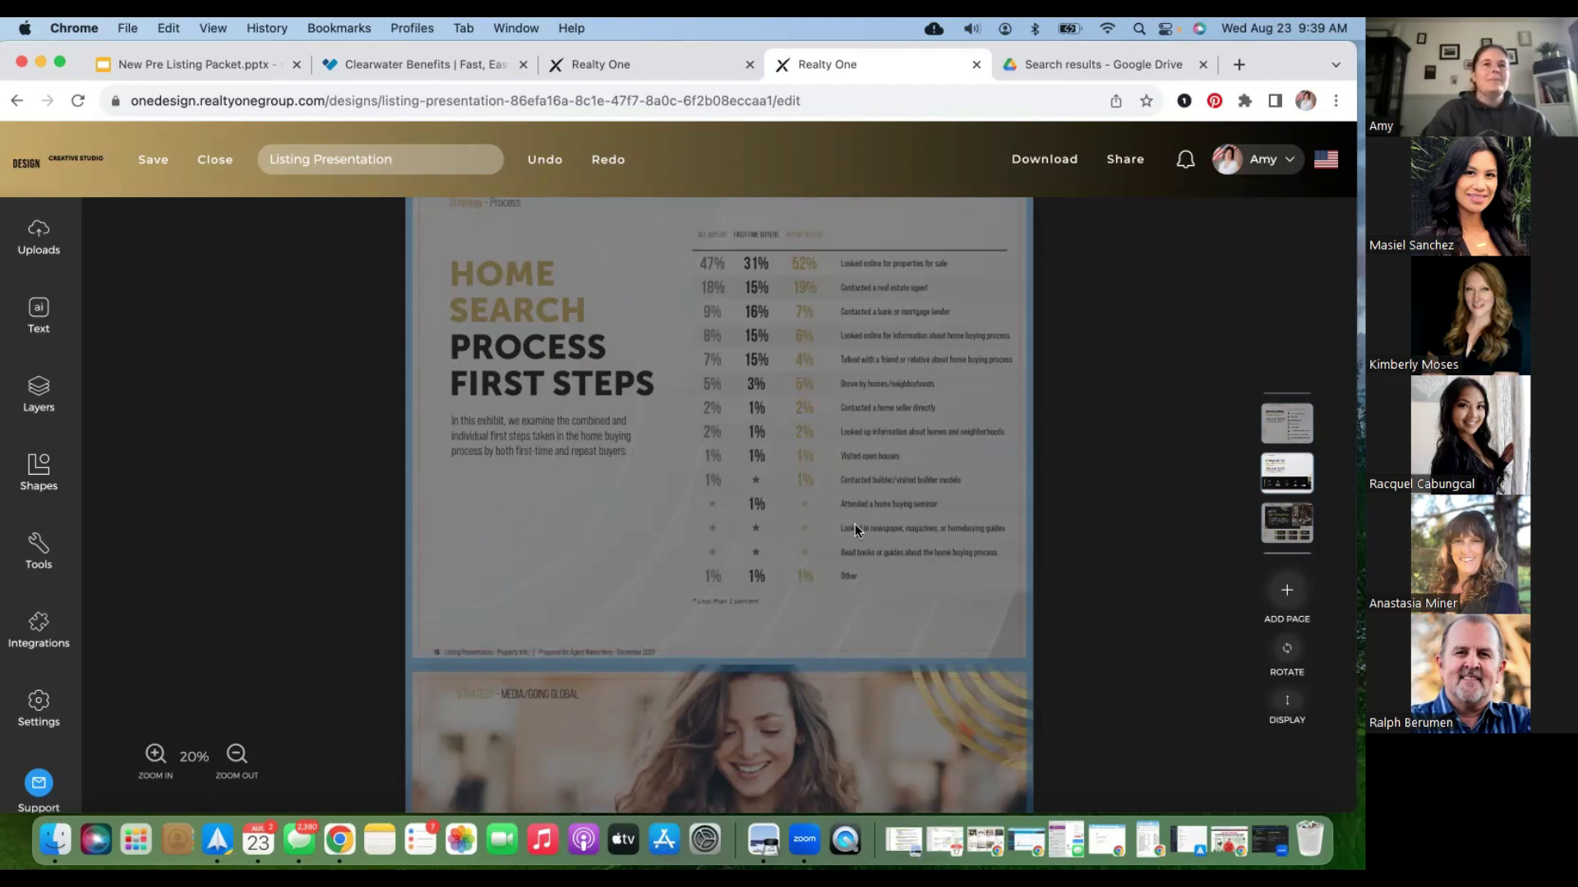
Examine the Home Search Process First Steps, Power of Media and Going Global pages of the listing presentation.
{"action": "scroll", "coordinate": [471, 543], "scroll_direction": "down", "scroll_amount": 1}
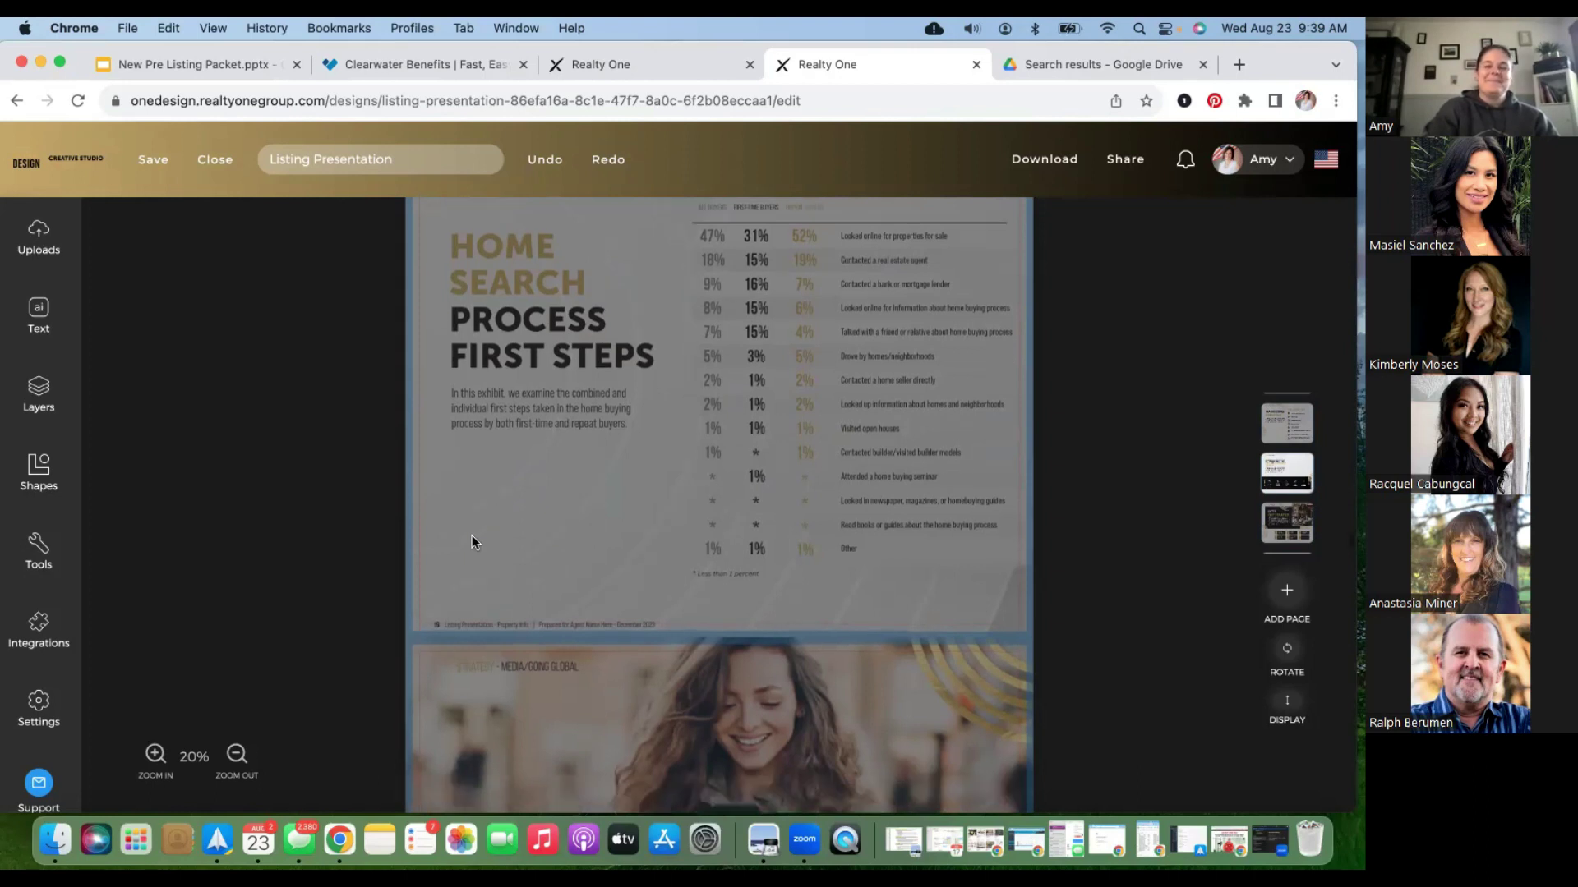
{"action": "scroll", "coordinate": [472, 536], "scroll_direction": "down", "scroll_amount": 5}
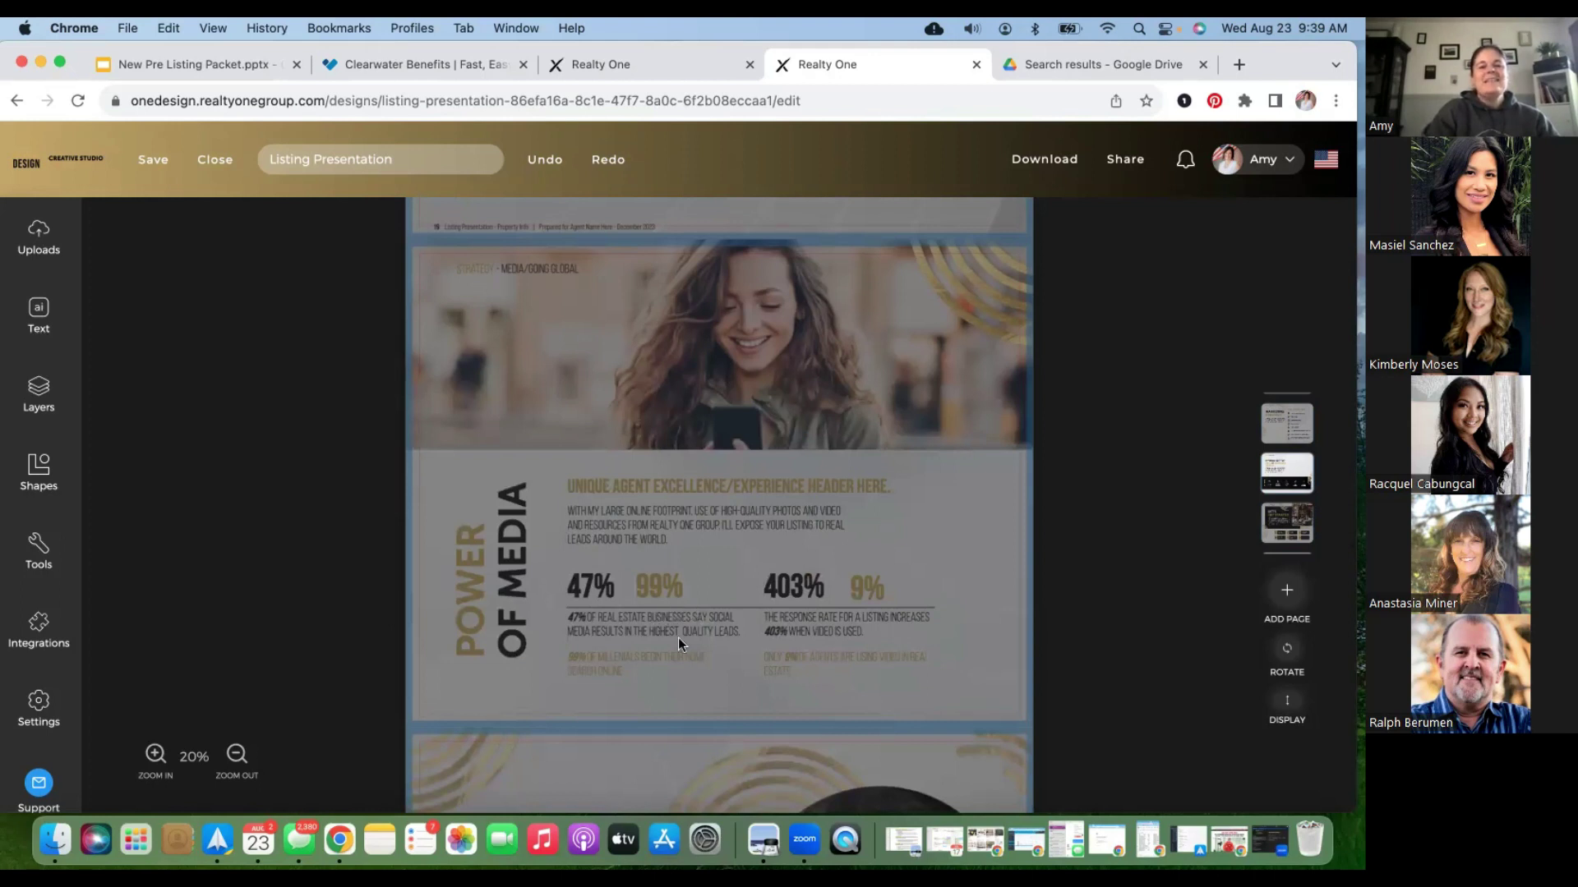
{"action": "scroll", "coordinate": [678, 638], "scroll_direction": "down", "scroll_amount": 3}
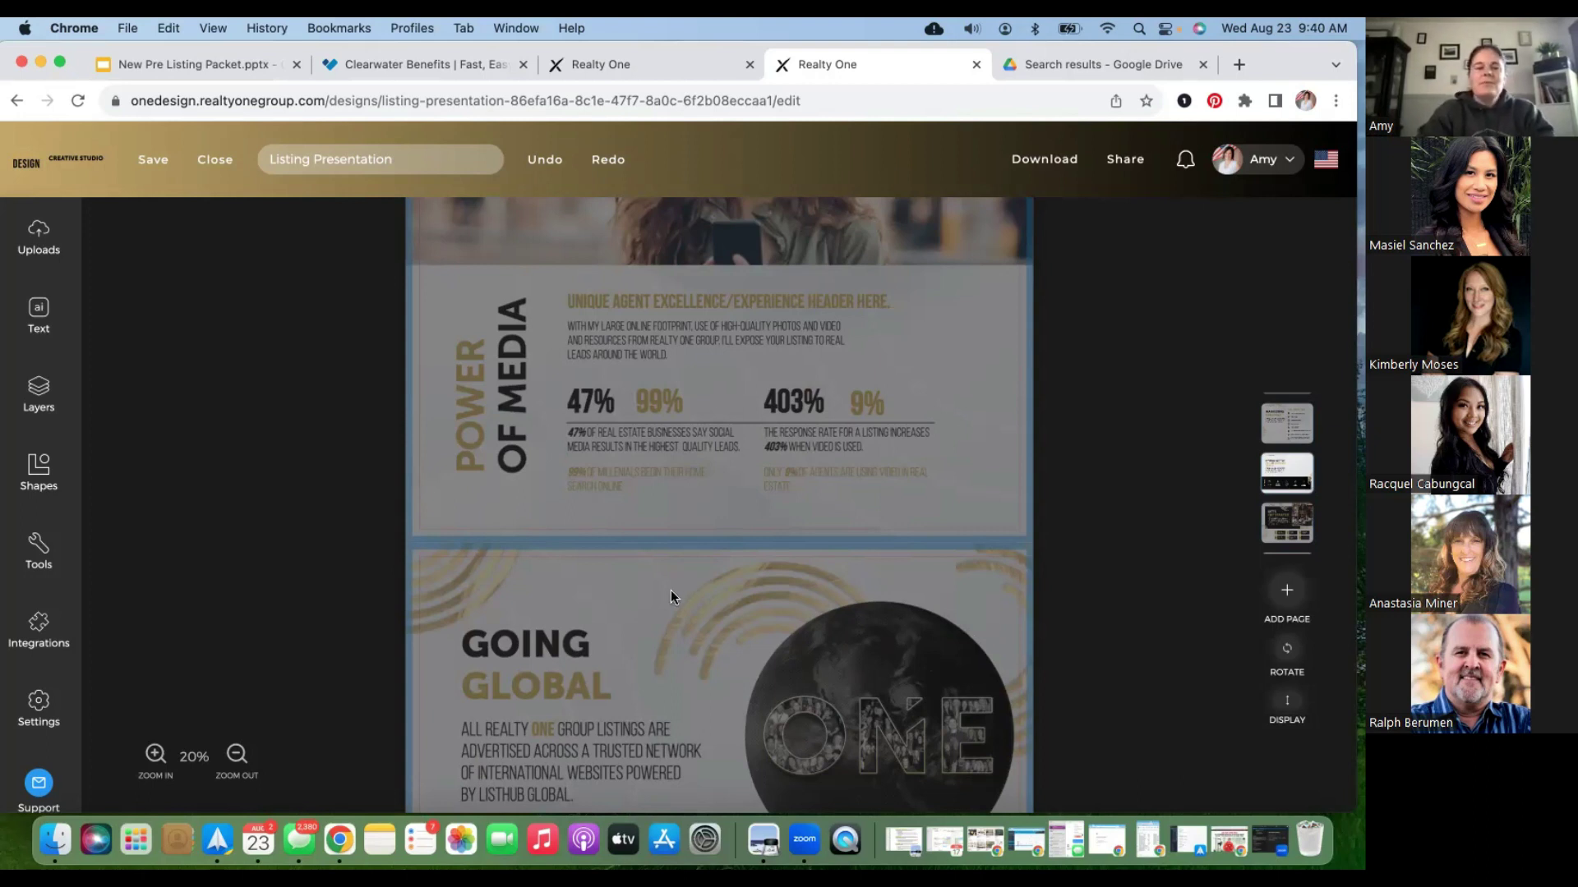
{"action": "scroll", "coordinate": [670, 590], "scroll_direction": "down", "scroll_amount": 3}
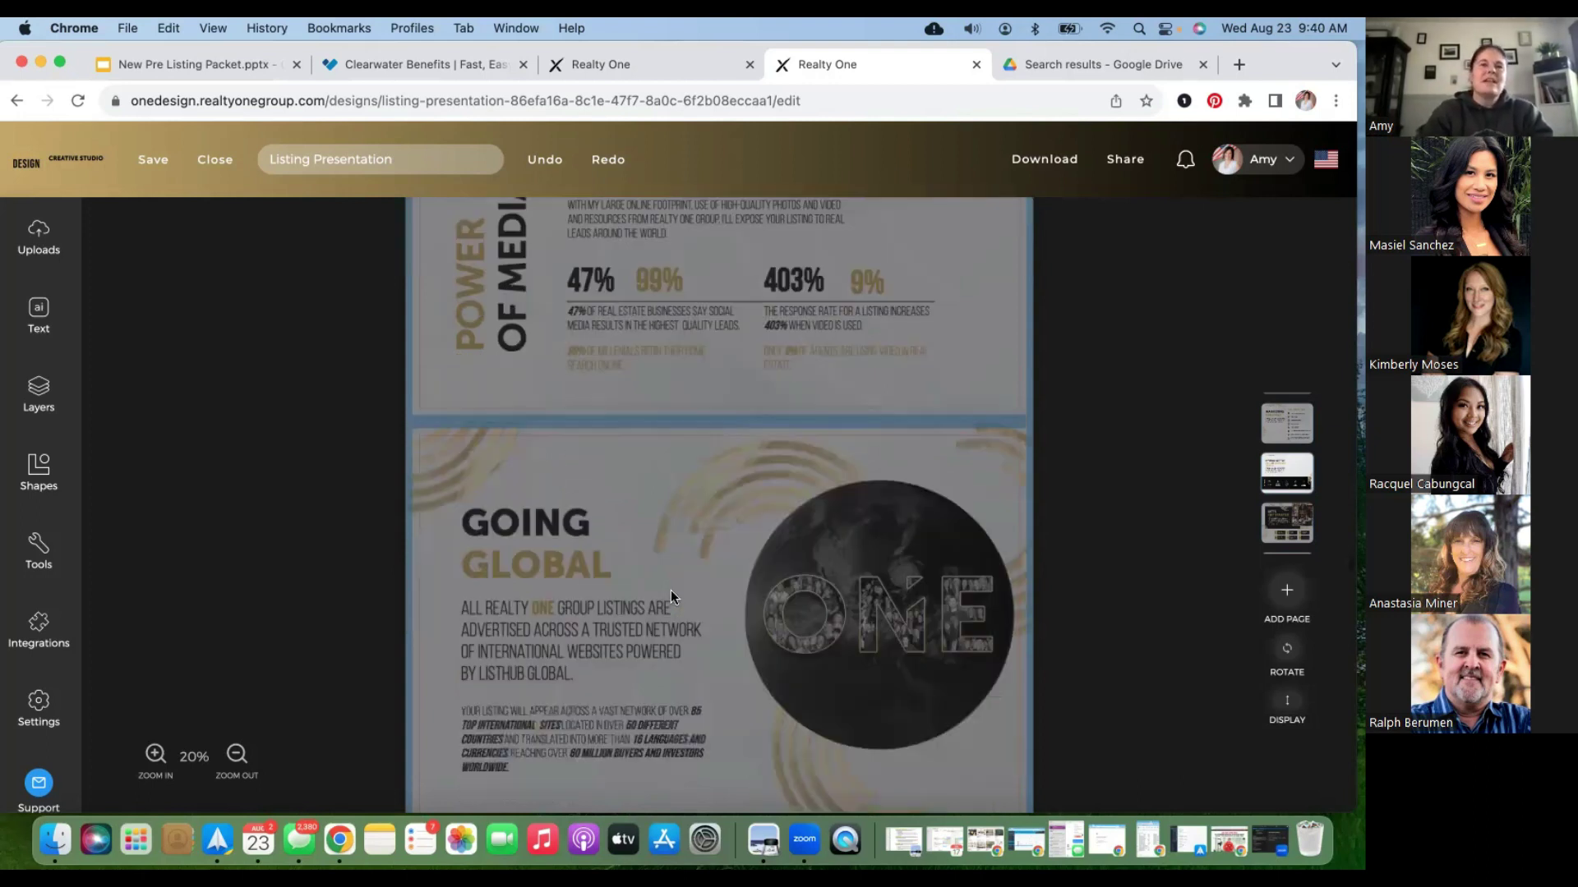
{"action": "scroll", "coordinate": [670, 597], "scroll_direction": "down", "scroll_amount": 2}
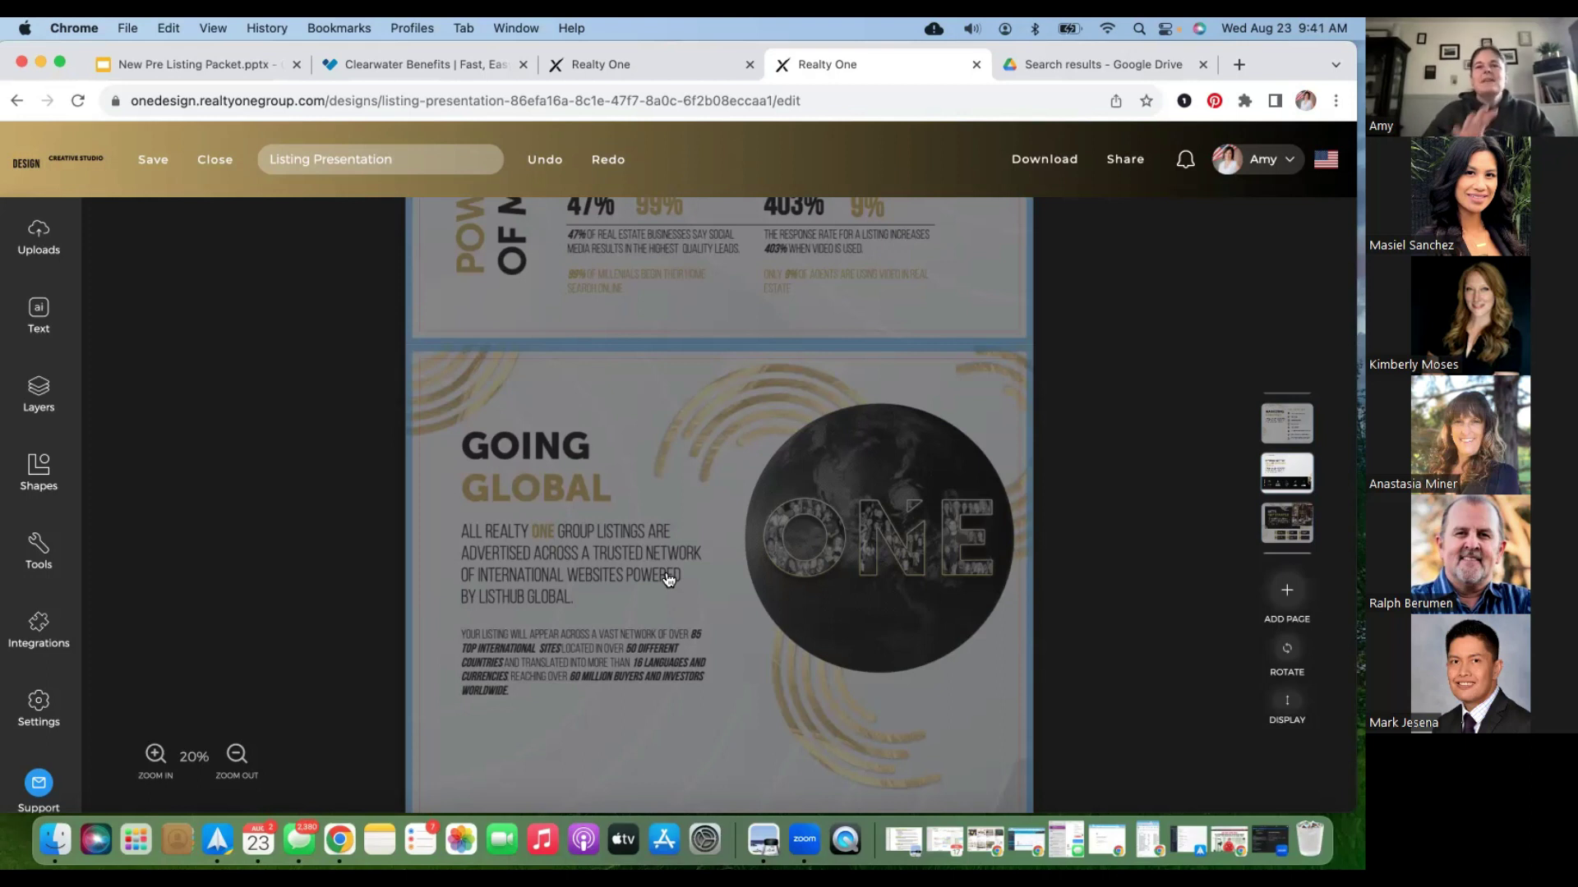
{"action": "scroll", "coordinate": [669, 580], "scroll_direction": "down", "scroll_amount": 2}
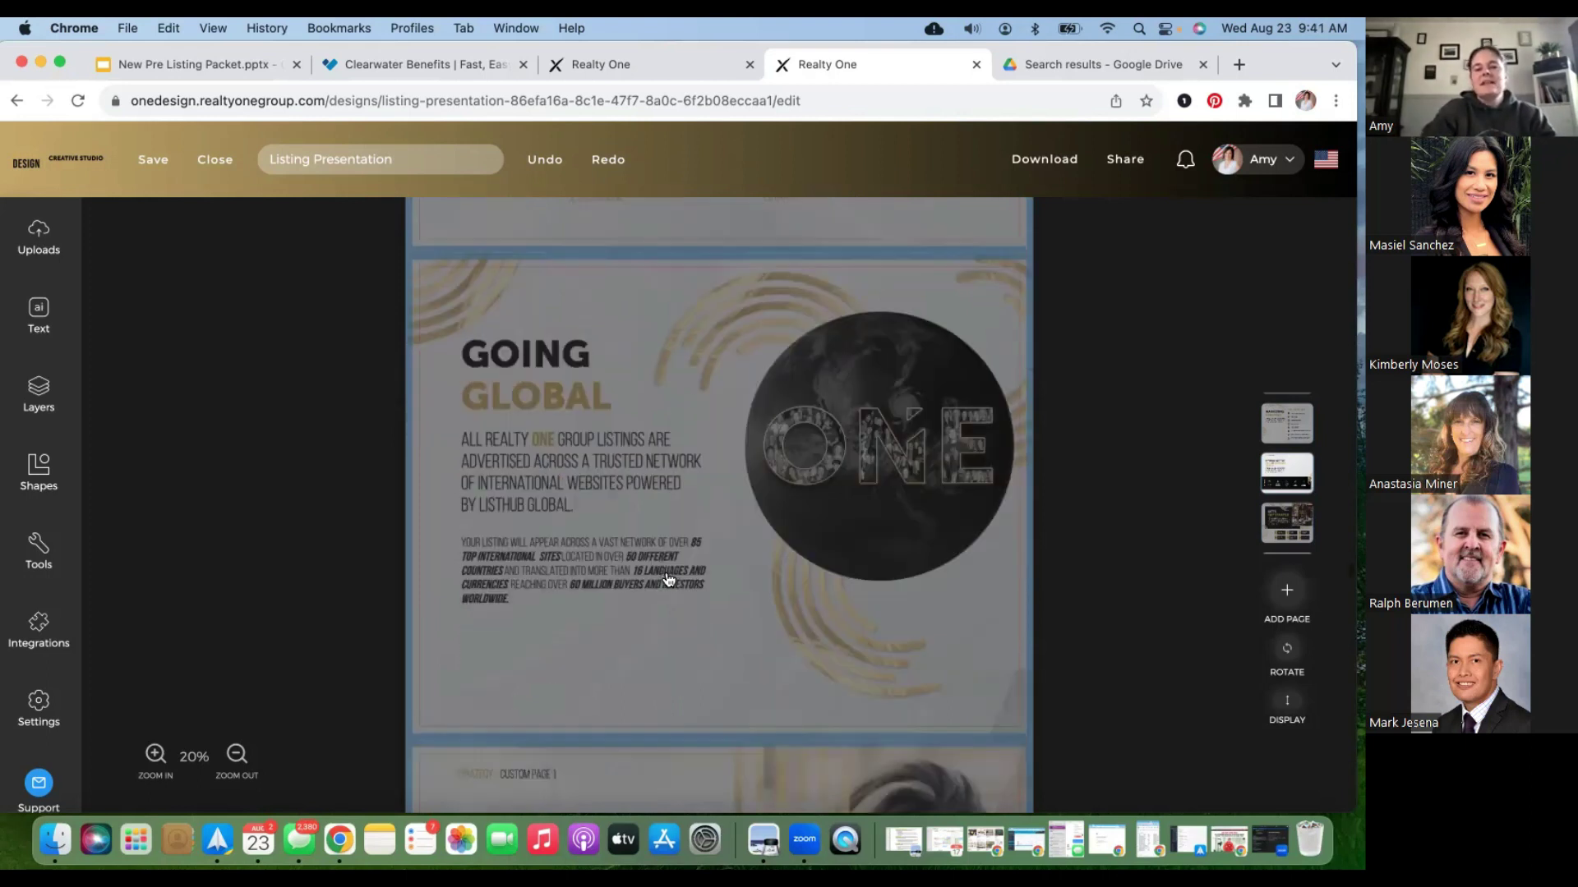
{"action": "scroll", "coordinate": [669, 580], "scroll_direction": "up", "scroll_amount": 2}
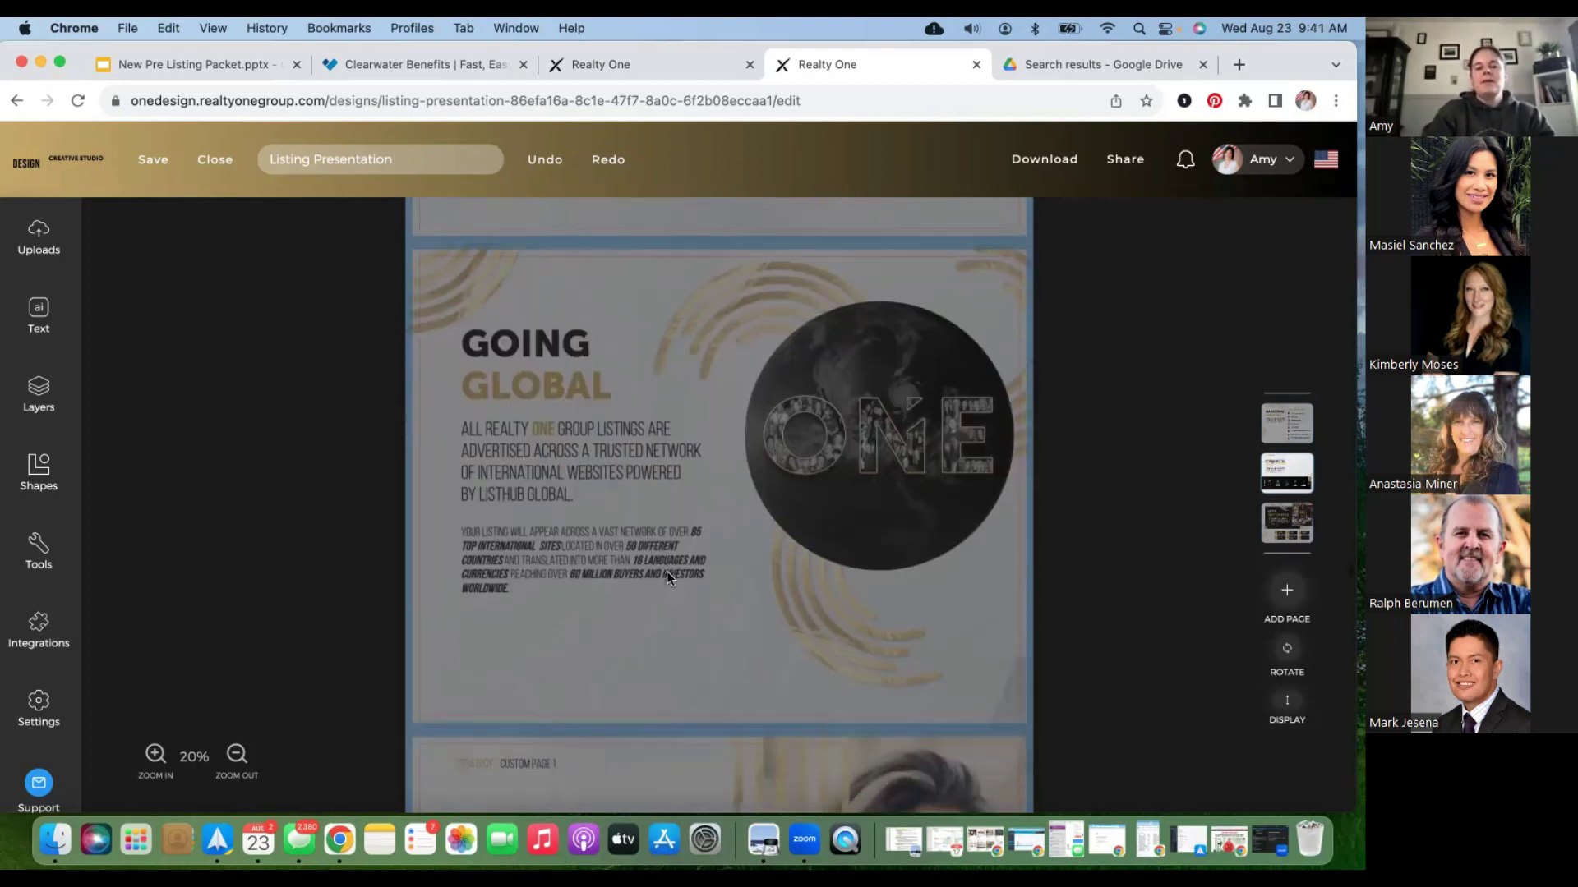
{"action": "scroll", "coordinate": [668, 570], "scroll_direction": "down", "scroll_amount": 10}
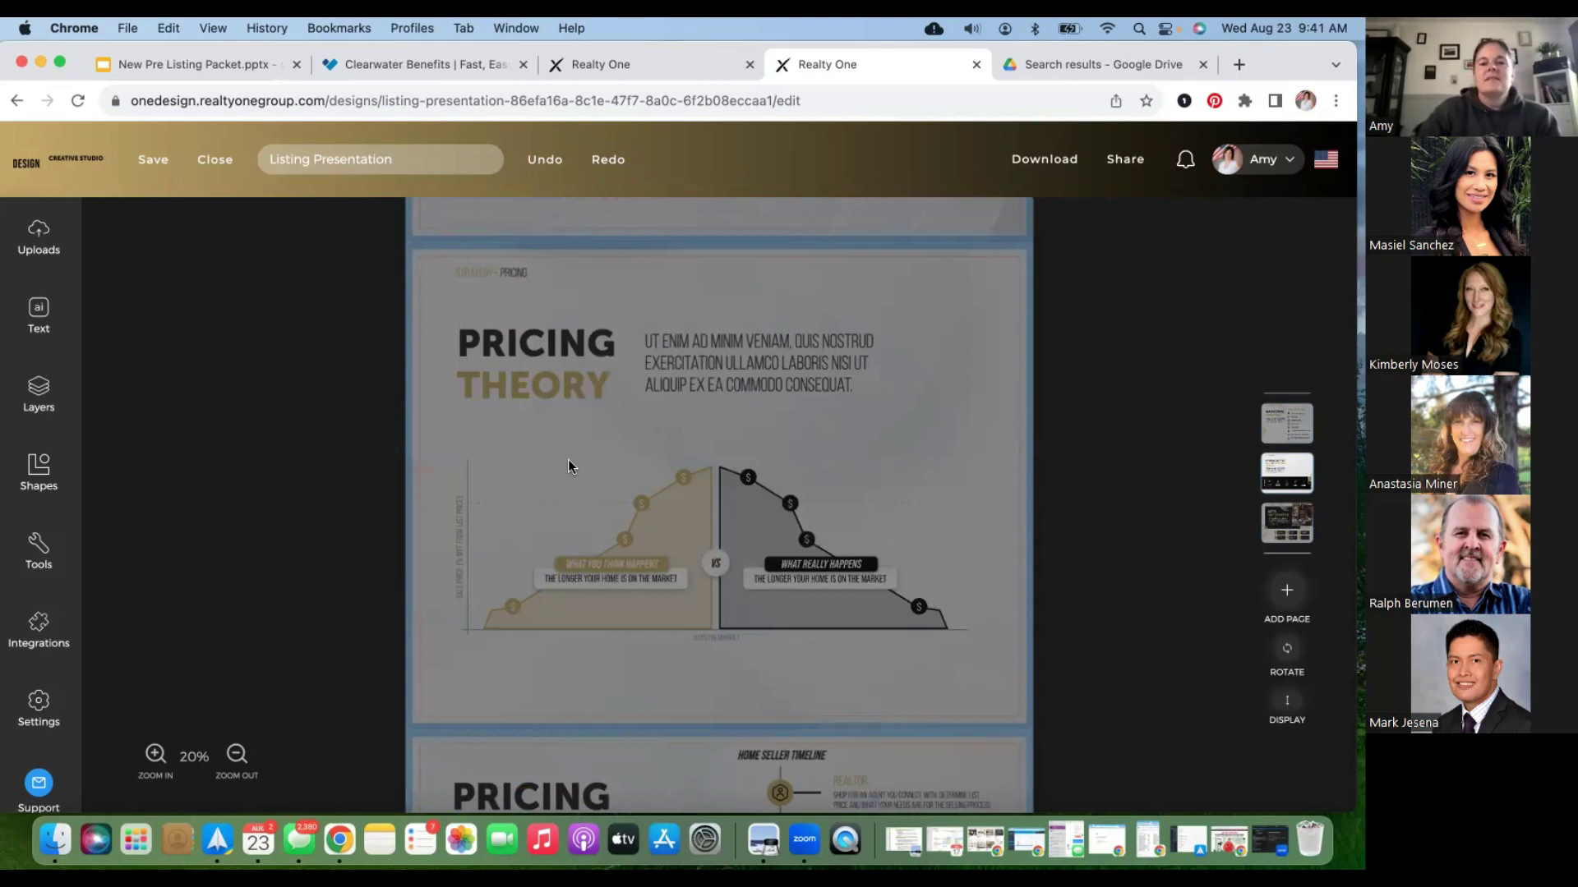
Go back through the pricing and online exposure pages, make the Marketing Strategy page active, and return to the Similar Listings page.
{"action": "scroll", "coordinate": [569, 465], "scroll_direction": "up", "scroll_amount": 10}
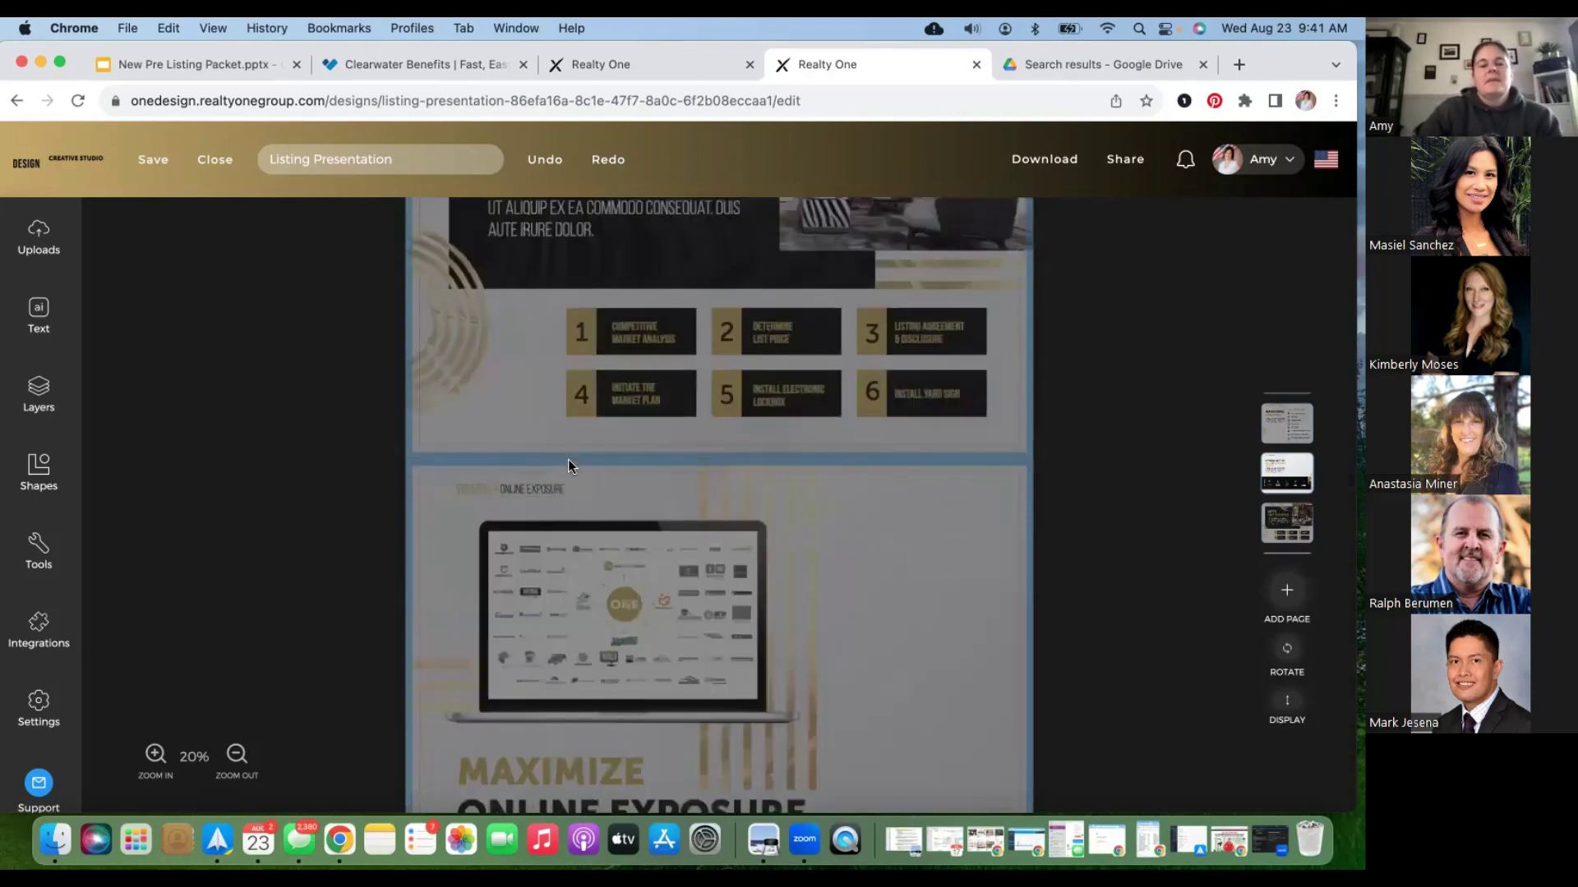
{"action": "scroll", "coordinate": [570, 471], "scroll_direction": "up", "scroll_amount": 10}
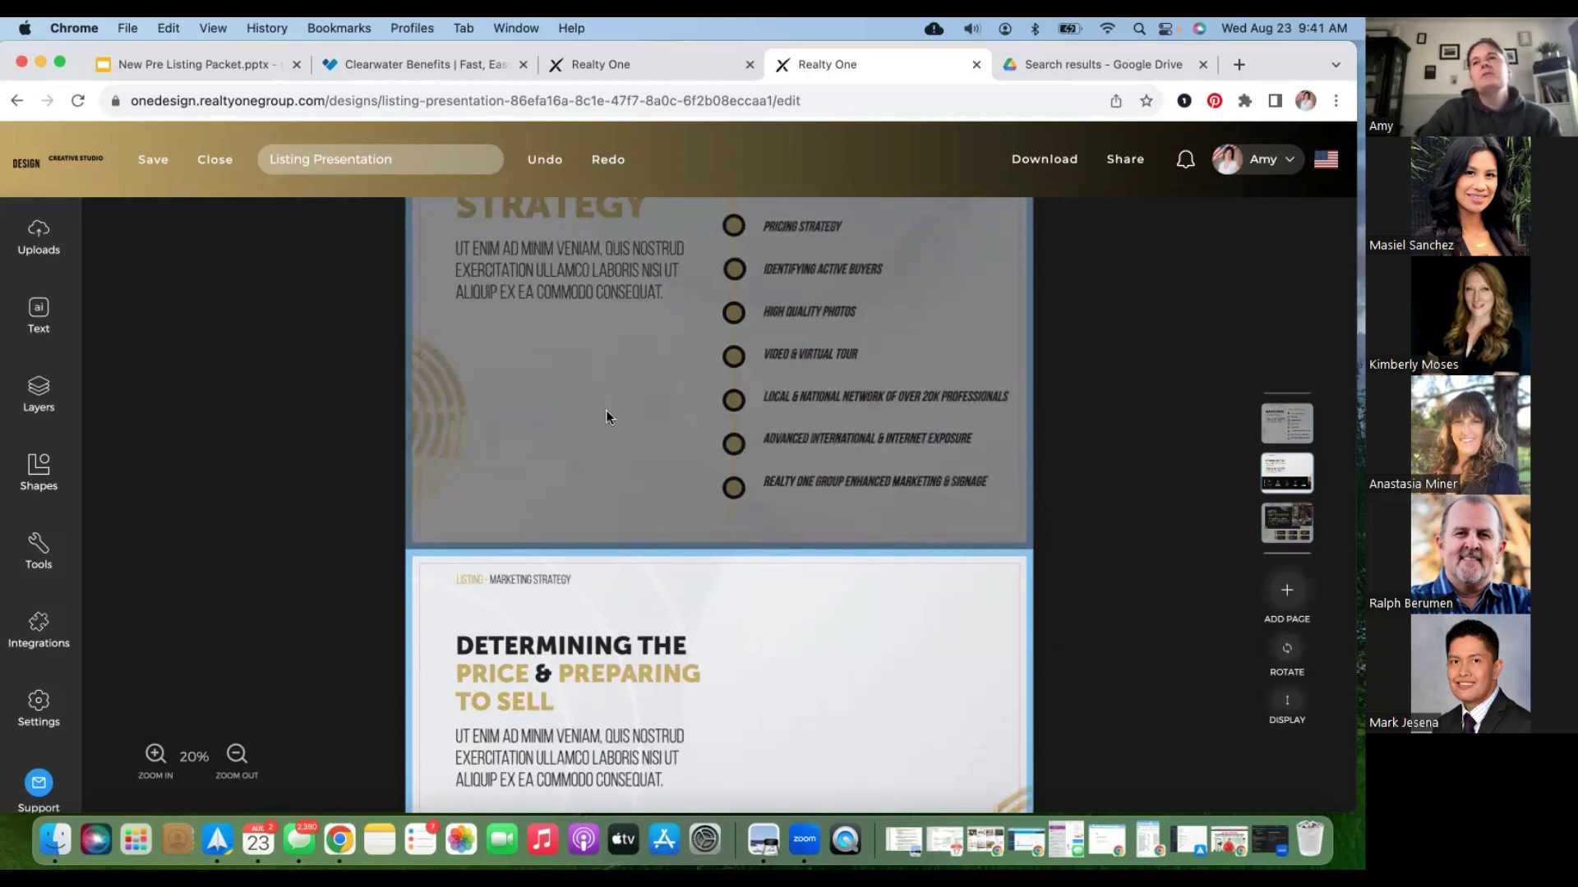
{"action": "left_click", "coordinate": [467, 368]}
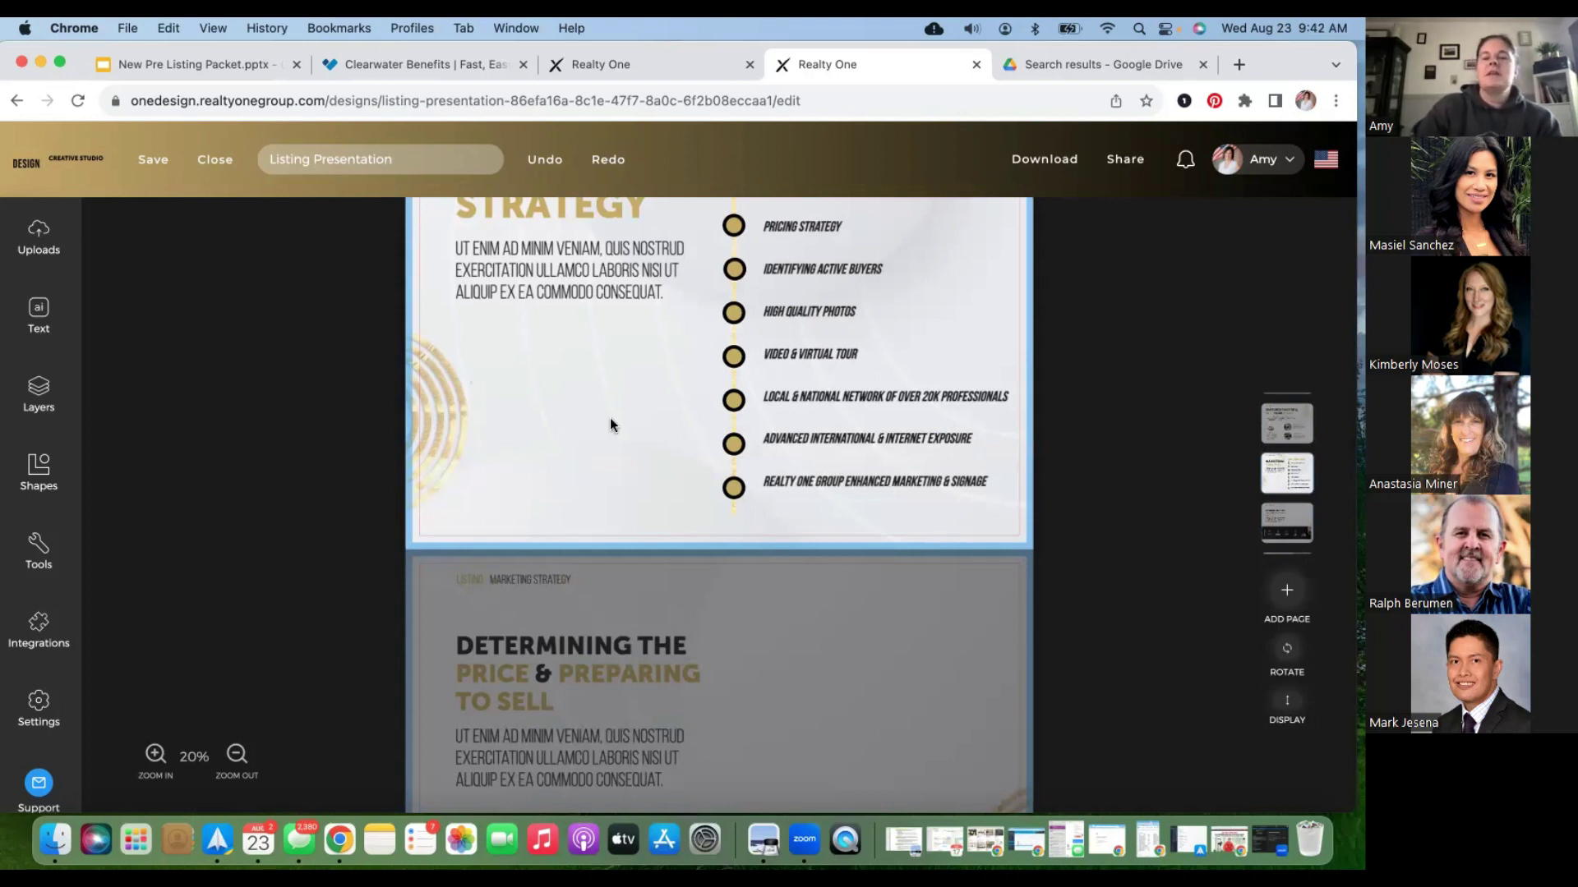
{"action": "scroll", "coordinate": [610, 425], "scroll_direction": "up", "scroll_amount": 1}
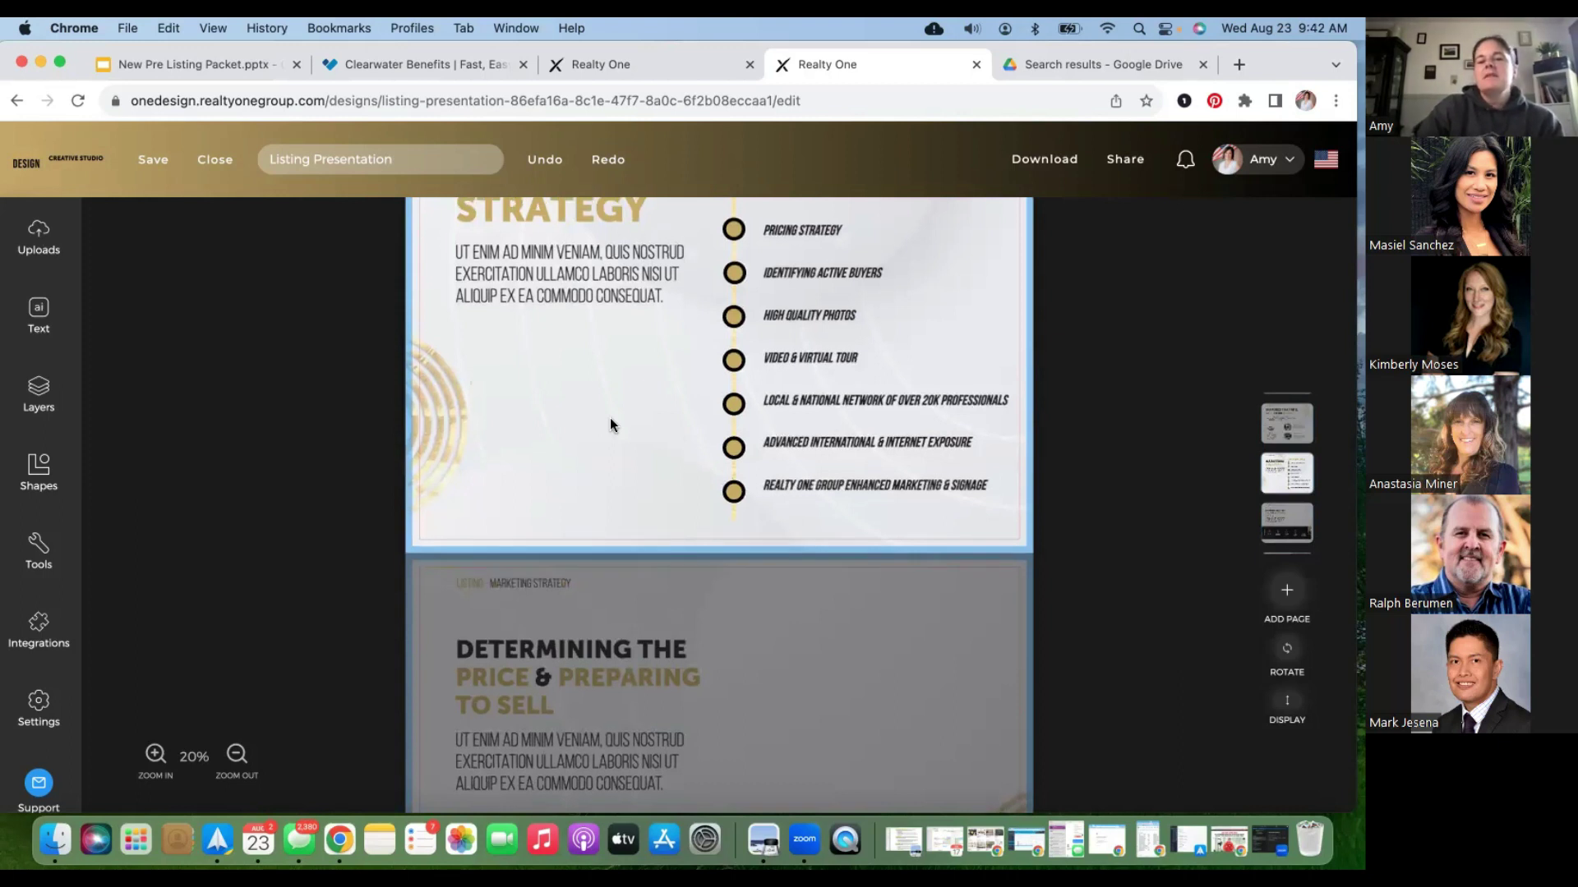
{"action": "scroll", "coordinate": [610, 425], "scroll_direction": "up", "scroll_amount": 5}
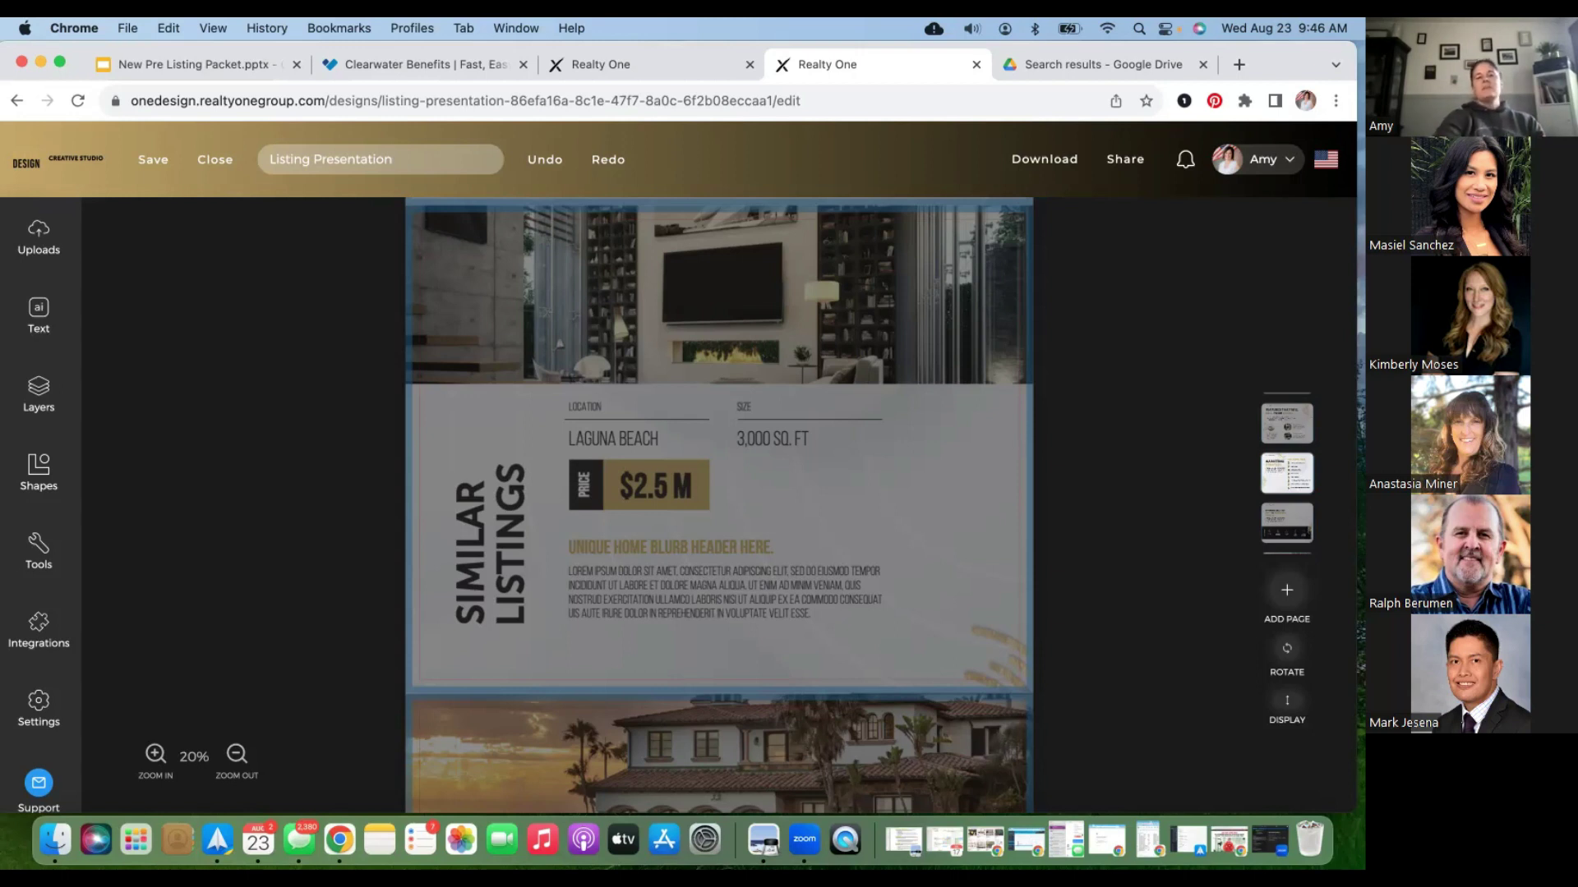
Return to the start of the listing presentation and review the ONE Marketing Proposal cover designs, choosing to wait when the pages stop responding.
{"action": "scroll", "coordinate": [466, 480], "scroll_direction": "up", "scroll_amount": 10}
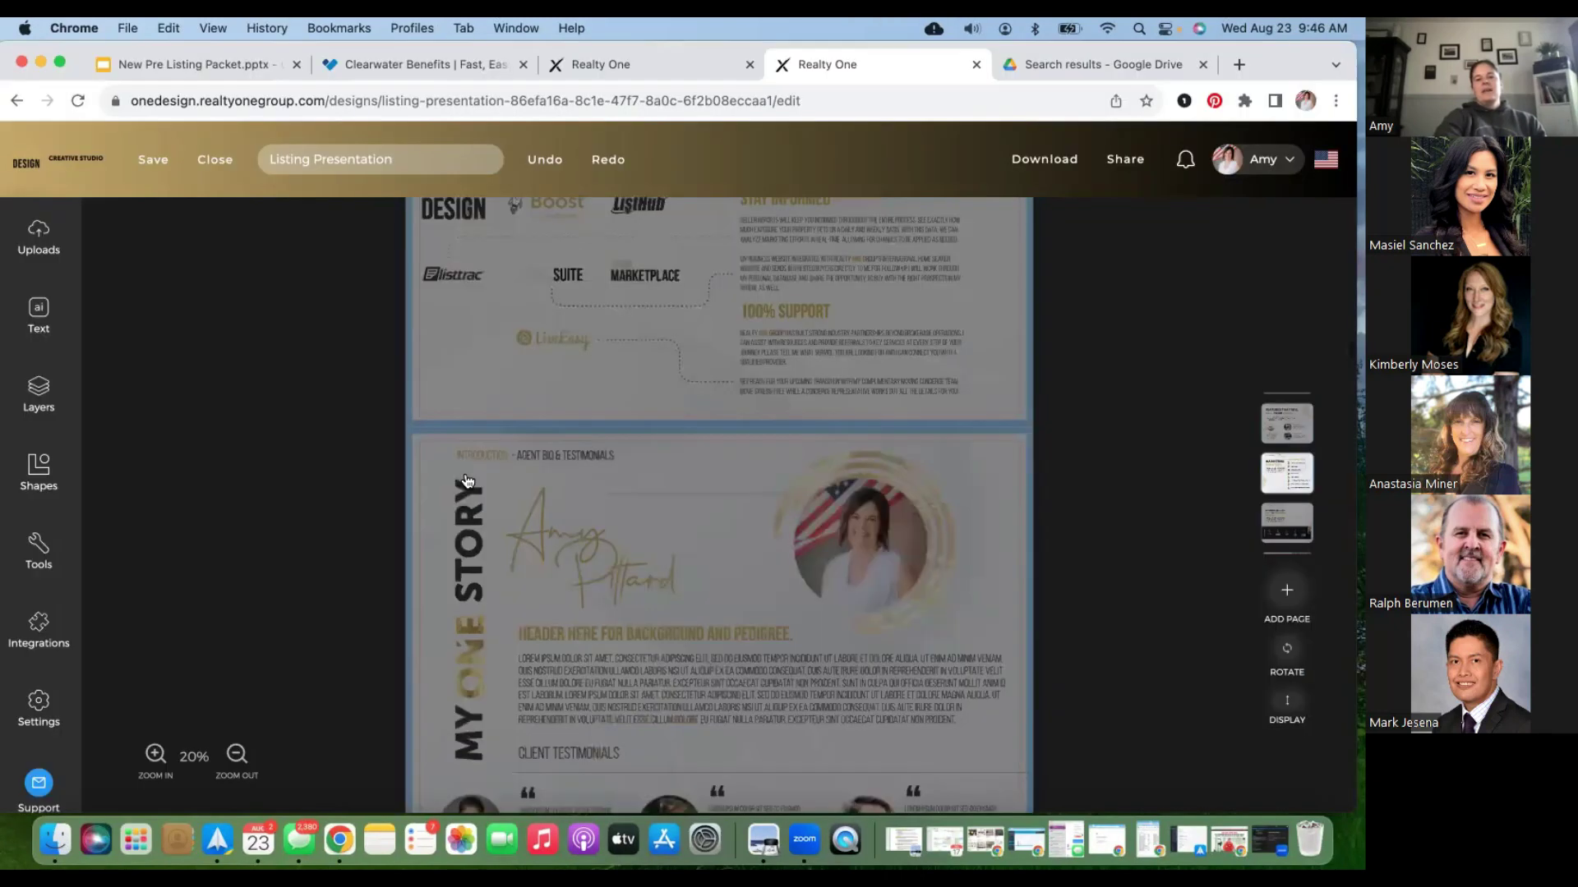
{"action": "scroll", "coordinate": [466, 480], "scroll_direction": "up", "scroll_amount": 5}
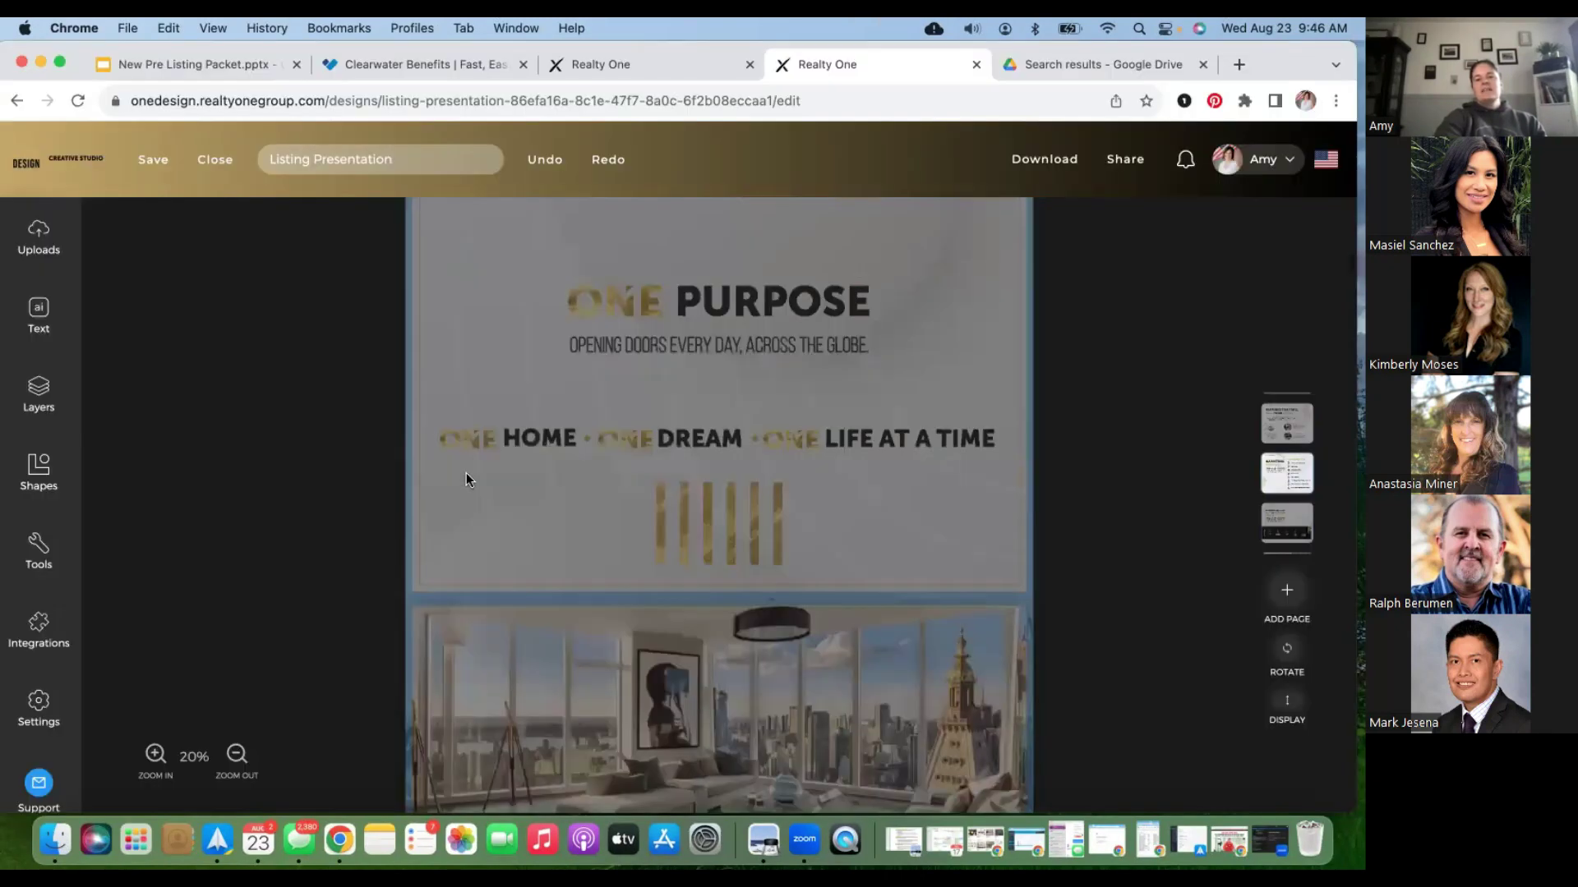
{"action": "scroll", "coordinate": [466, 479], "scroll_direction": "up", "scroll_amount": 5}
{"action": "scroll", "coordinate": [466, 480], "scroll_direction": "up", "scroll_amount": 5}
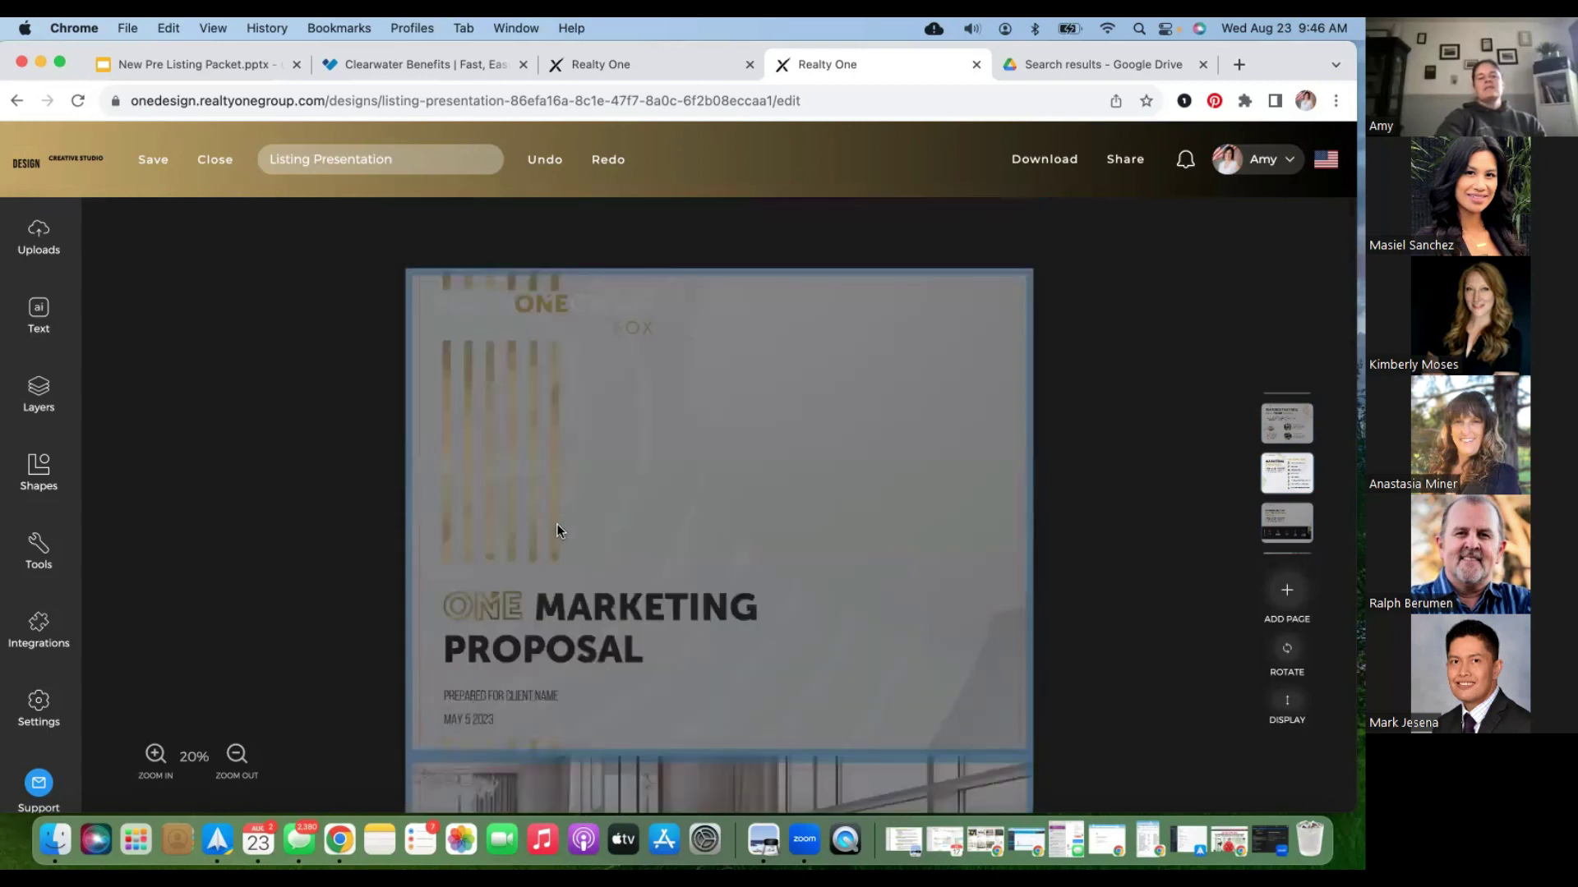
{"action": "scroll", "coordinate": [557, 525], "scroll_direction": "down", "scroll_amount": 5}
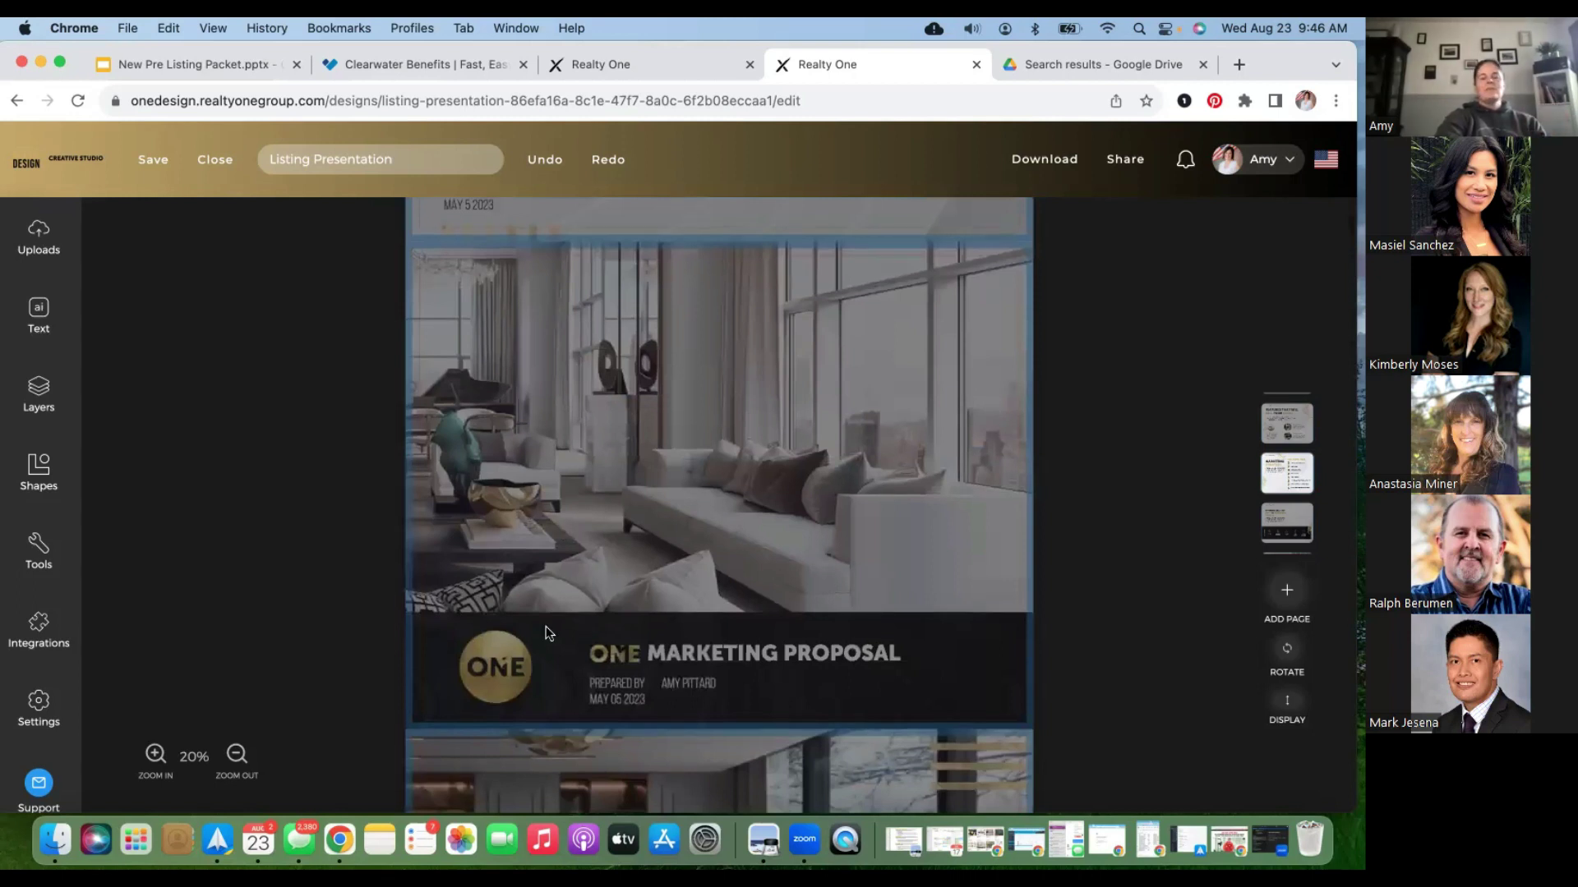
{"action": "scroll", "coordinate": [545, 626], "scroll_direction": "down", "scroll_amount": 5}
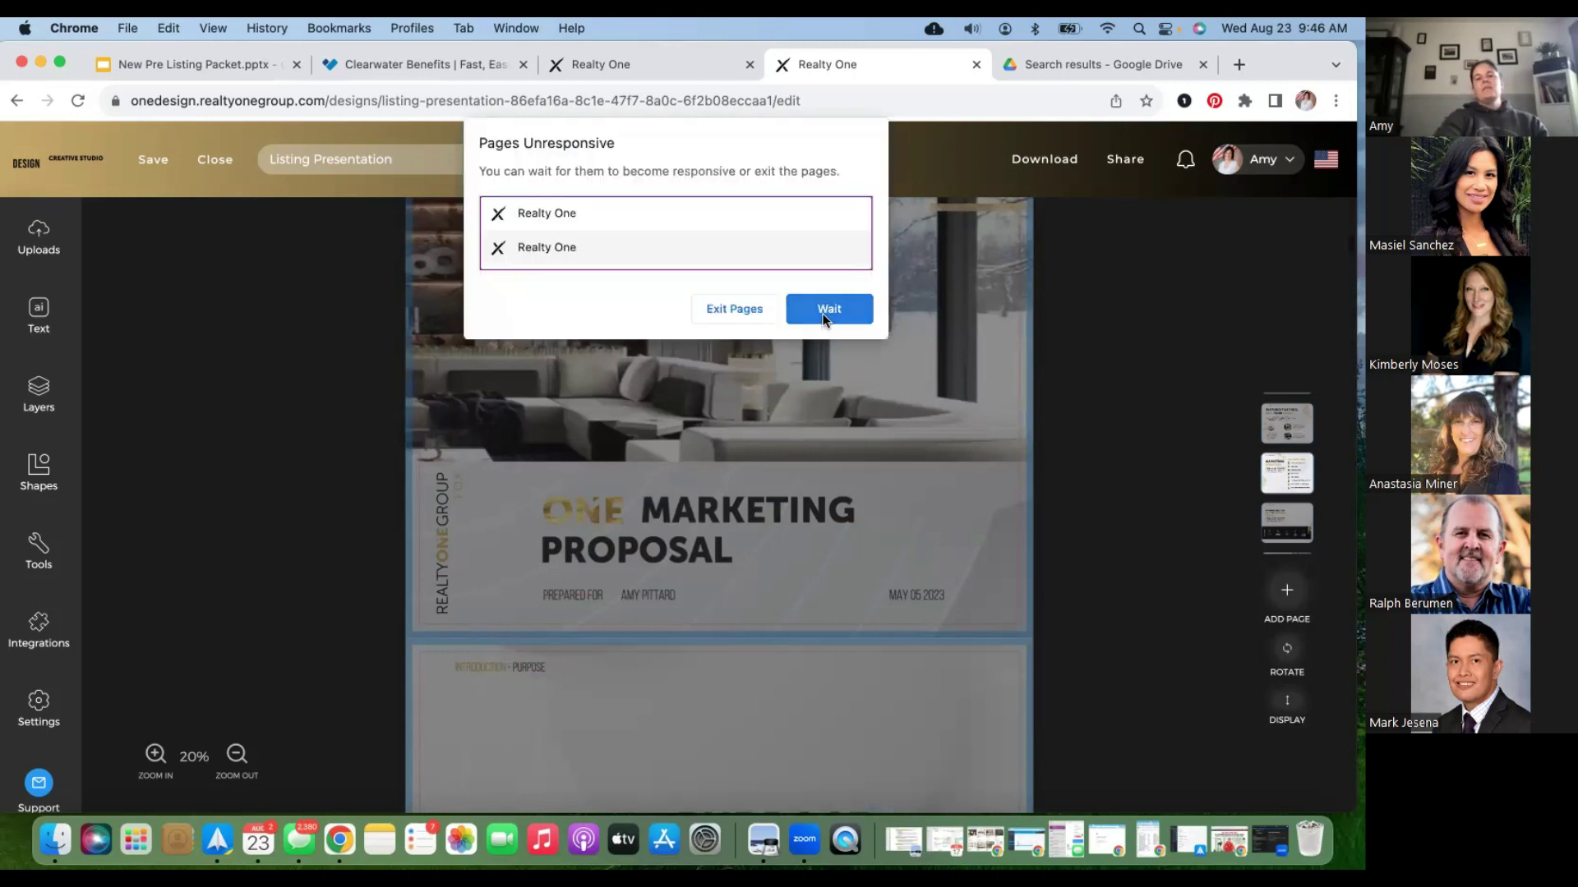
{"action": "left_click", "coordinate": [824, 315]}
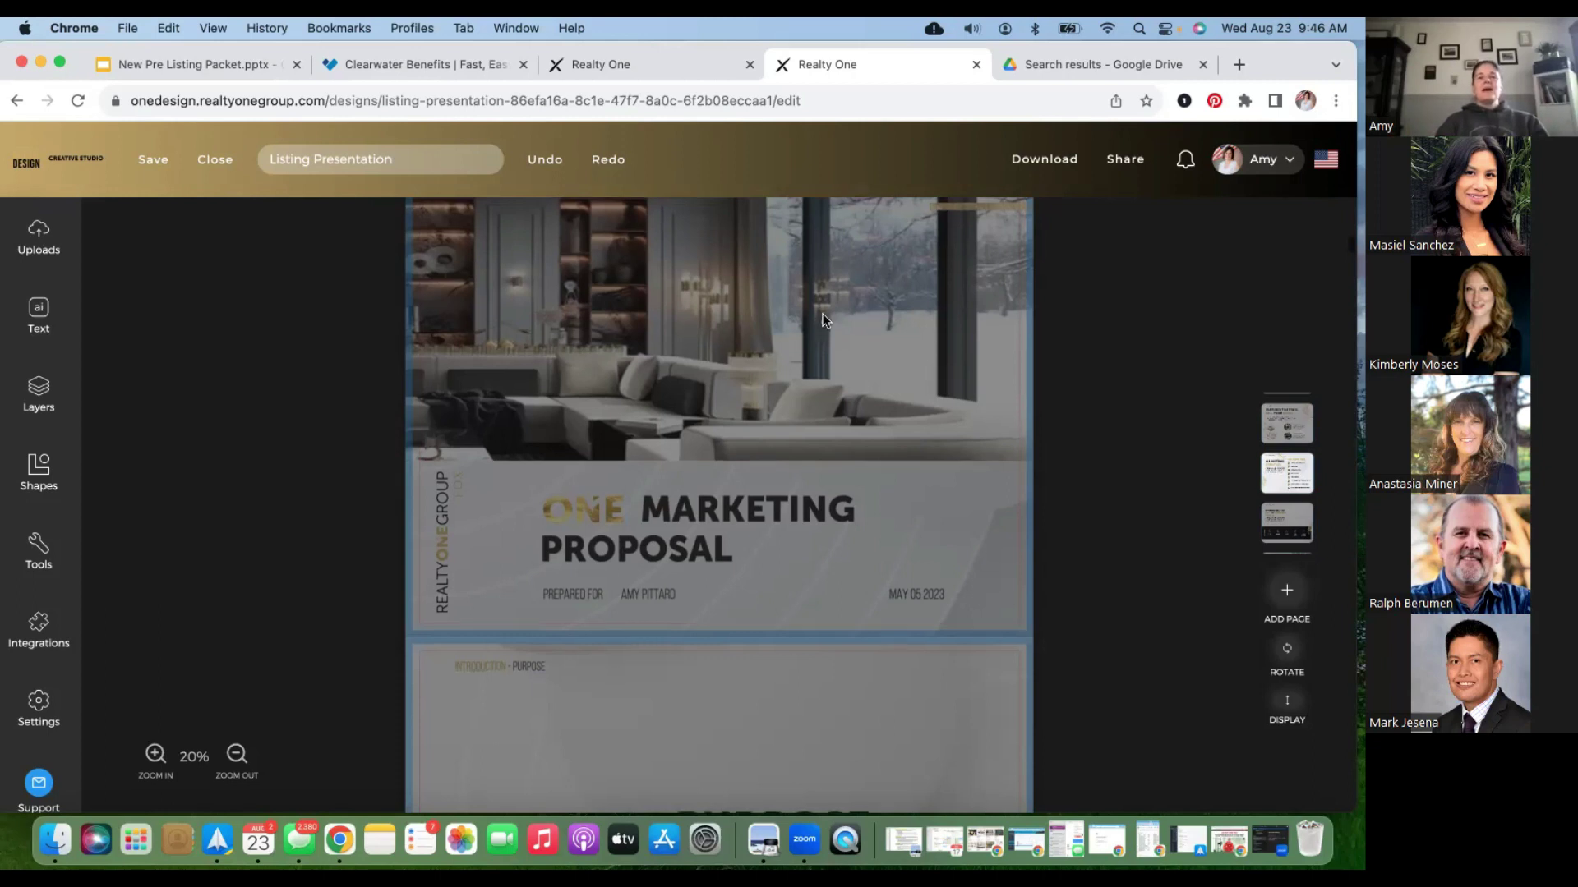
Bring the ONE Manifesto page into view and lower the computer's sound volume.
{"action": "scroll", "coordinate": [824, 320], "scroll_direction": "down", "scroll_amount": 10}
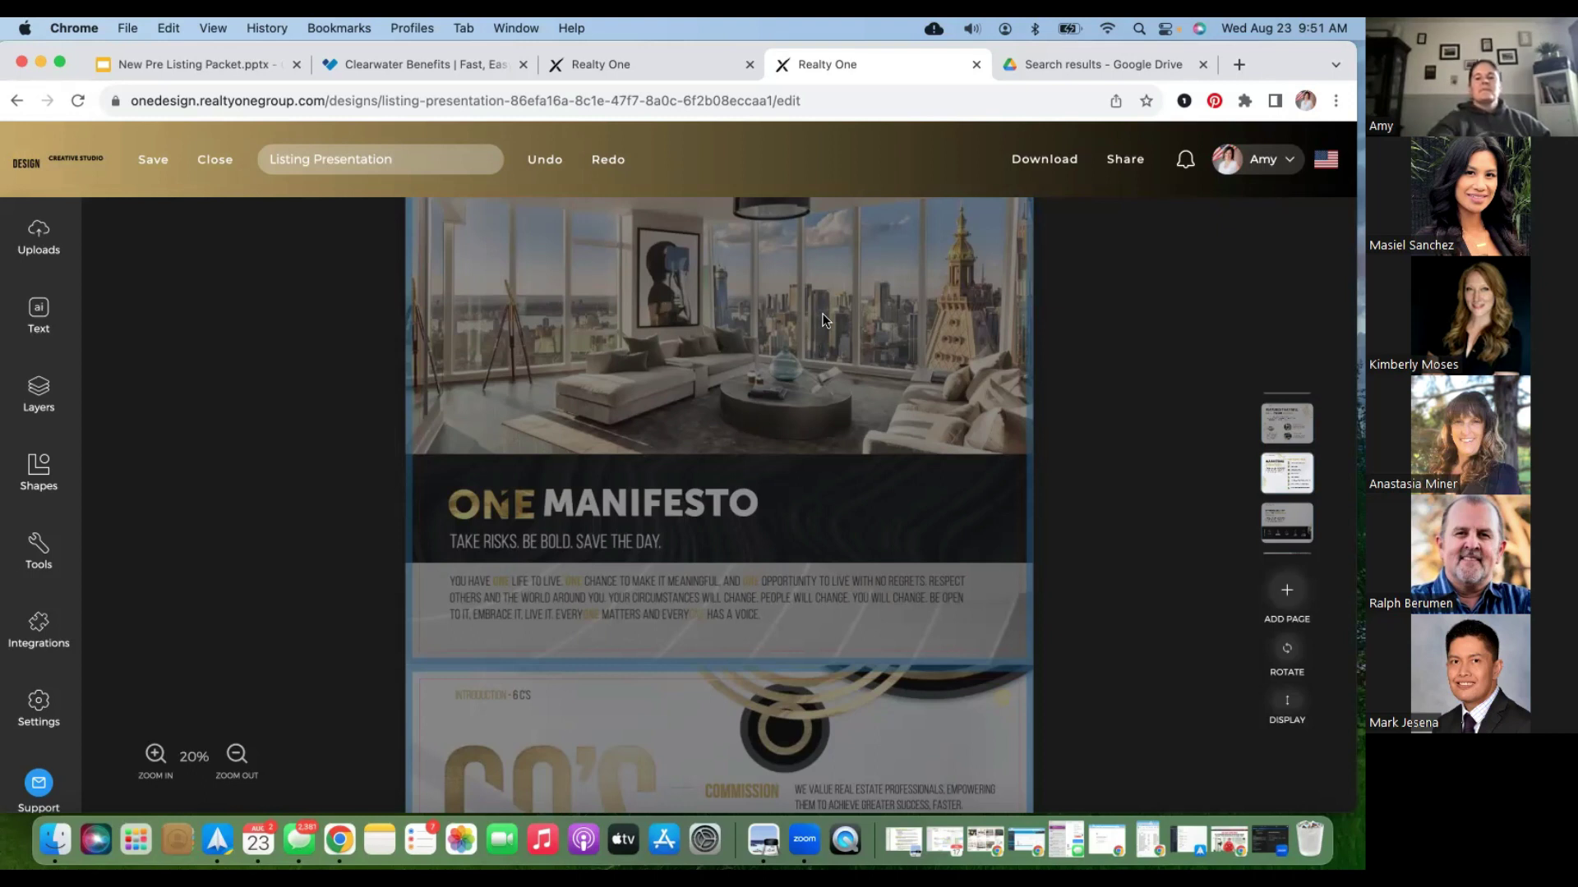
{"action": "key", "text": "XF86AudioLowerVolume"}
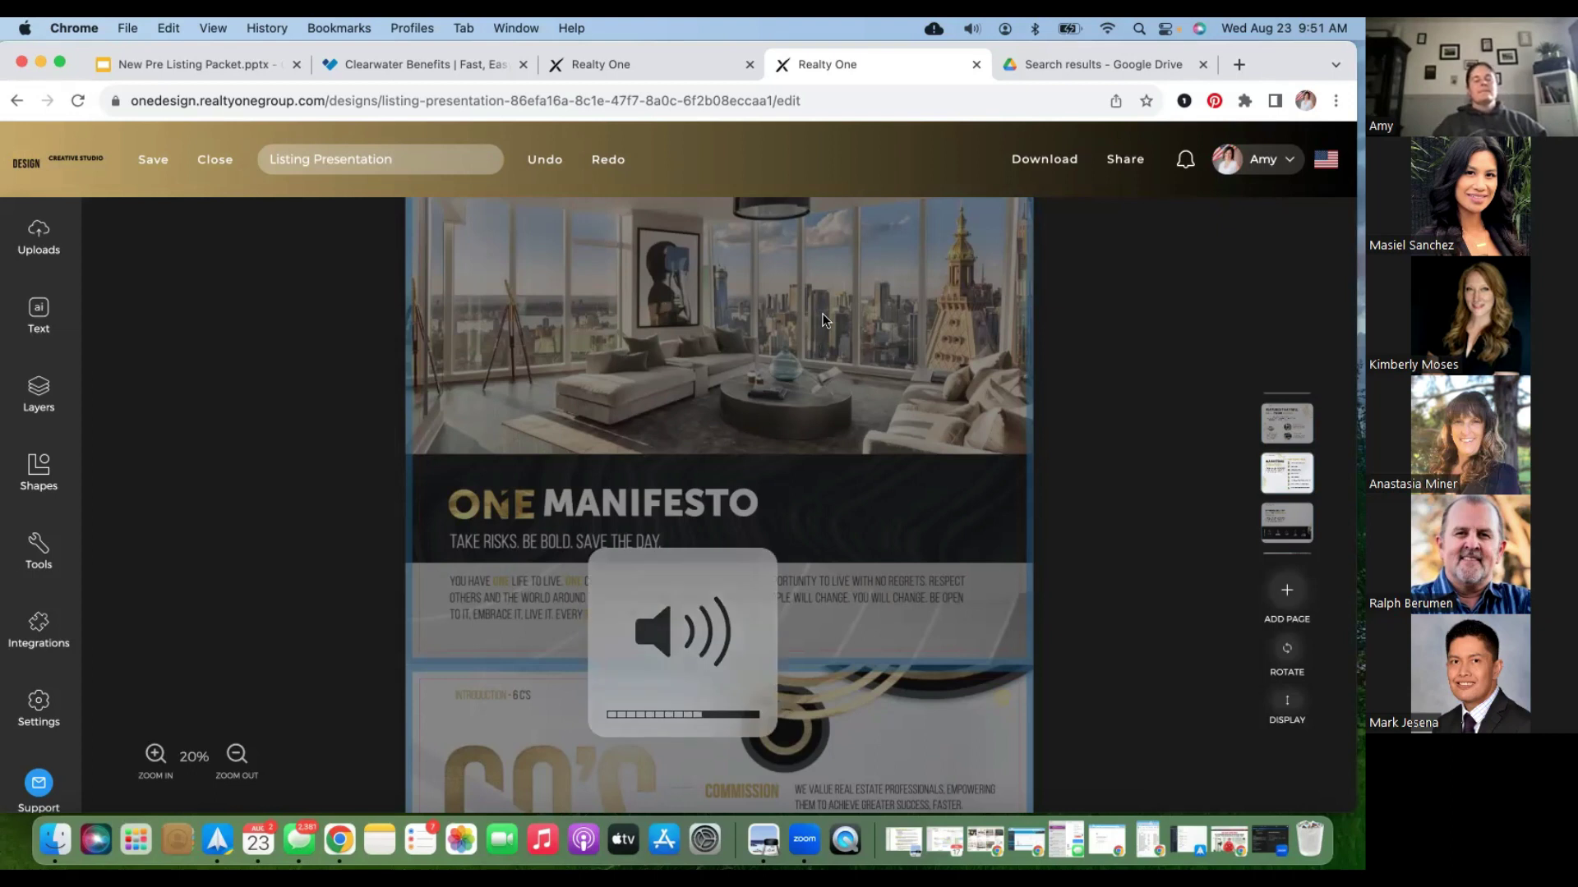